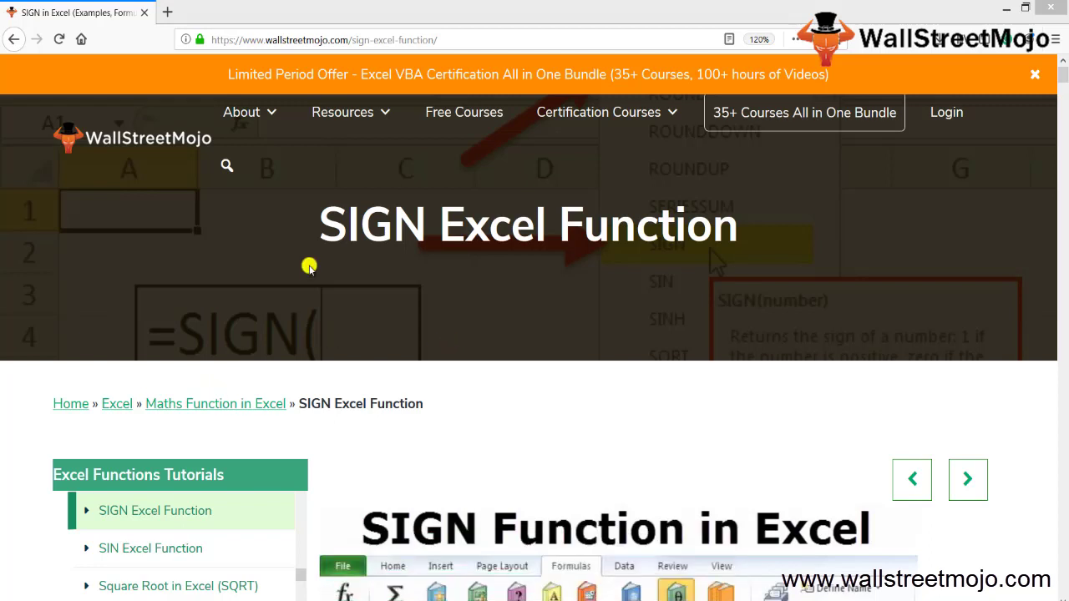
double_click(328, 231)
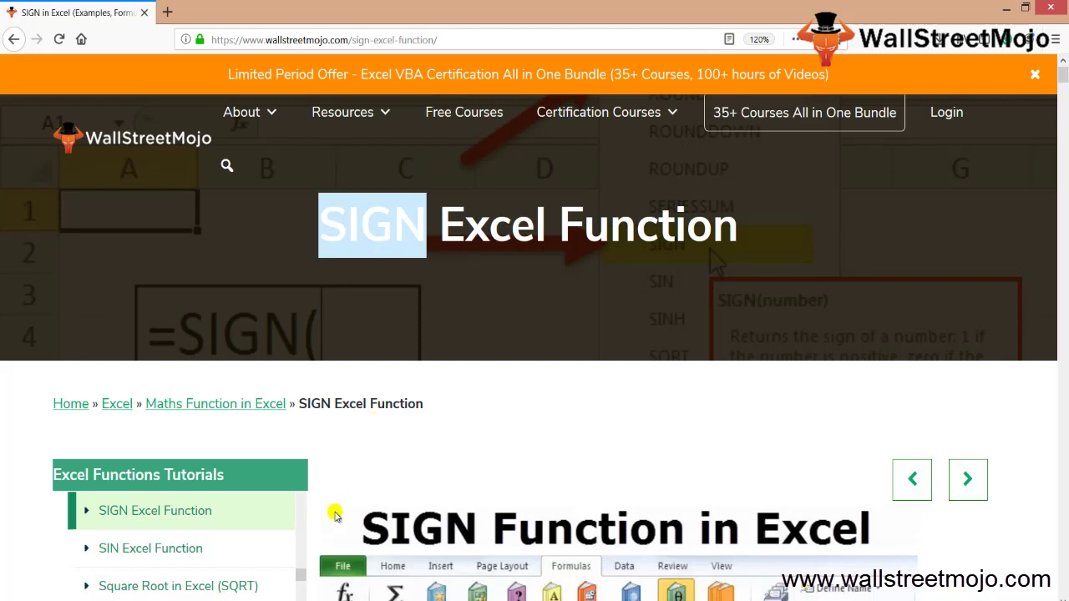
click(361, 466)
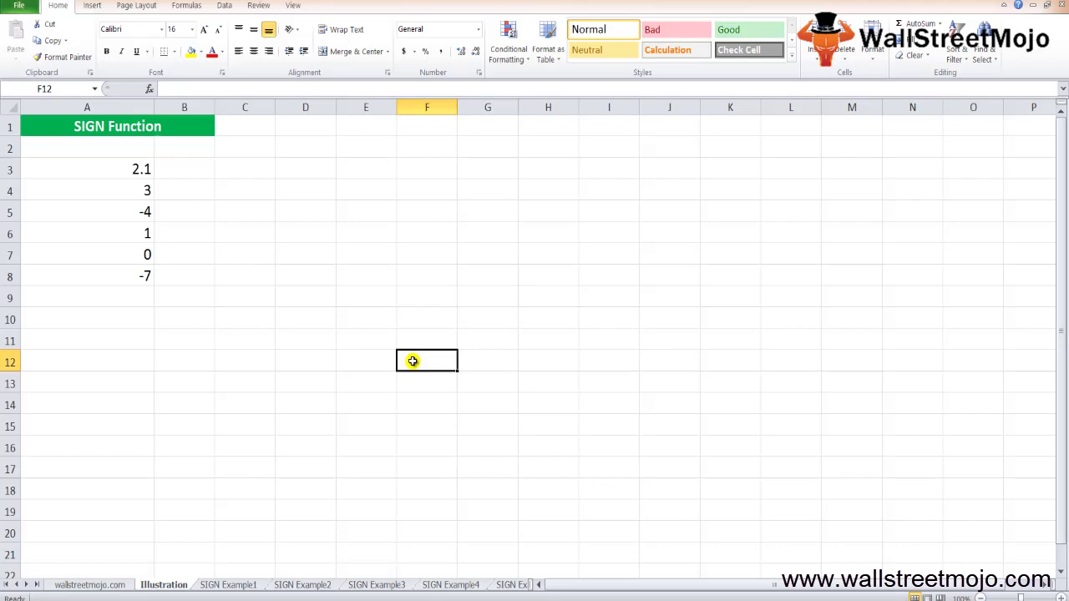
- Enter the note "Built in function in excel" in cell A12 of the Illustration sheet
key(Left)
key(Left)
key(Left)
key(Left)
key(Left)
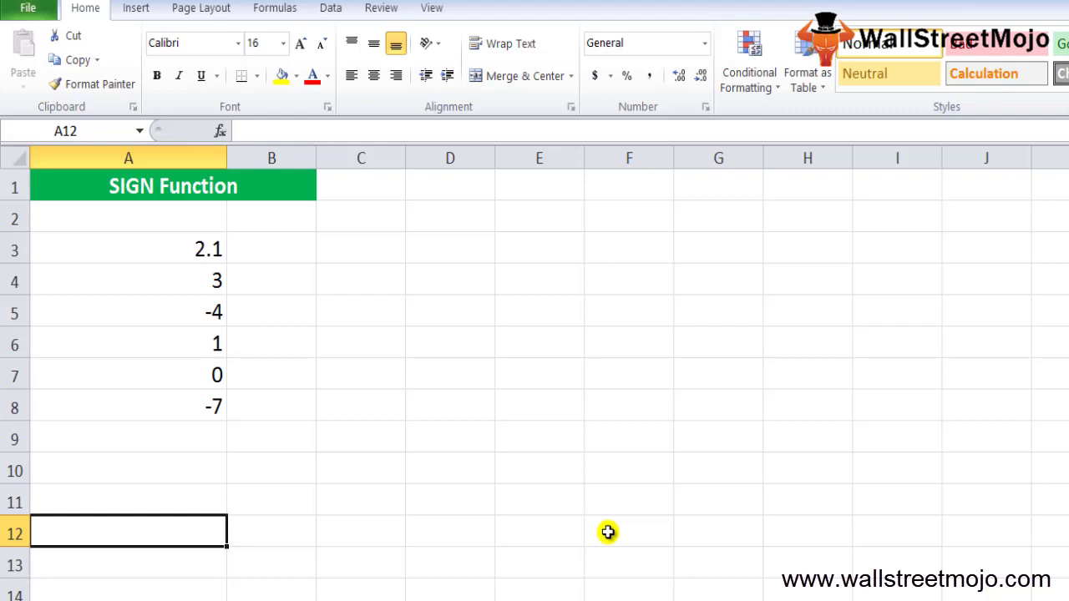
text(Bi)
key(BackSpace)
text(uilt)
key(BackSpace)
key(BackSpace)
text(lt in f)
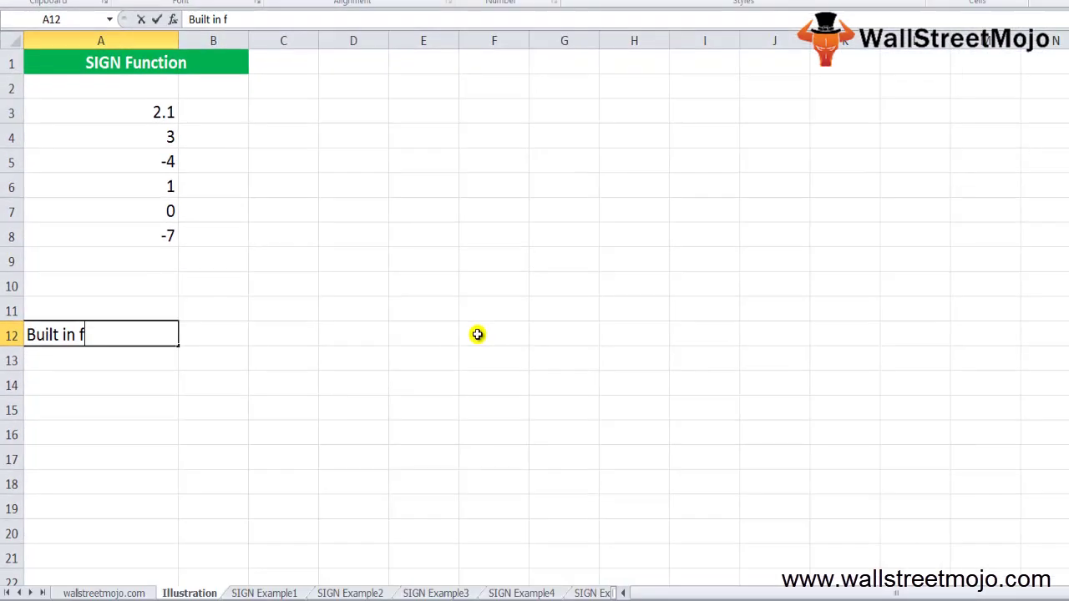
text(unction in excel)
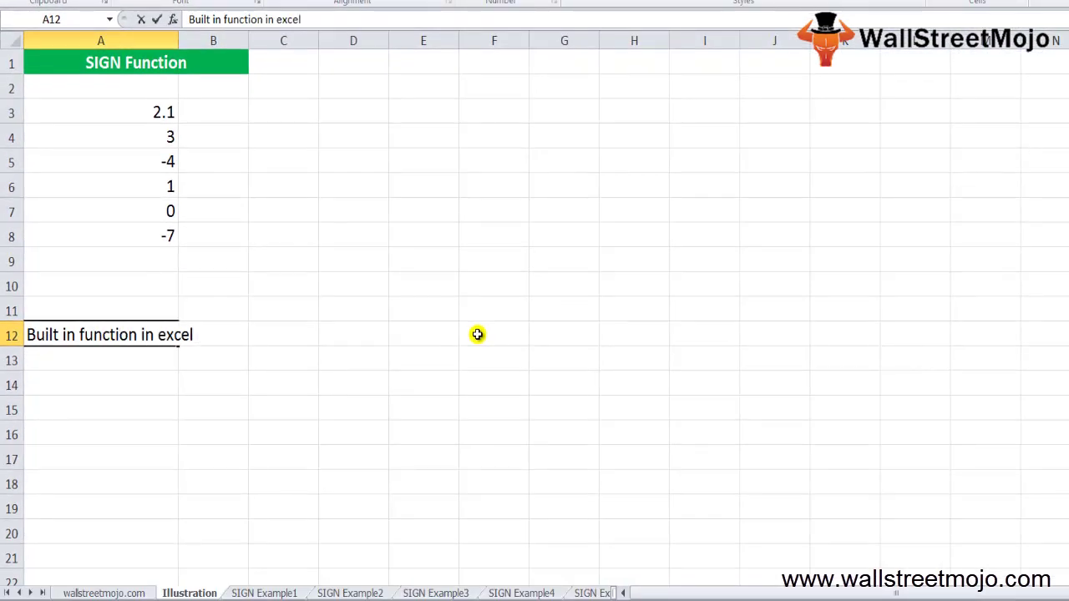
key(Return)
key(Return)
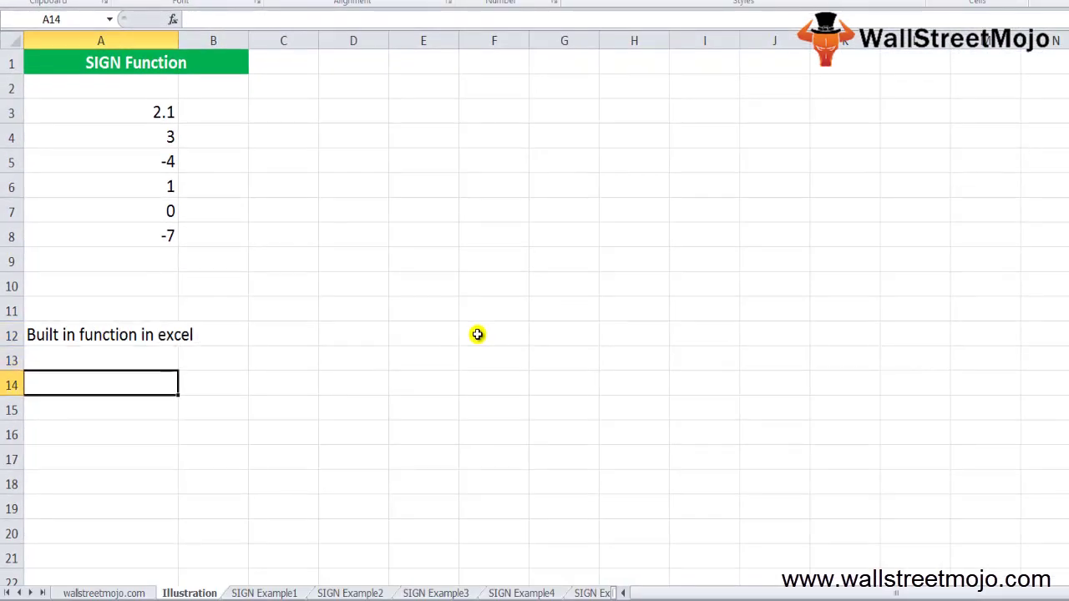
key(Return)
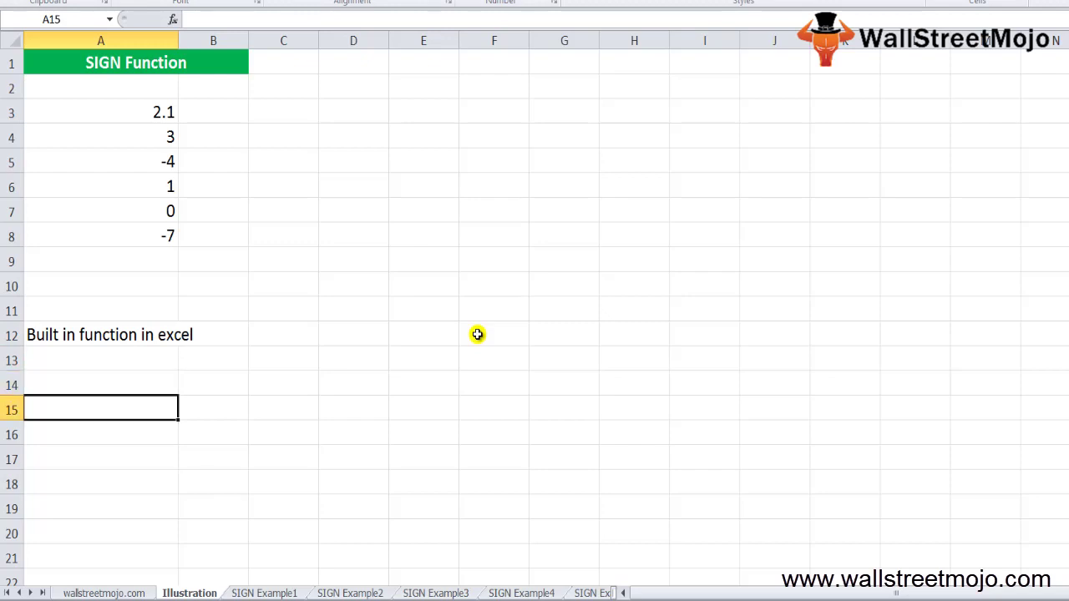
text(=sign)
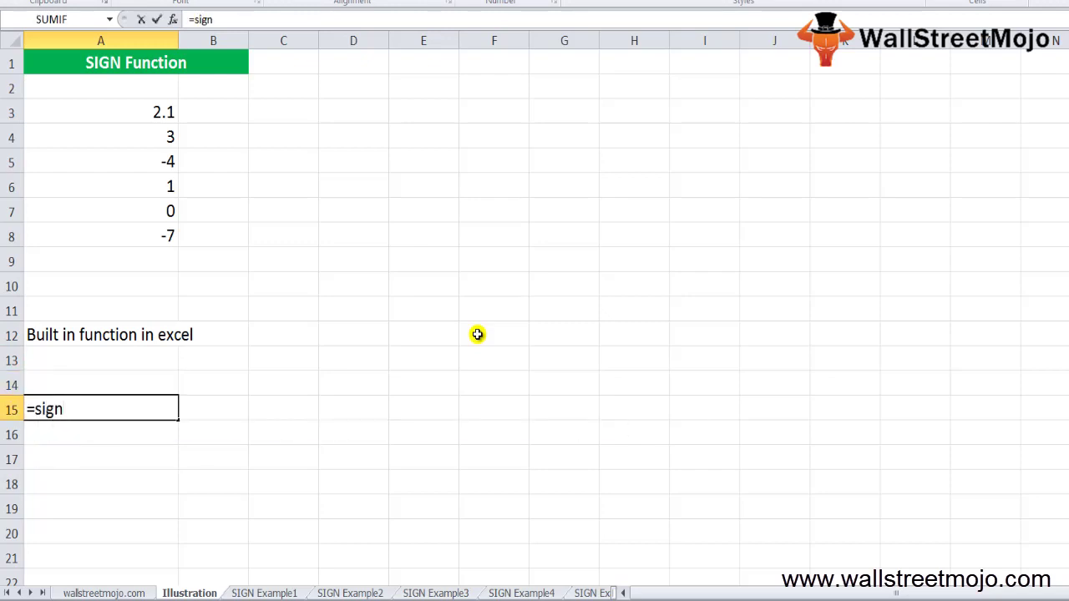
key(Tab)
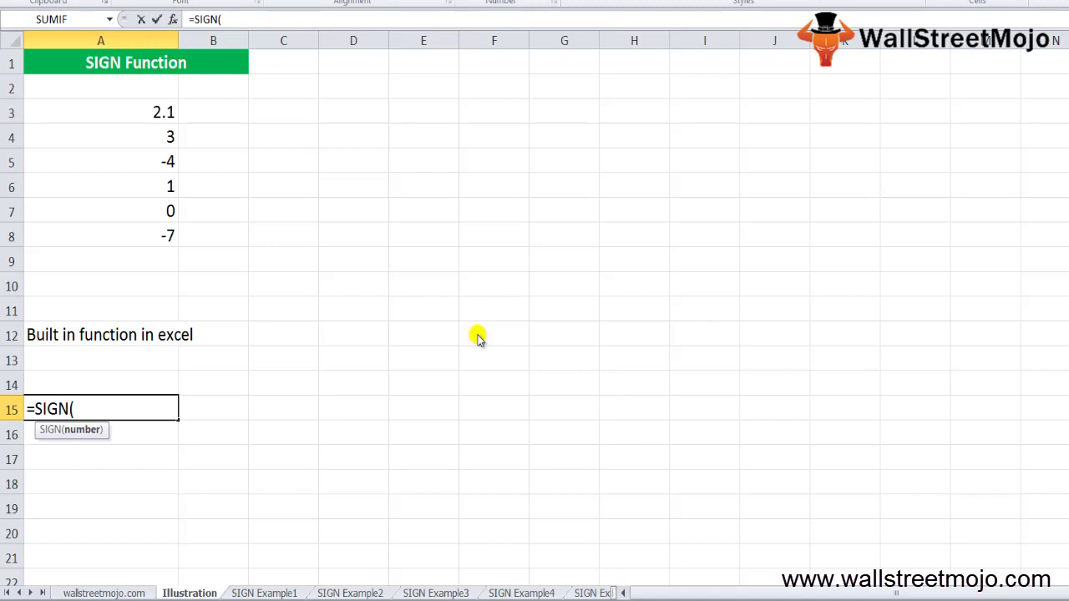
key(Return)
key(Return)
key(Escape)
- Enter the note "(-1,0 or +1)" in cell A17
key(Return)
key(Down)
text((--)
key(BackSpace)
text(1)
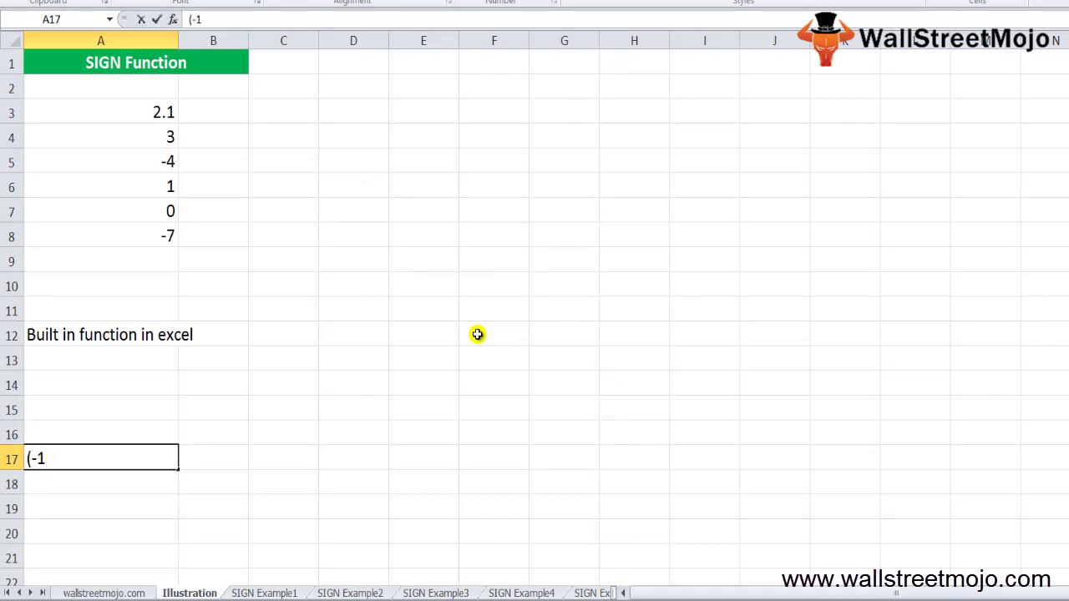
text(,0 or +1))
key(Return)
key(Up)
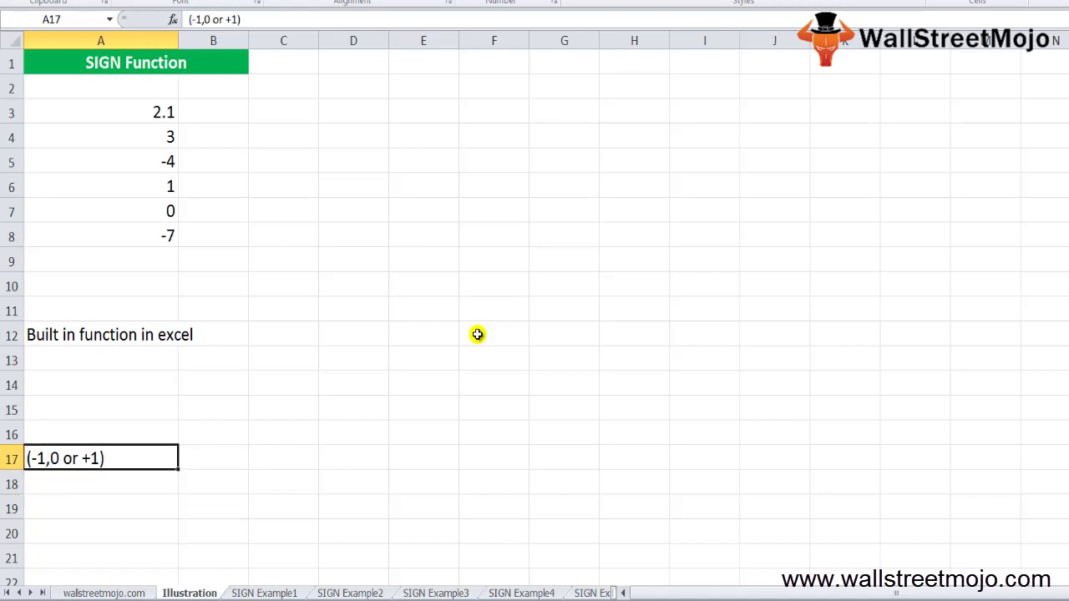
- Enter the label "Output" in cell A19
key(Down)
key(Down)
key(Down)
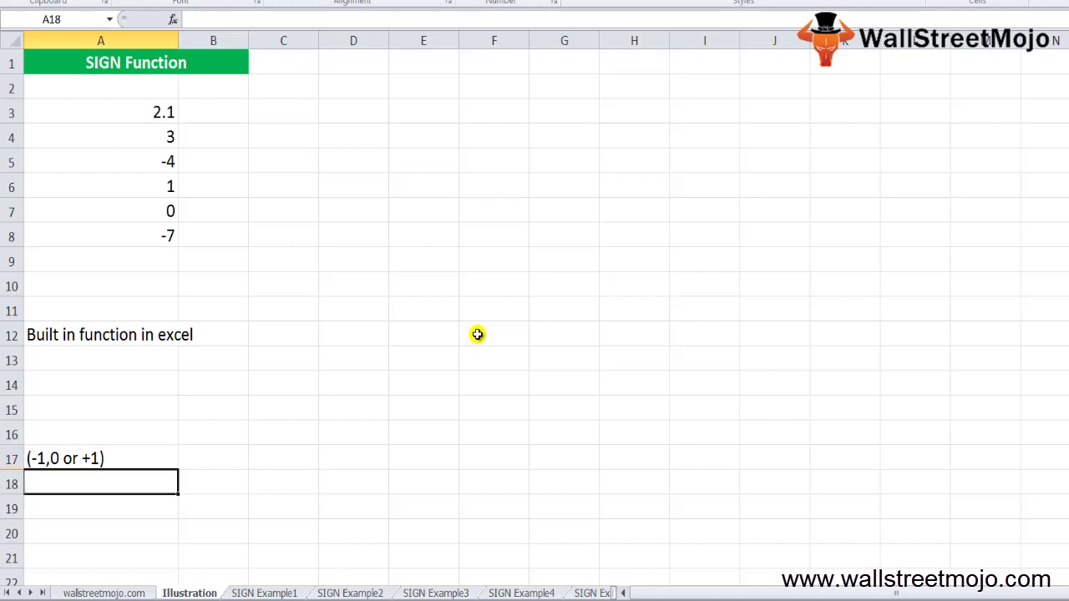
key(Up)
text(Out)
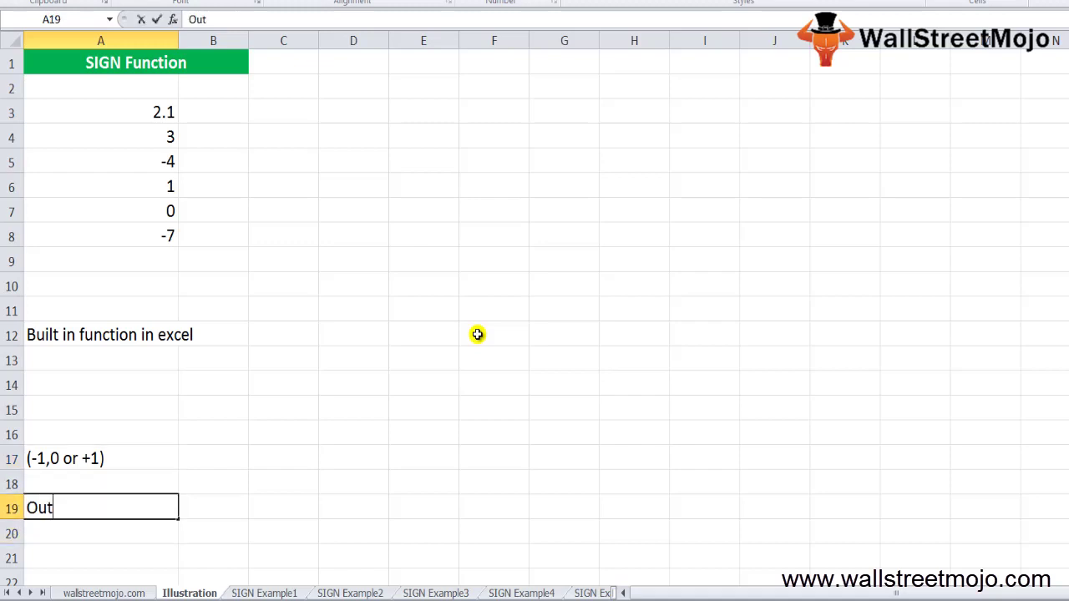
text(put)
key(Down)
- Enter the possible SIGN results as the text "1,0,-1" in cell A21
key(Down)
key(Down)
key(Down)
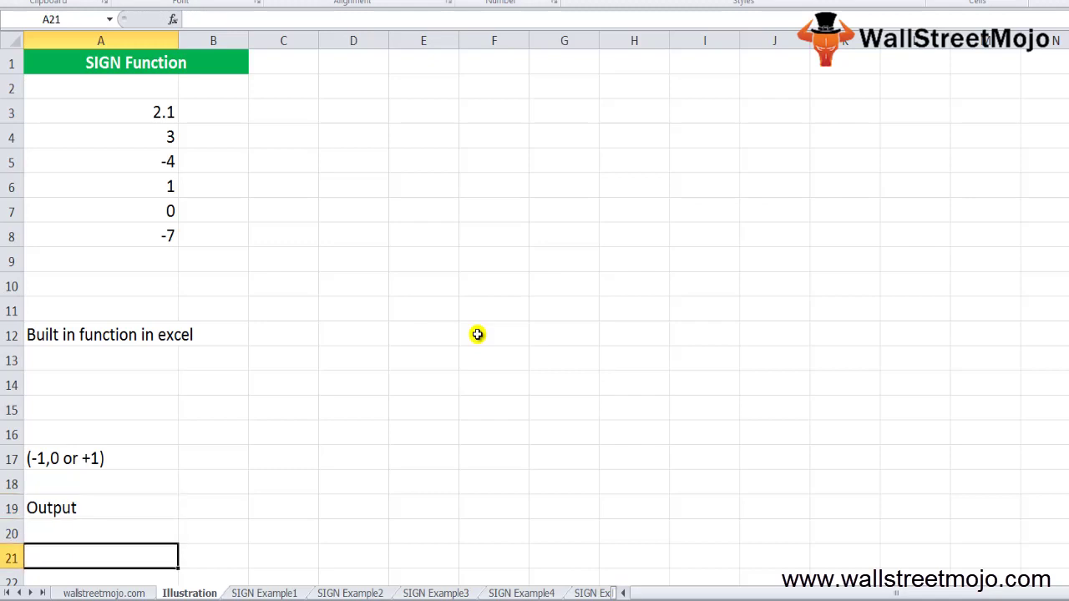
key(Down)
key(Up)
key(Up)
key(Up)
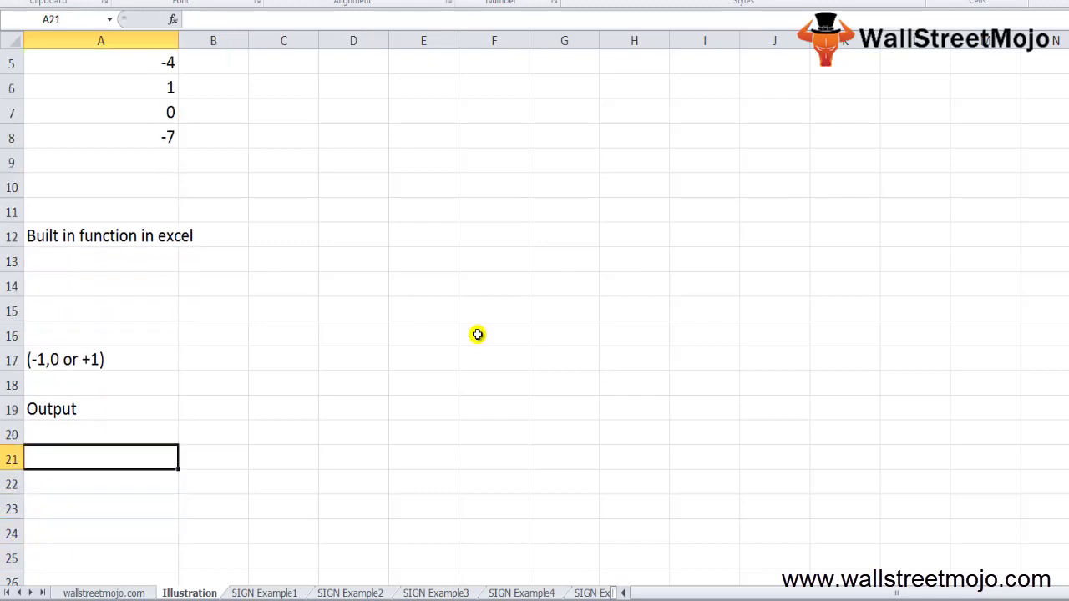
text(10-1)
key(Return)
key(Up)
text(1,)
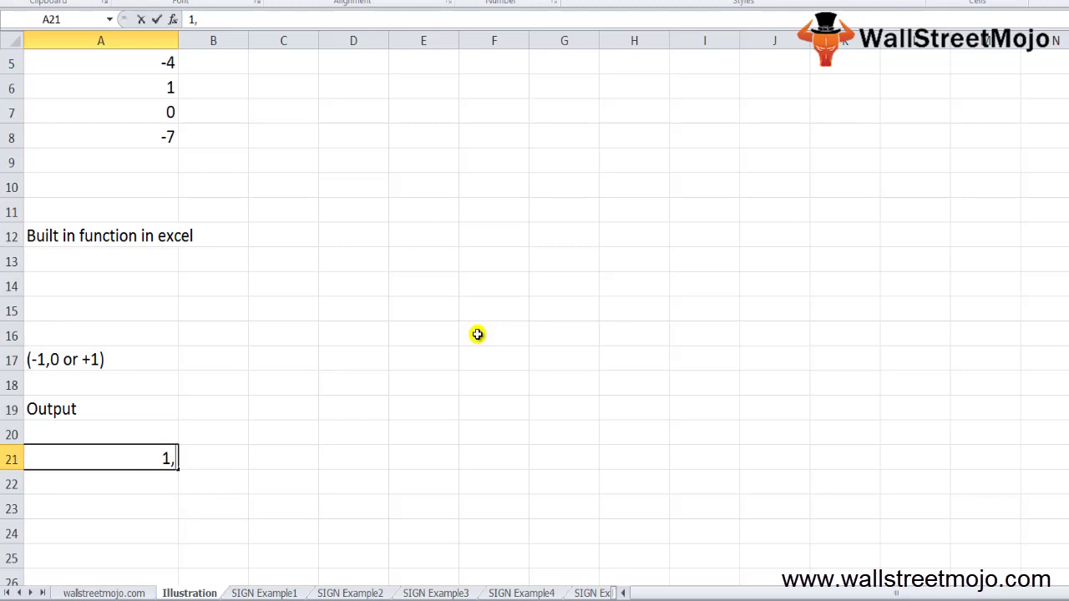
text(0,-1)
key(Return)
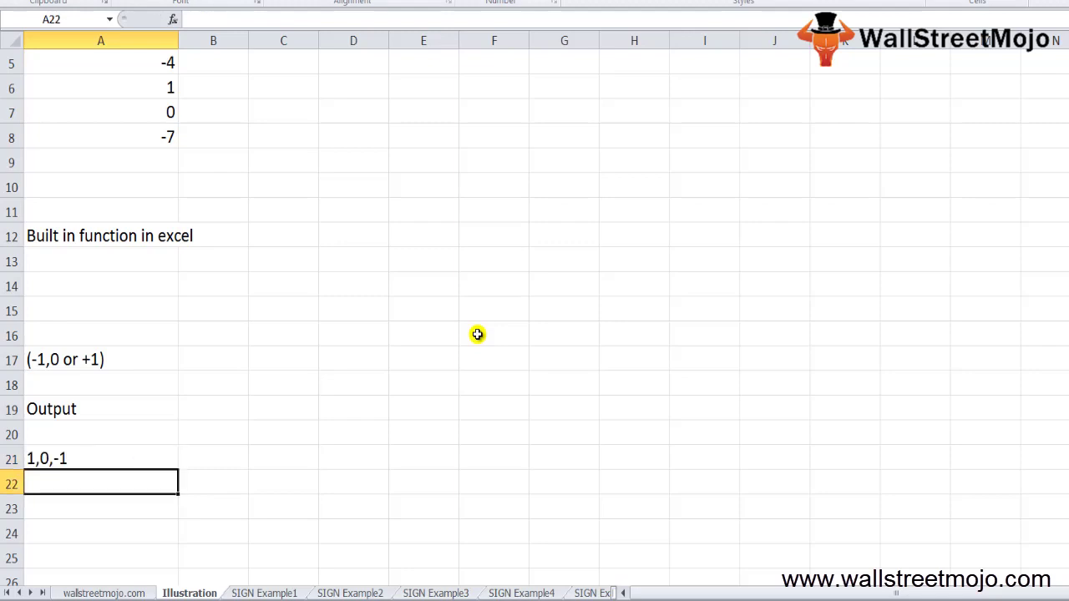
key(Up)
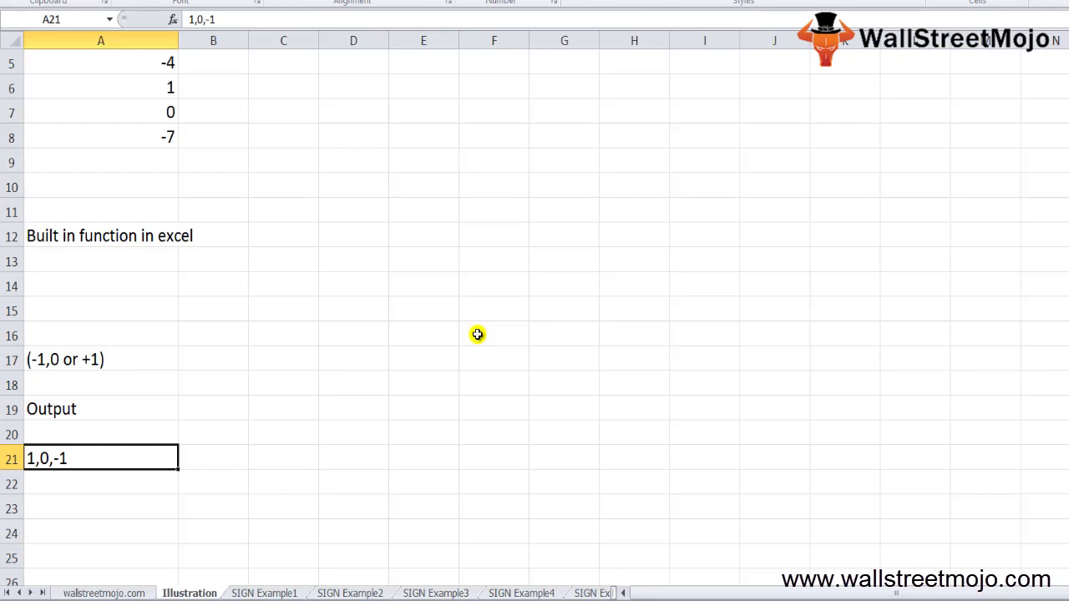
- Enter the positive case beside the results, with ">0" in B21 and 1 in C21
key(Up)
key(Down)
key(Right)
text(>0)
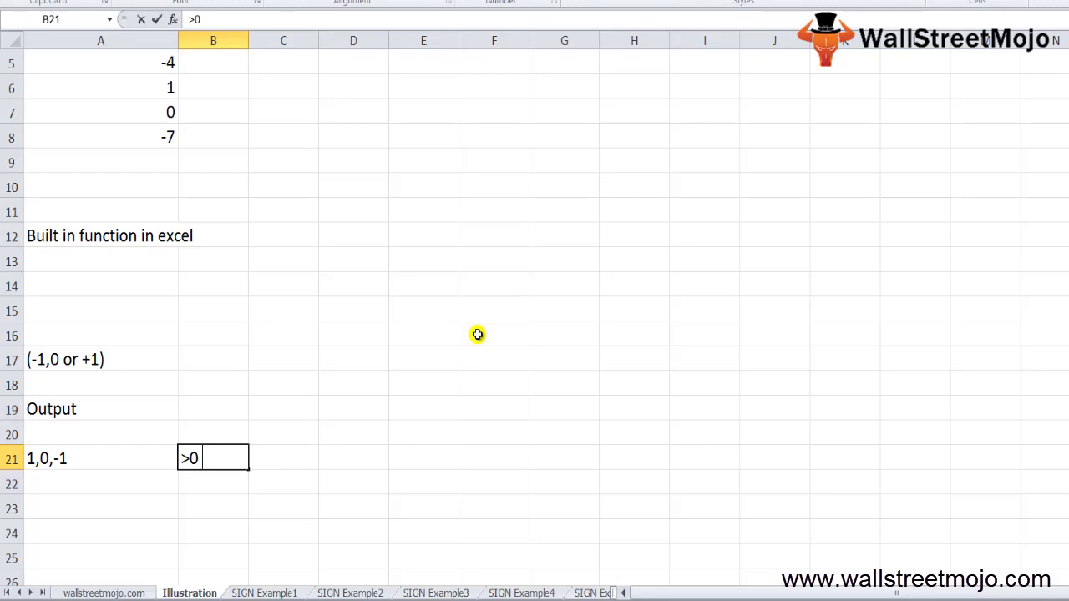
key(Return)
key(Up)
key(Right)
text(1)
key(Return)
- Enter the zero case in the row below, with =0 in B22 and 0 in C22
key(Left)
key(Left)
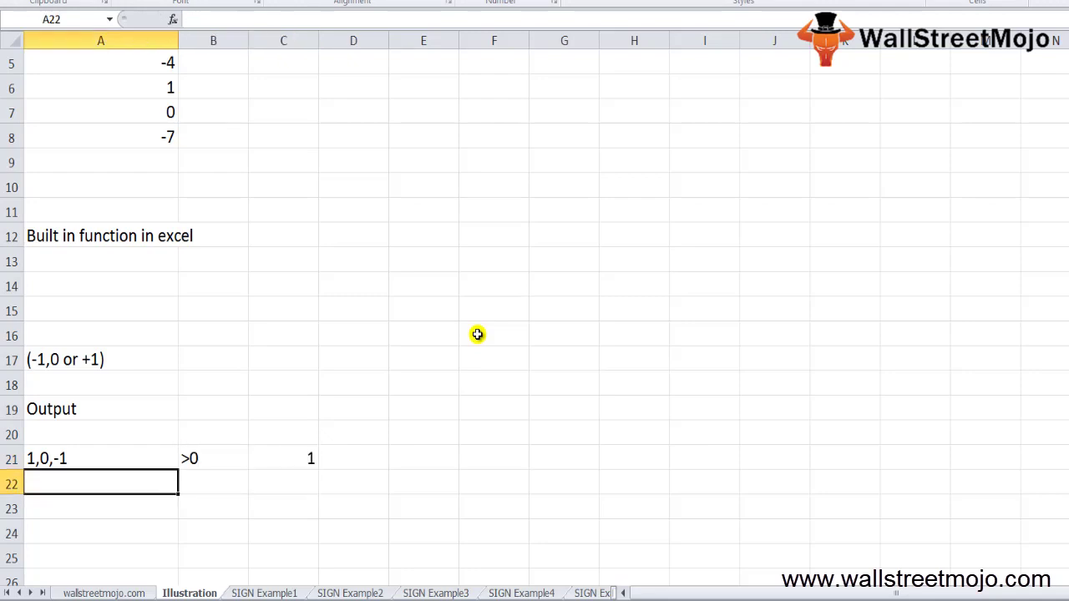
key(Right)
text(+0)
key(BackSpace)
key(BackSpace)
key(Escape)
text(=0)
key(Return)
key(Up)
key(Right)
text(0)
key(Return)
- Enter the negative case, with "<0" in B23 and -1 in C23
key(Left)
key(Left)
key(Right)
text(<1)
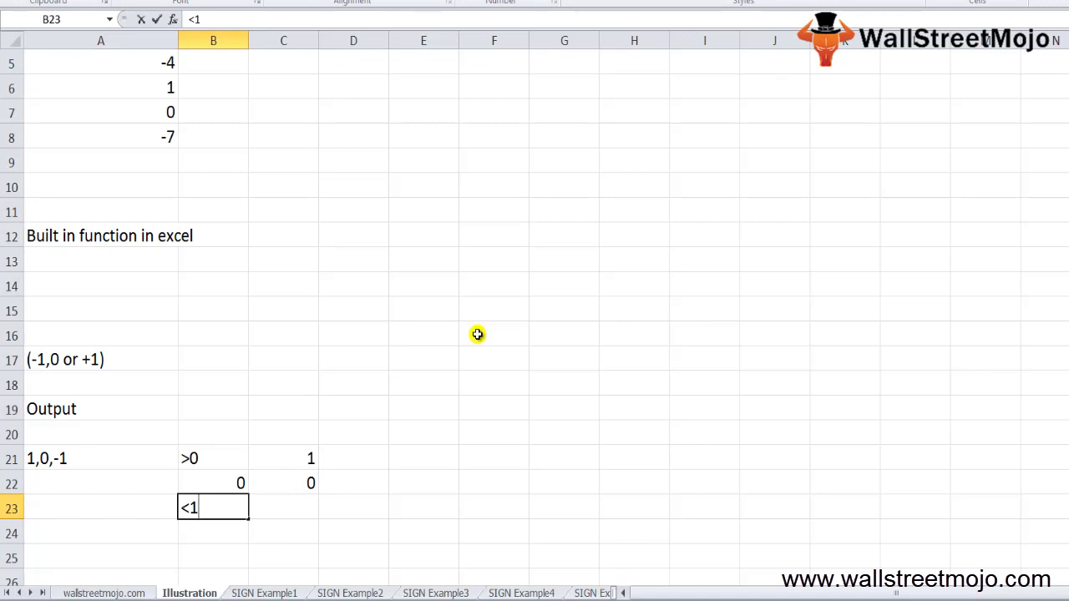
key(BackSpace)
text(0)
key(Return)
key(Up)
key(Right)
text(-1)
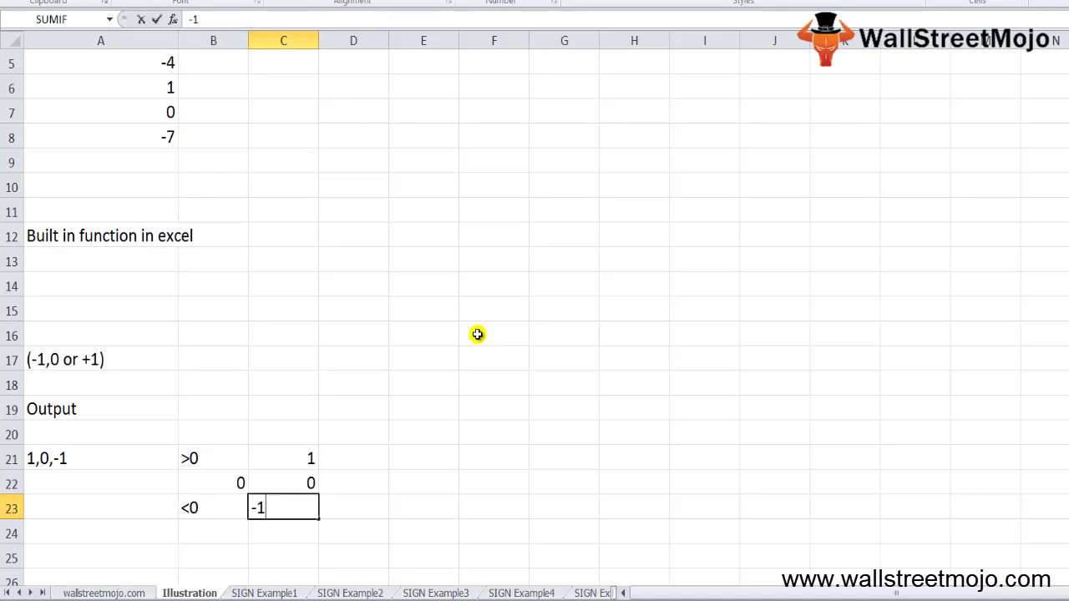
key(Return)
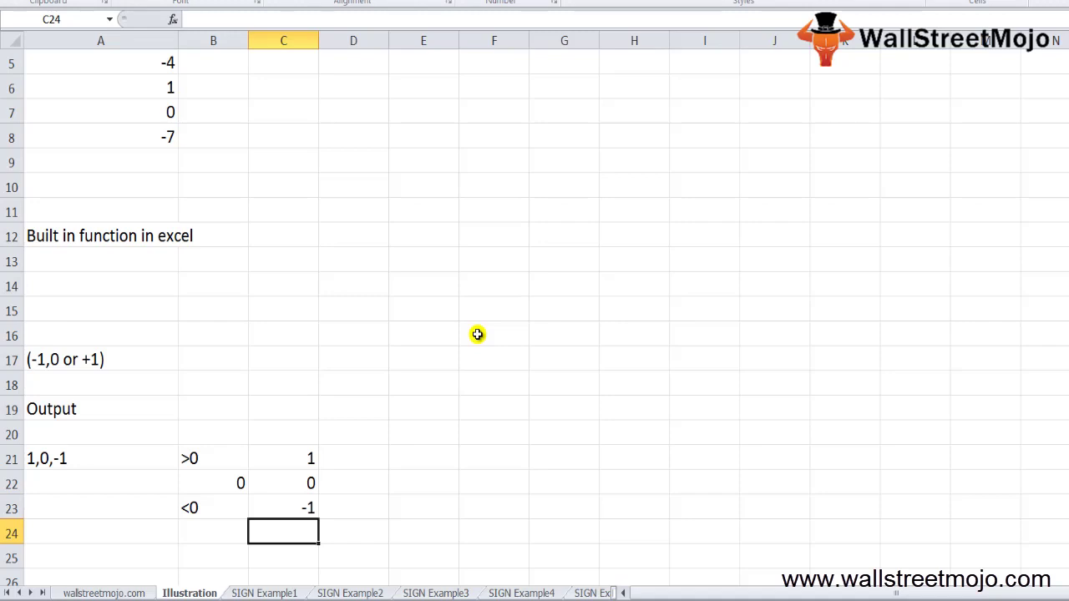
- Enter the note "#value error" in cell A24
key(Down)
key(Down)
key(Up)
key(Up)
key(Left)
key(Left)
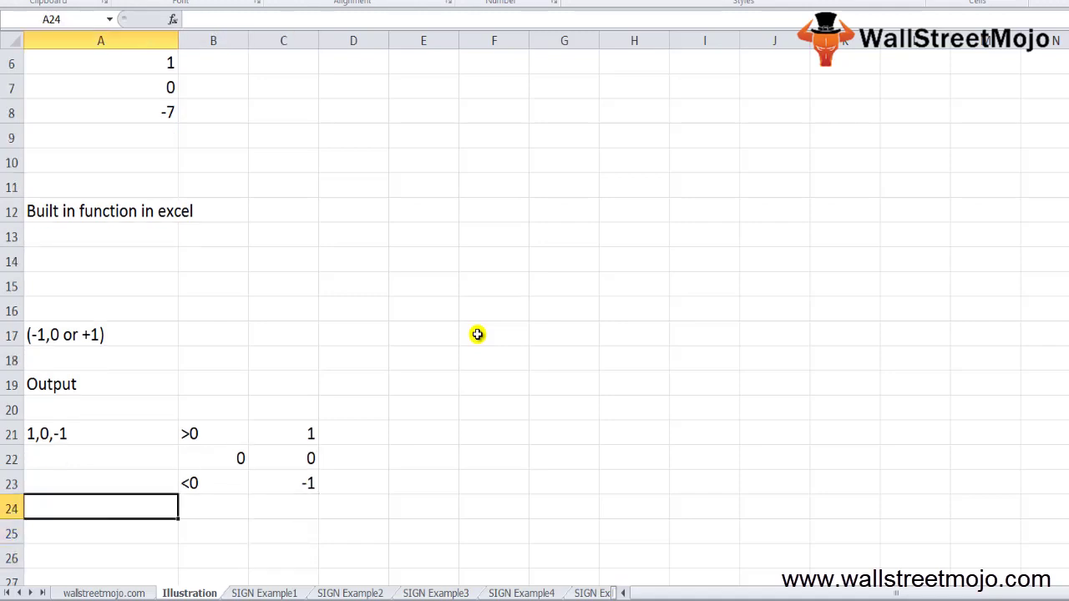
text(#val)
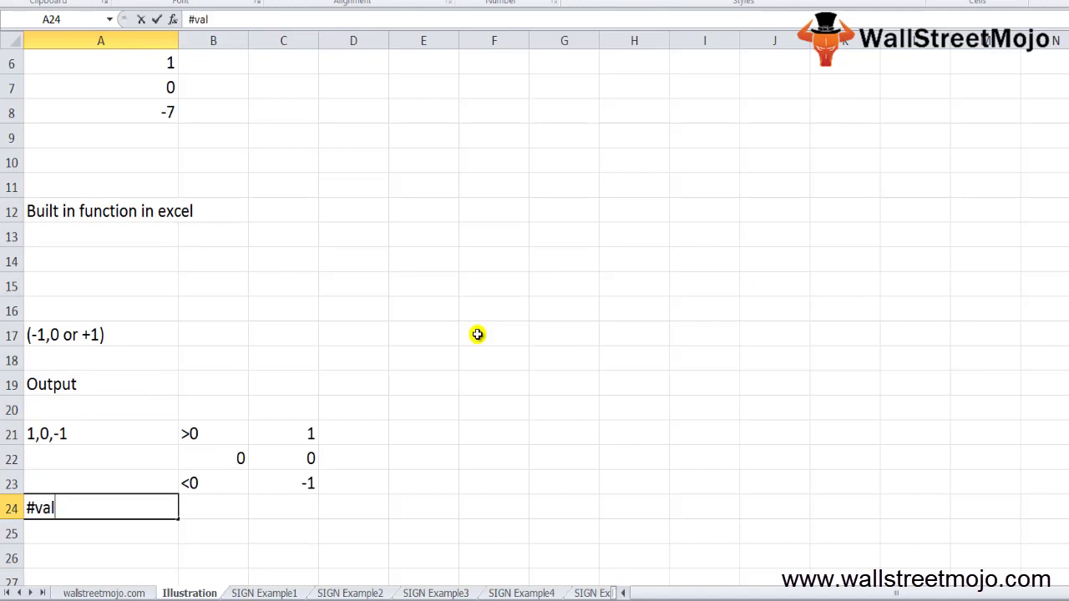
text(ue error)
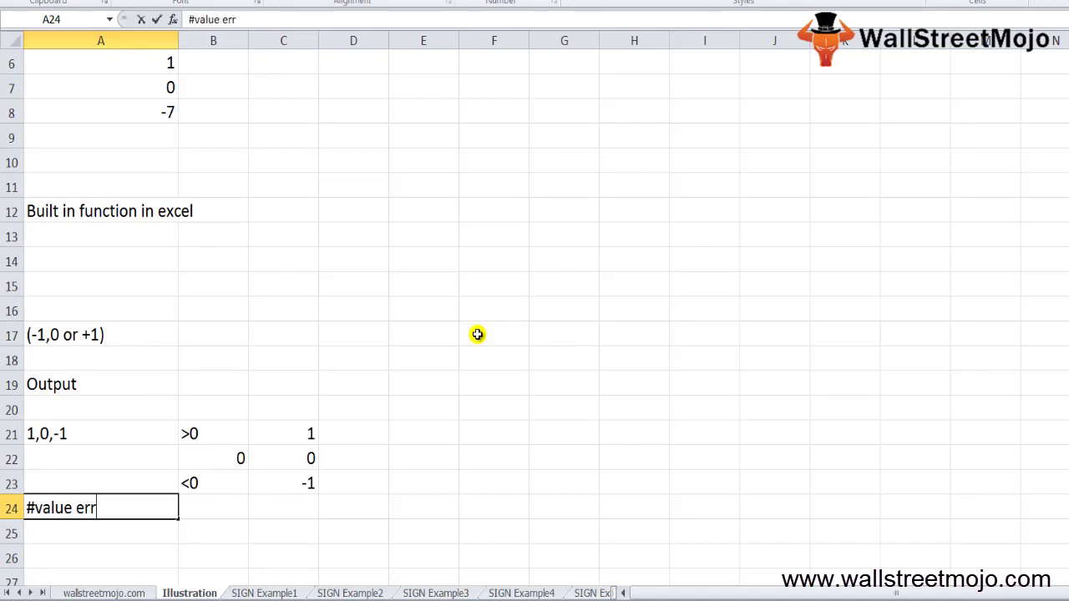
key(Down)
- Enter the text "(2,1" in cell A26
key(Down)
key(Down)
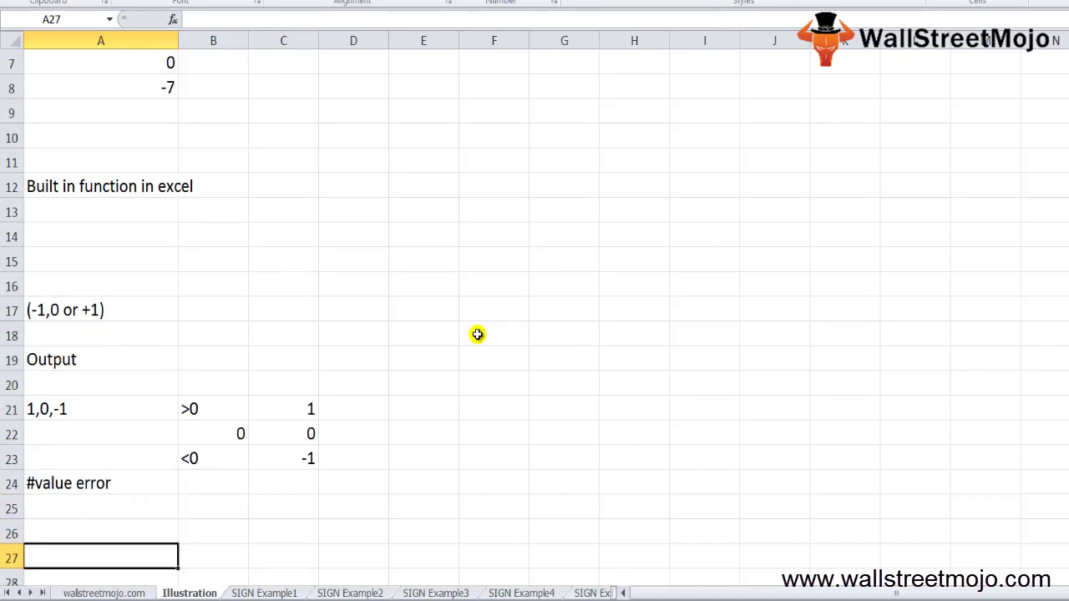
key(Down)
key(Down)
key(Up)
key(Up)
key(Up)
key(Up)
key(Down)
text((2)
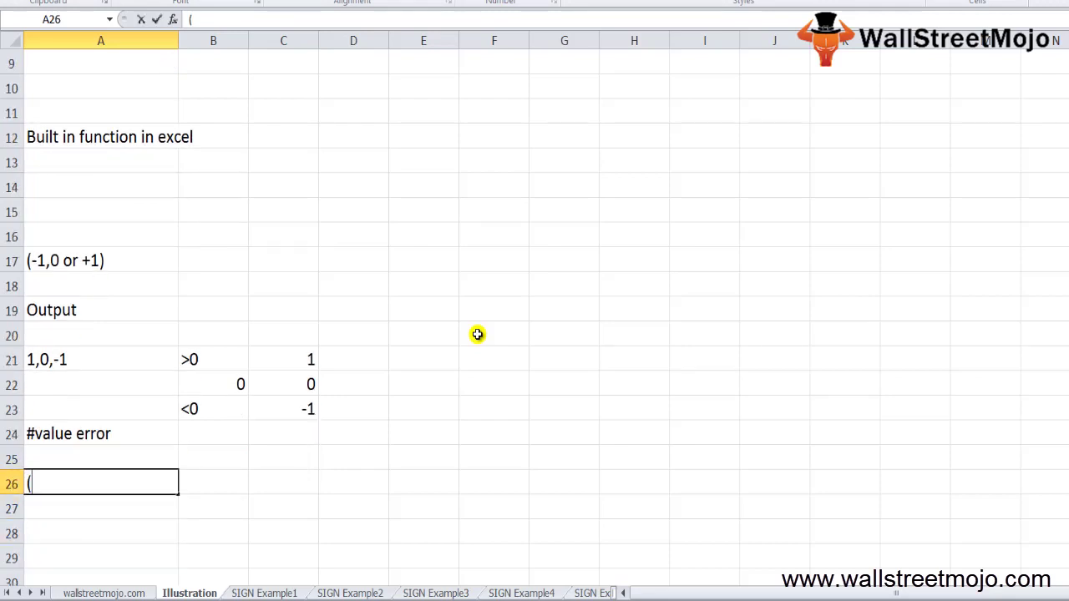
text(,1)
key(Return)
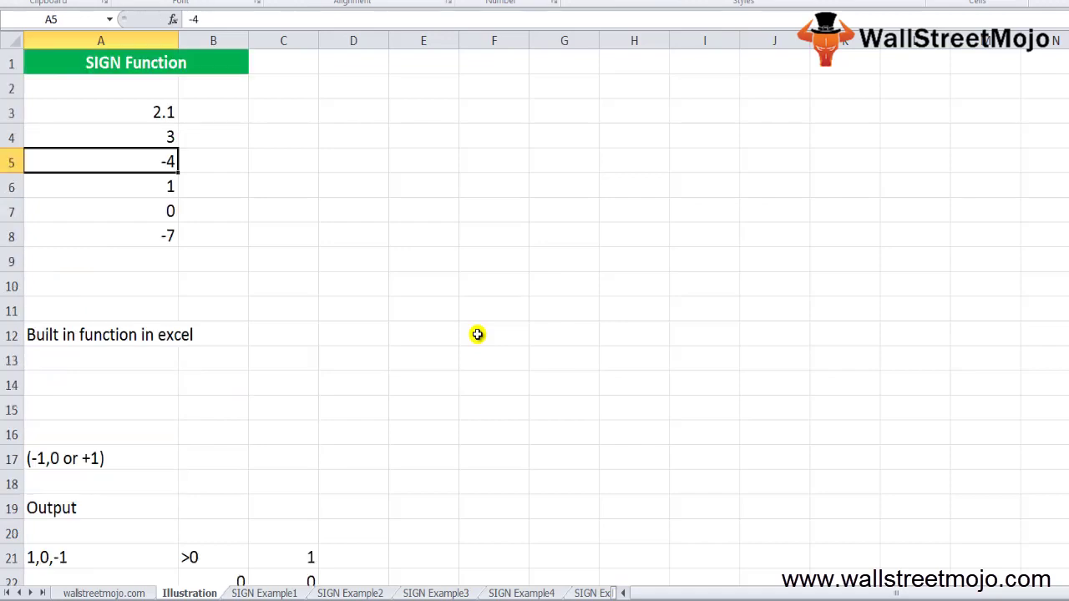
- Examine the sample numbers listed in cells A3 to A8 under the SIGN Function heading
key(Up)
key(Up)
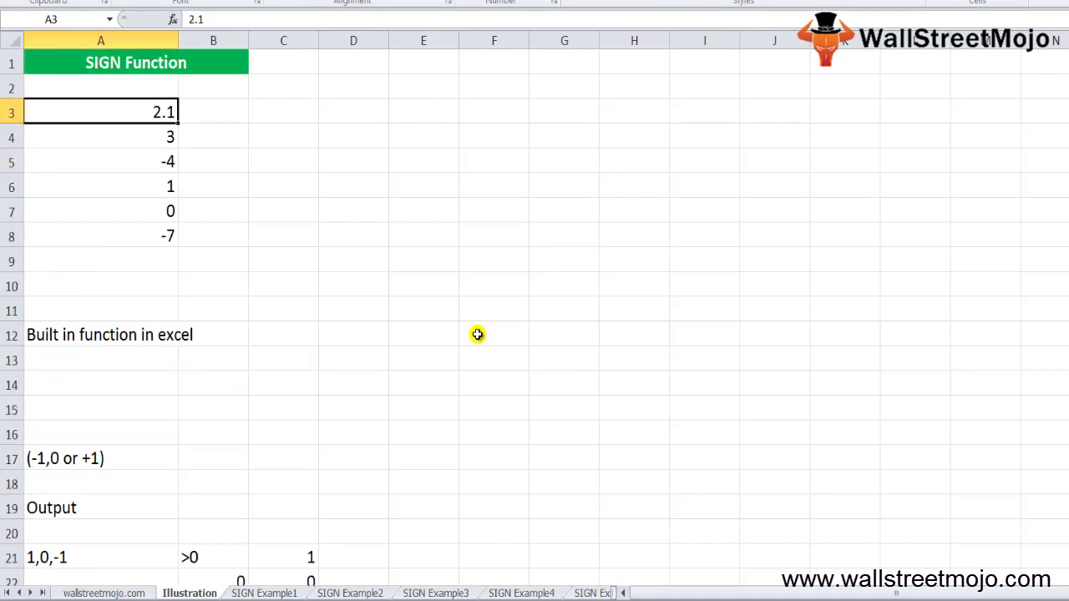
key(Down)
key(Down)
key(Down)
key(Down)
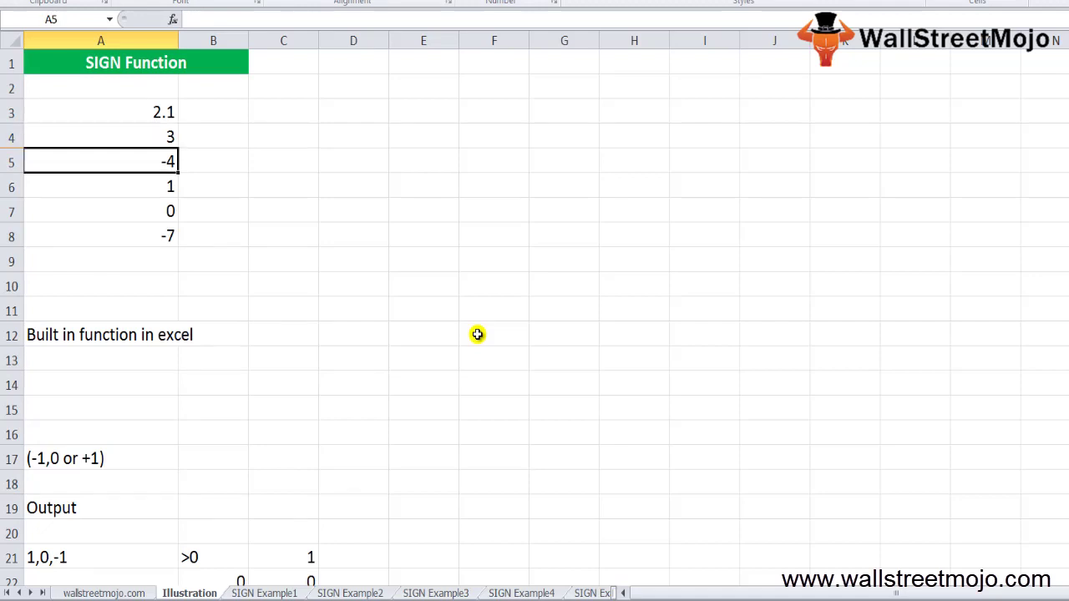
key(Down)
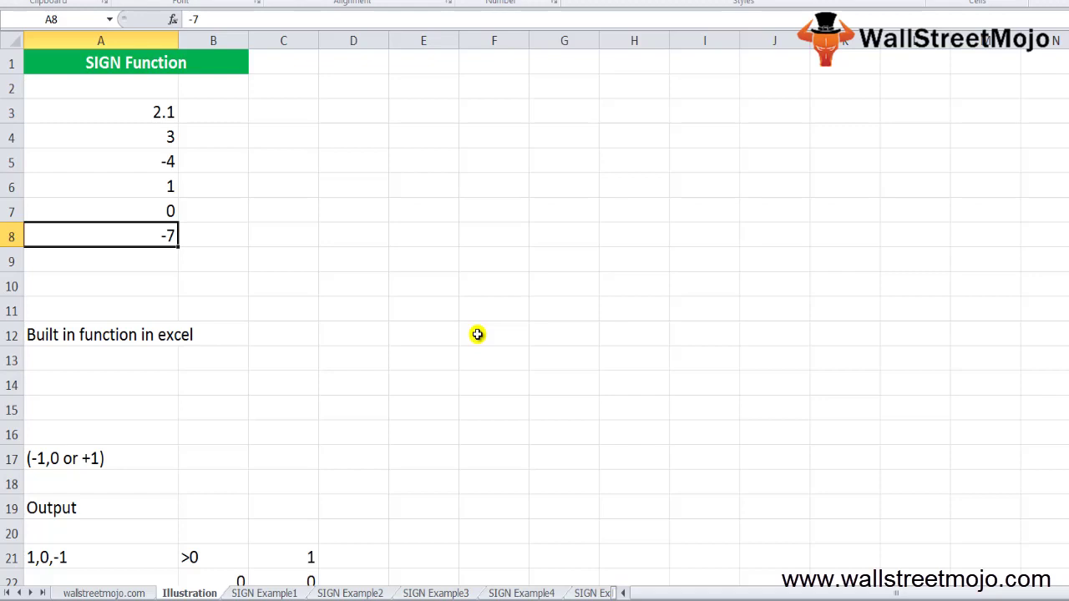
key(Up)
key(Up)
key(Up)
key(Up)
key(Up)
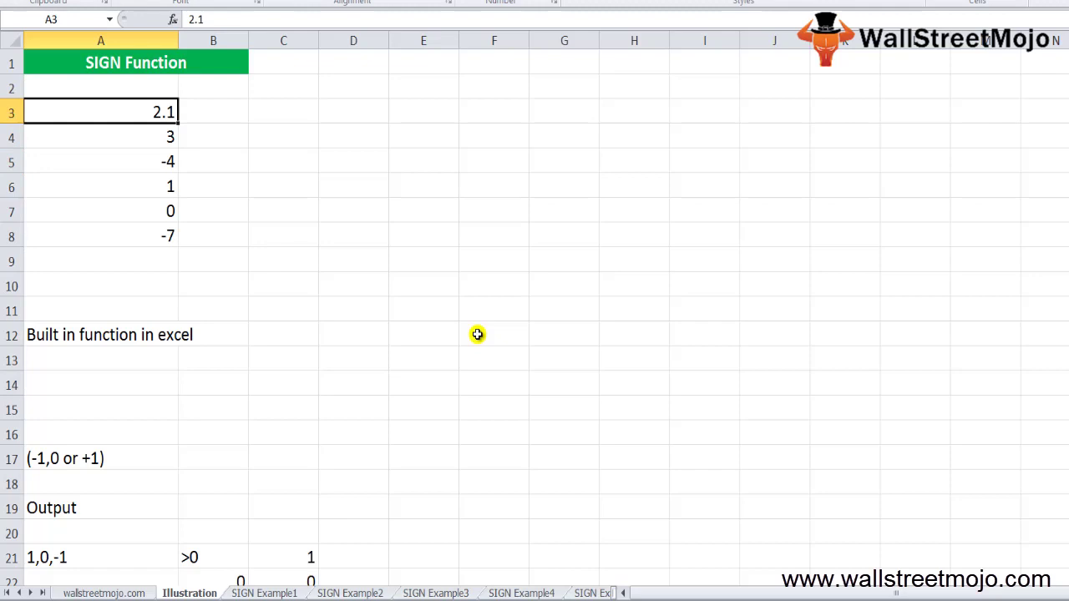
- Enter the formula =SIGN(A3) in cell B3 beside the first sample number
key(Right)
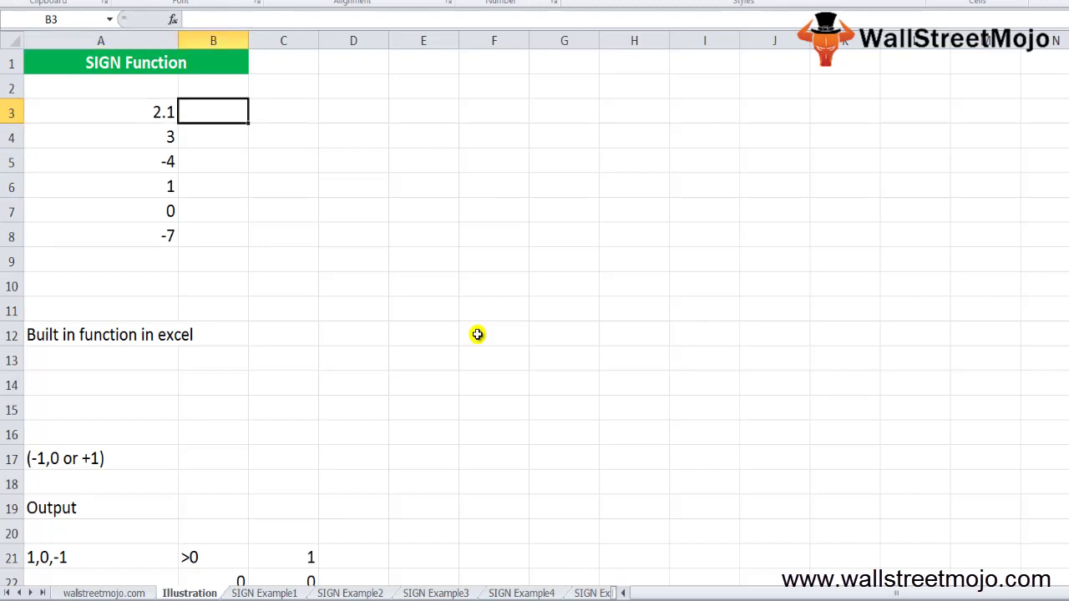
text(=SIGN()
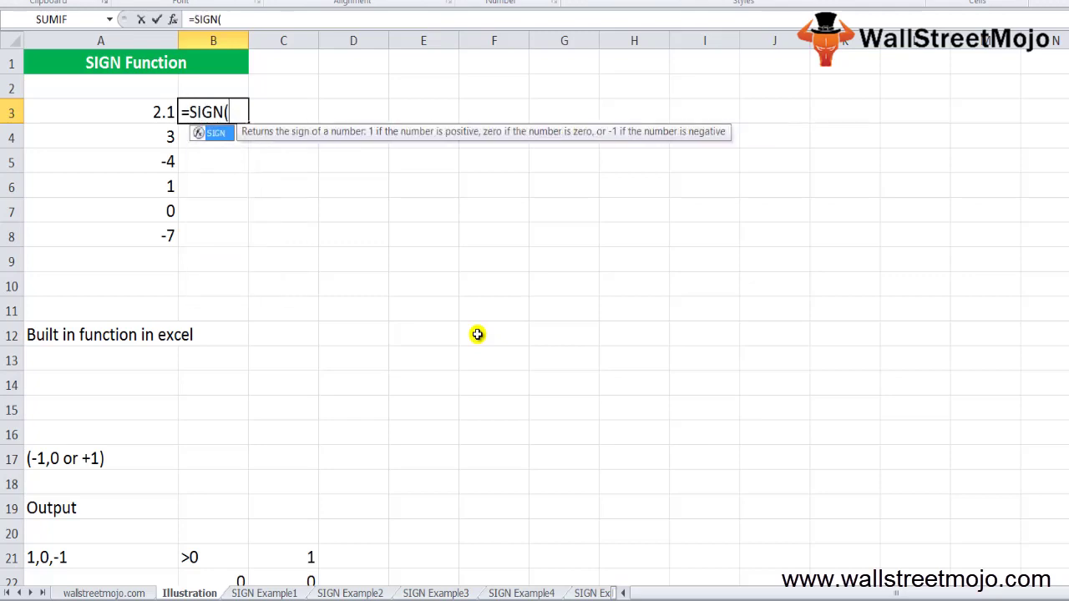
key(Left)
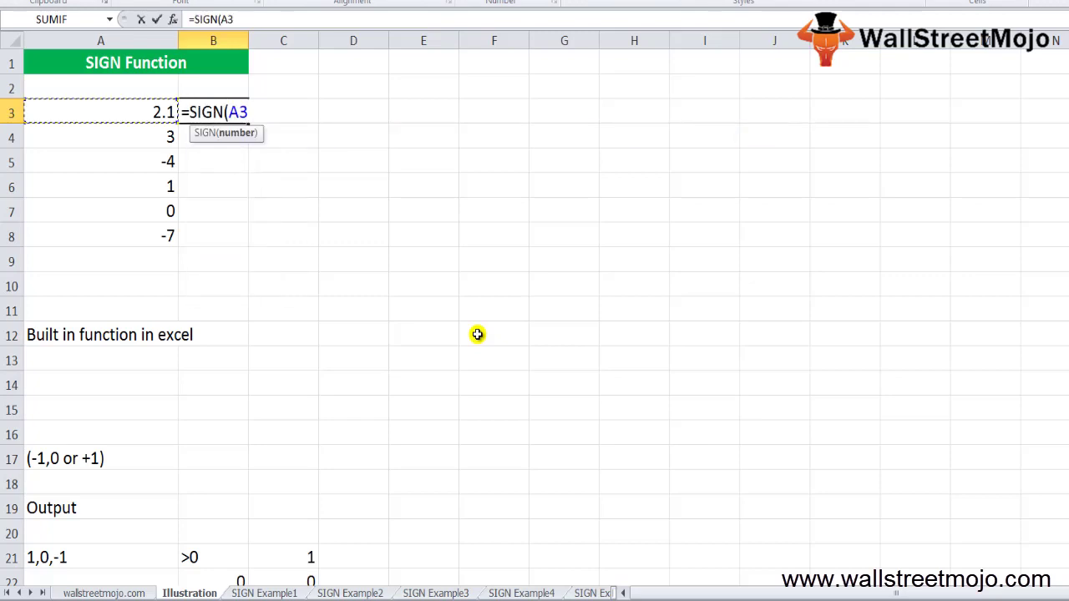
text())
key(ctrl+Return)
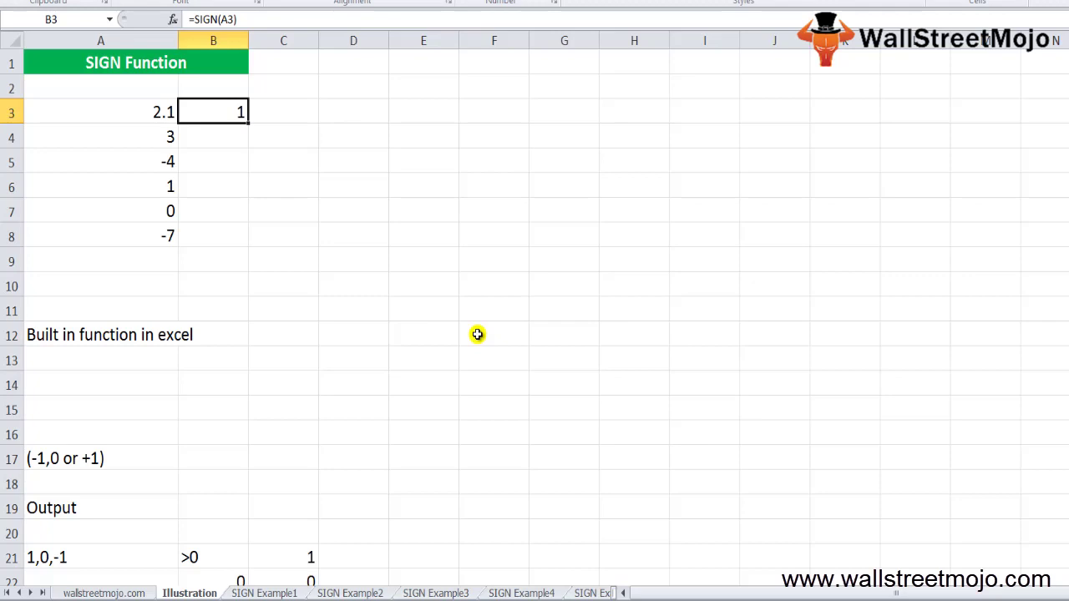
- Fill the SIGN formula from B3 down through B8 to cover all the sample numbers
key(shift+Down)
key(shift+Down)
key(shift+Down)
key(shift+Down)
key(shift+Down)
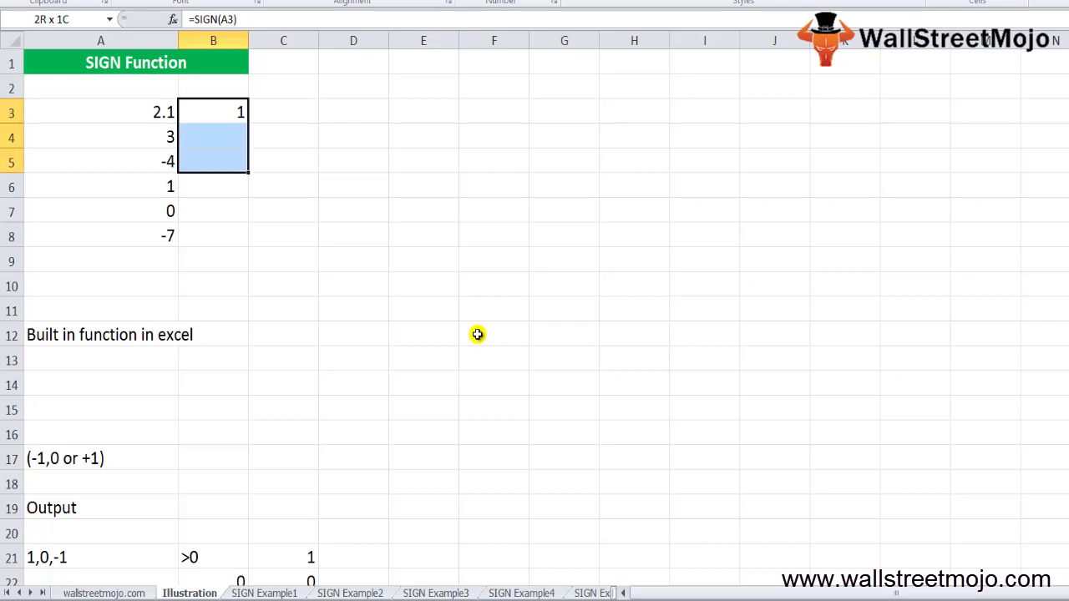
key(ctrl+d)
key(Down)
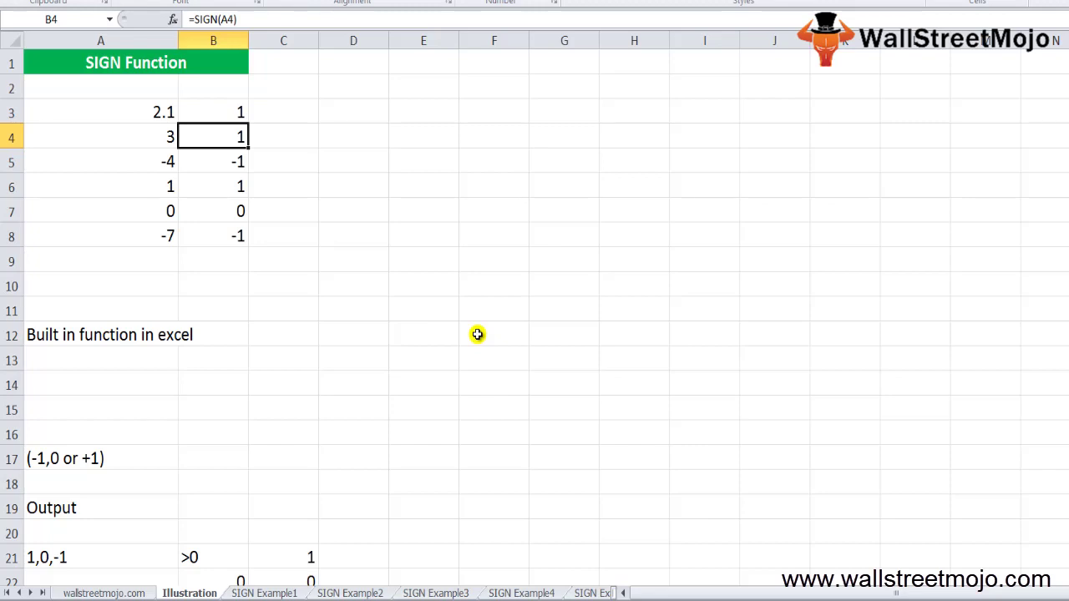
- Enter =SIGN(2.1) in cell C3, using the literal number instead of a cell reference
key(Up)
key(Right)
text(=sing)
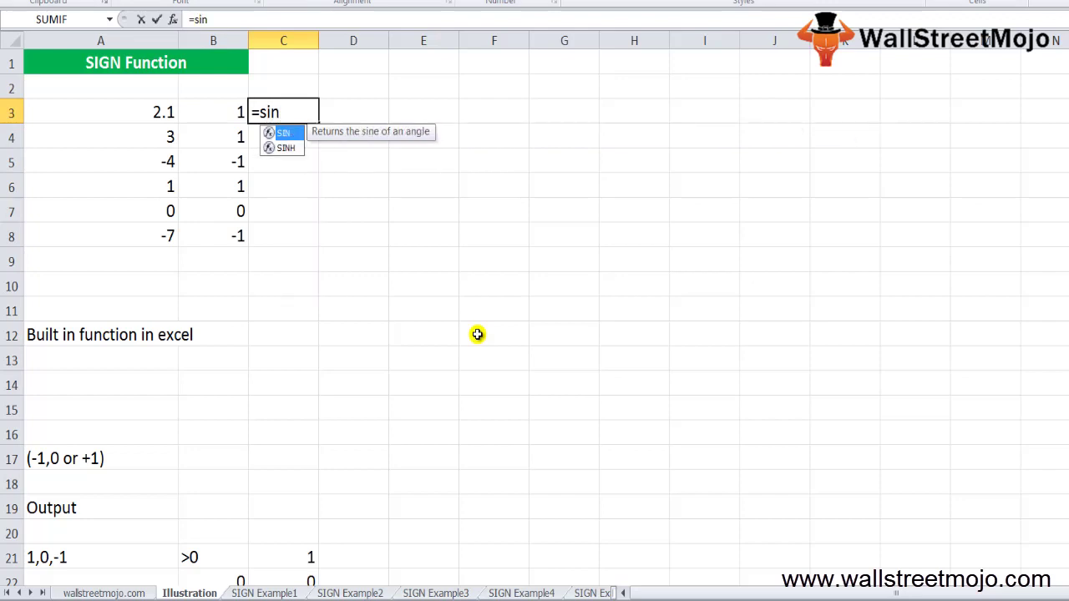
key(BackSpace)
key(BackSpace)
text(gn)
key(Left)
key(Right)
key(BackSpace)
key(BackSpace)
text(2.1))
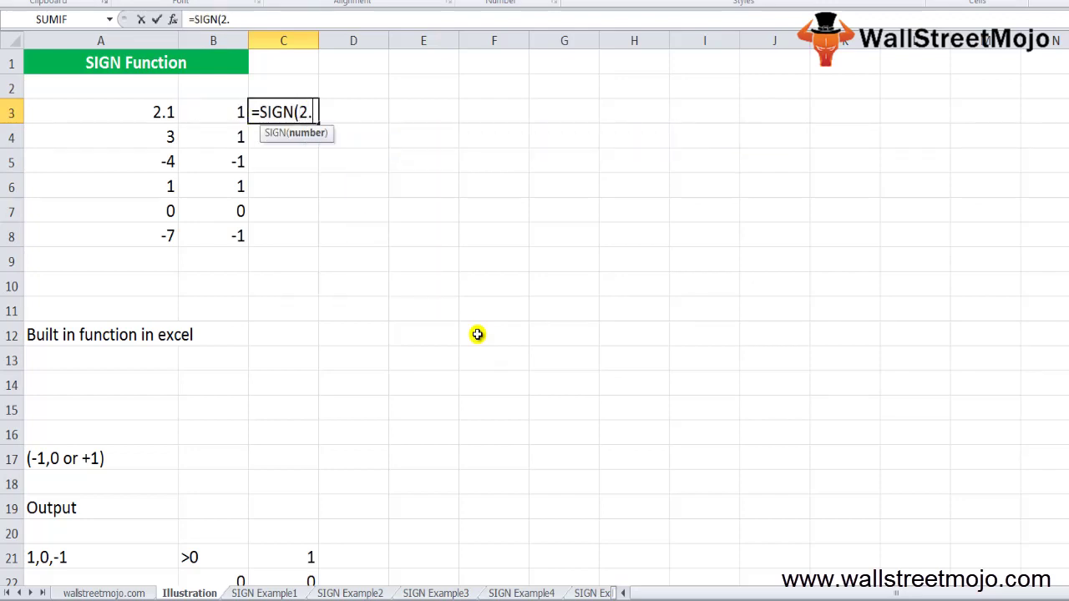
key(Return)
key(Up)
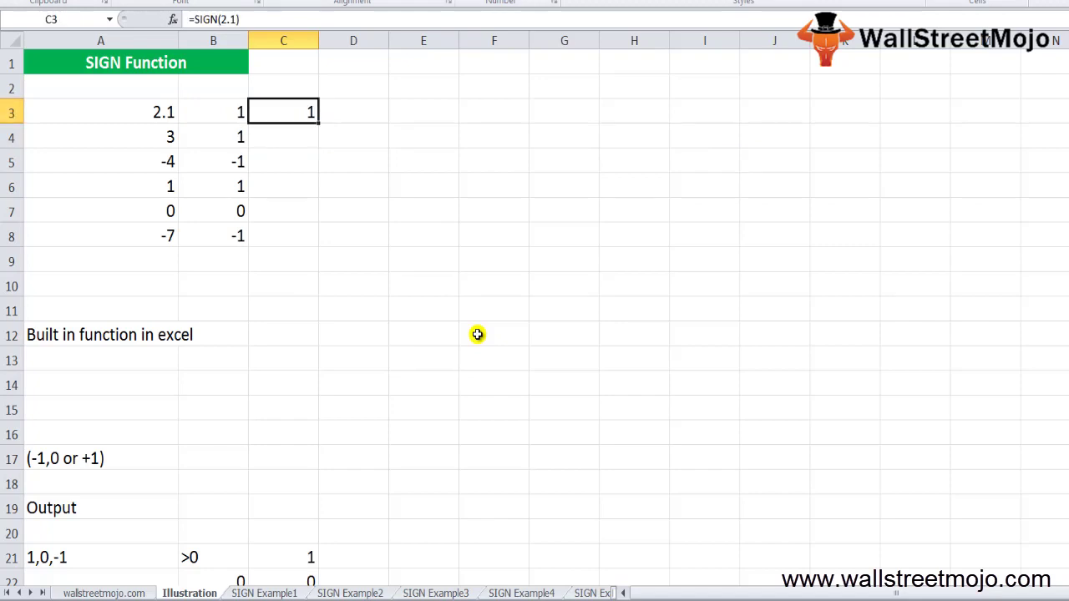
- Fill the formula from C3 down through C8
key(shift+Down)
key(shift+Down)
key(shift+Down)
key(shift+Down)
key(shift+Down)
key(ctrl+d)
key(Down)
key(Up)
key(Down)
- Change the number in the C4 formula so that it reads =SIGN(3)
key(F2)
key(Escape)
key(F2)
key(Left)
key(BackSpace)
key(BackSpace)
key(BackSpace)
text(3)
key(Return)
key(Up)
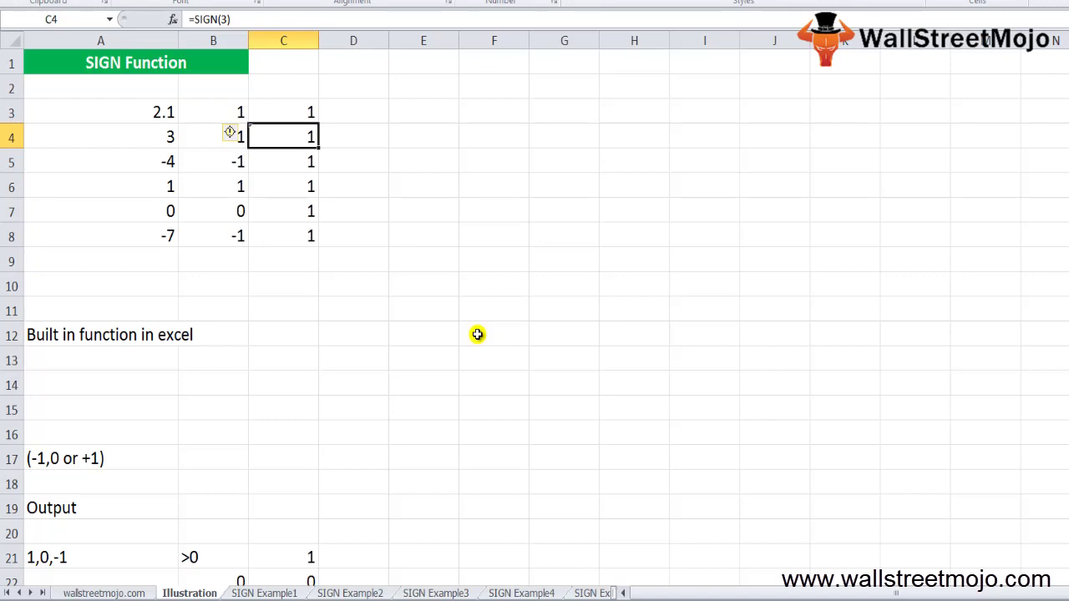
text(=)
key(Page_Down)
key(Escape)
key(Page_Down)
key(Page_Down)
key(Left)
key(Left)
key(Down)
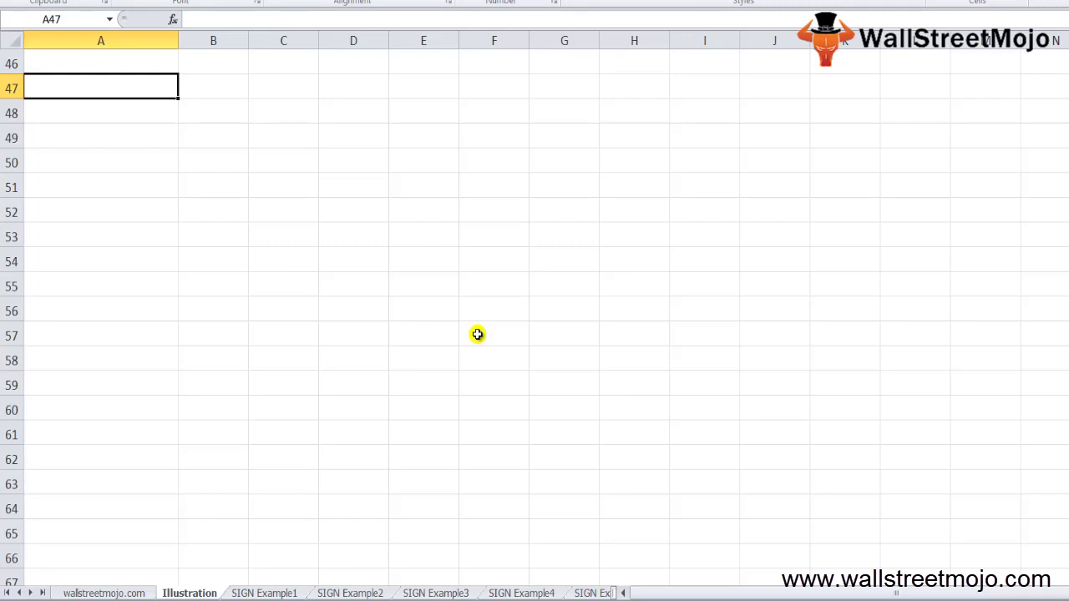
- Switch to the SIGN Example1 sheet and examine the departments' 2016 and 2017 figures
key(ctrl+Page_Down)
key(shift+BackSpace)
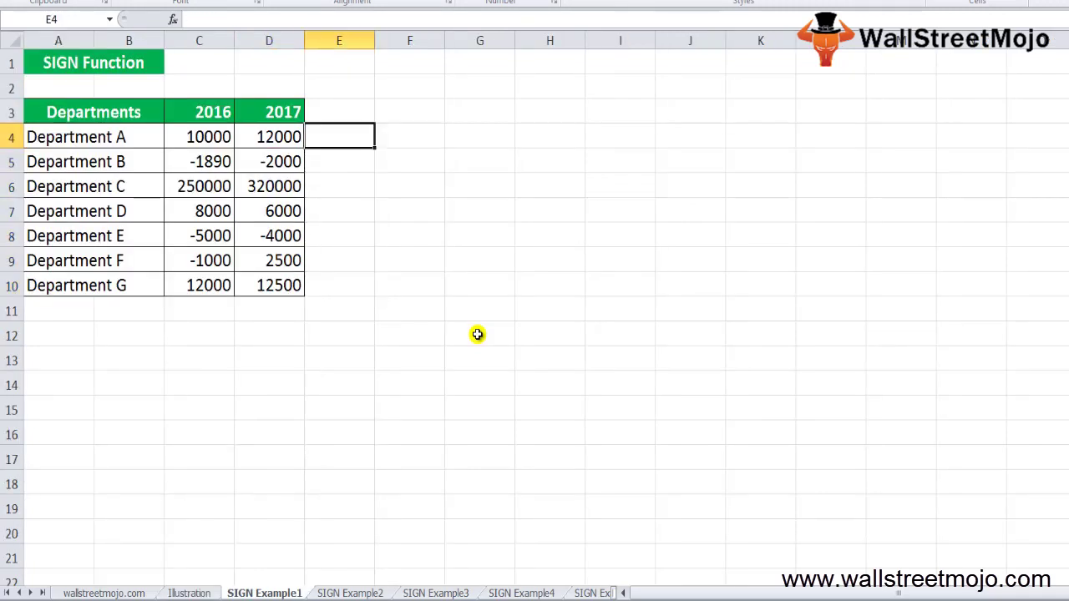
click(476, 334)
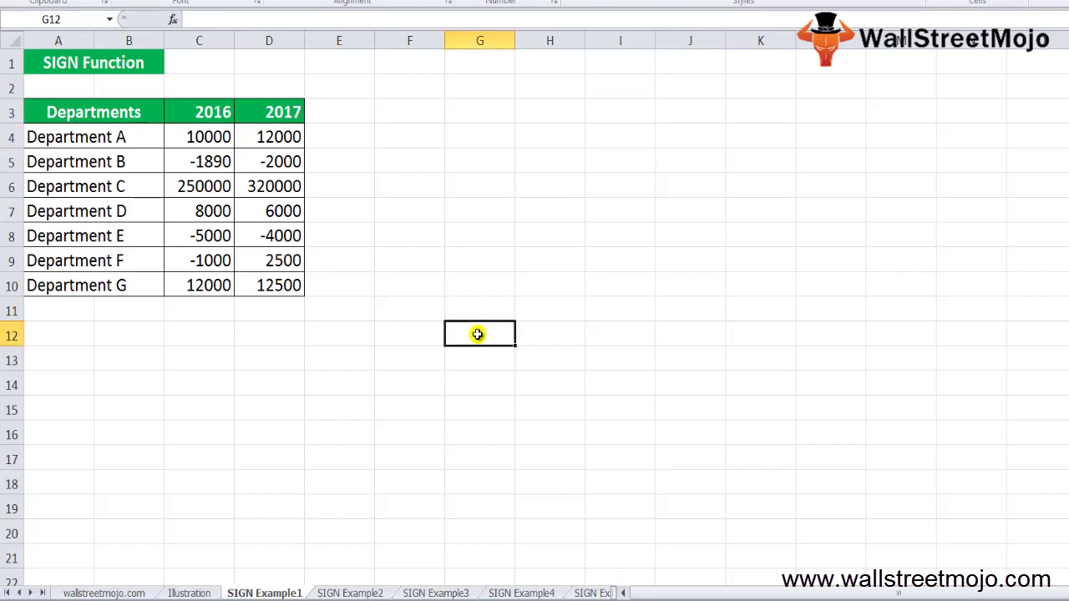
key(Left)
key(Left)
key(Left)
key(Up)
key(Up)
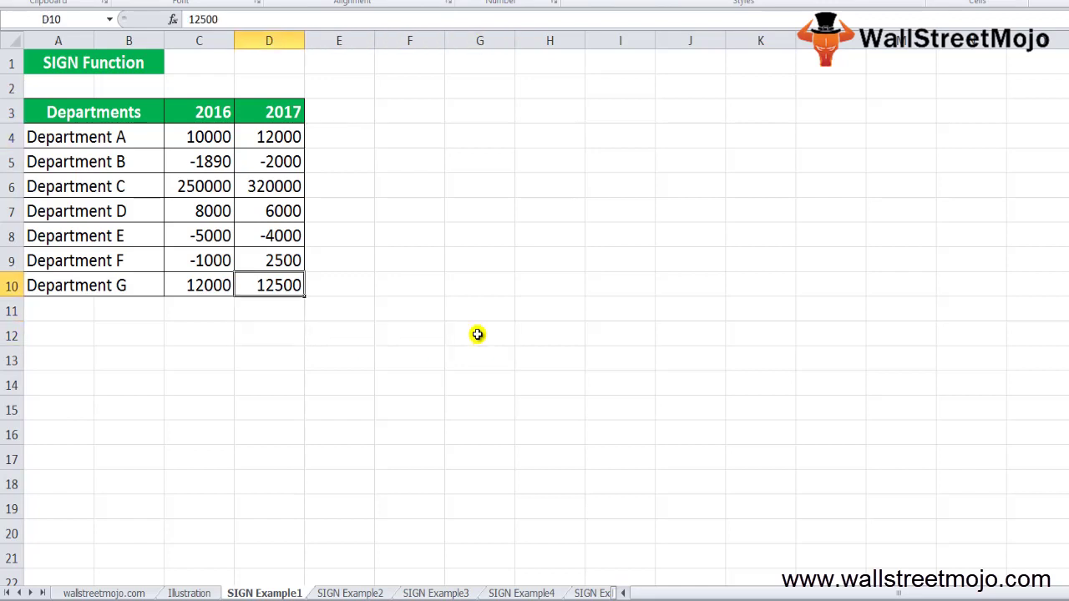
key(Left)
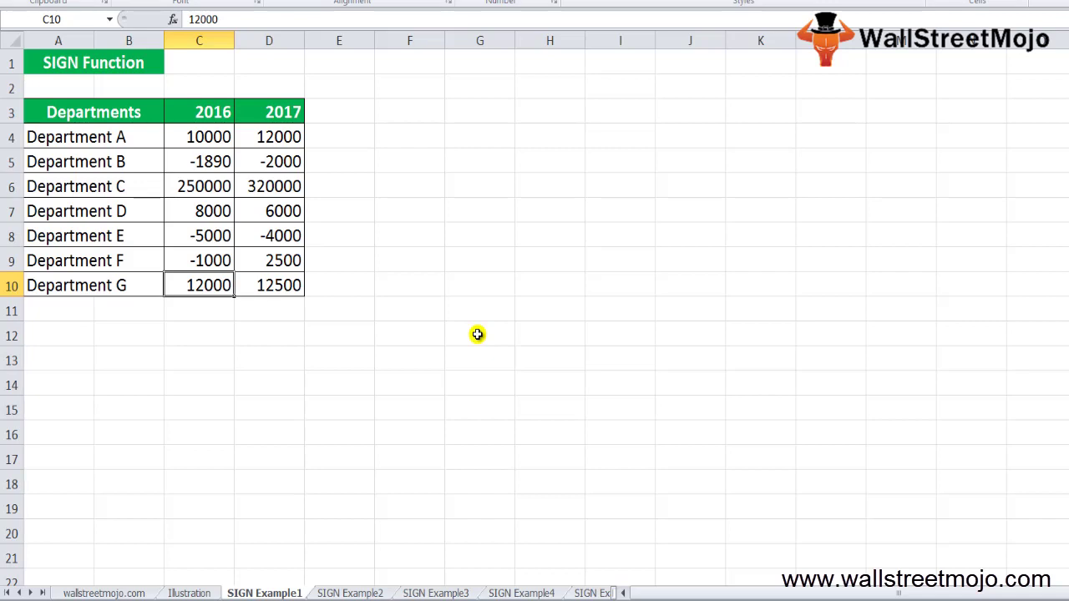
key(Right)
key(Down)
- Try to enter =SIGN((D4-C4) in cell E4 to get the sign of Department A's change from 2016 to 2017
key(Up)
key(Up)
key(Up)
key(Up)
key(Up)
key(Up)
key(Up)
key(Right)
text(=sign)
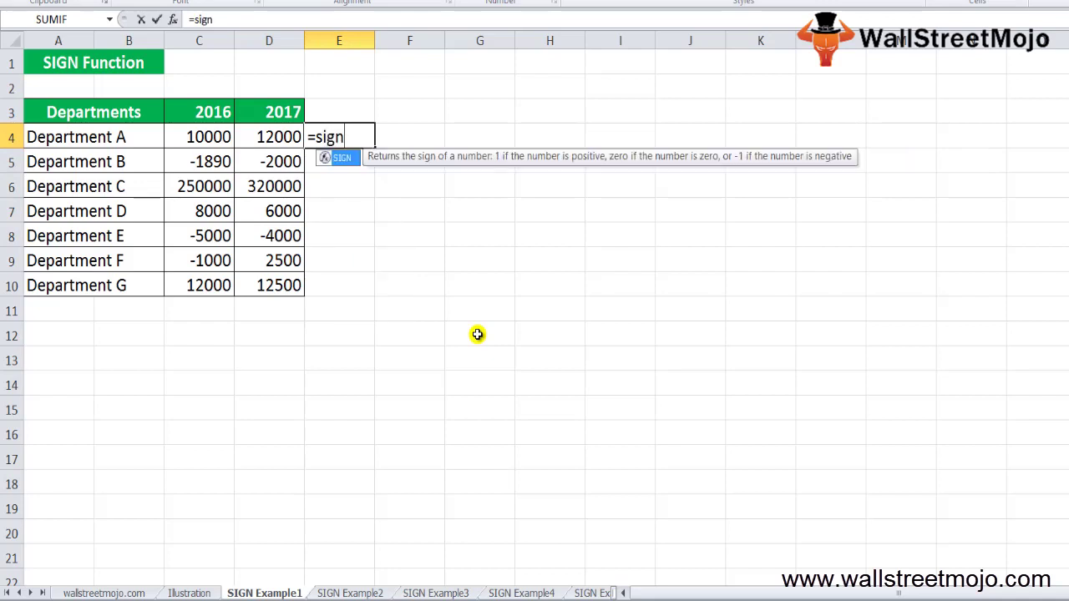
key(Tab)
text(()
key(Left)
key(Left)
key(Right)
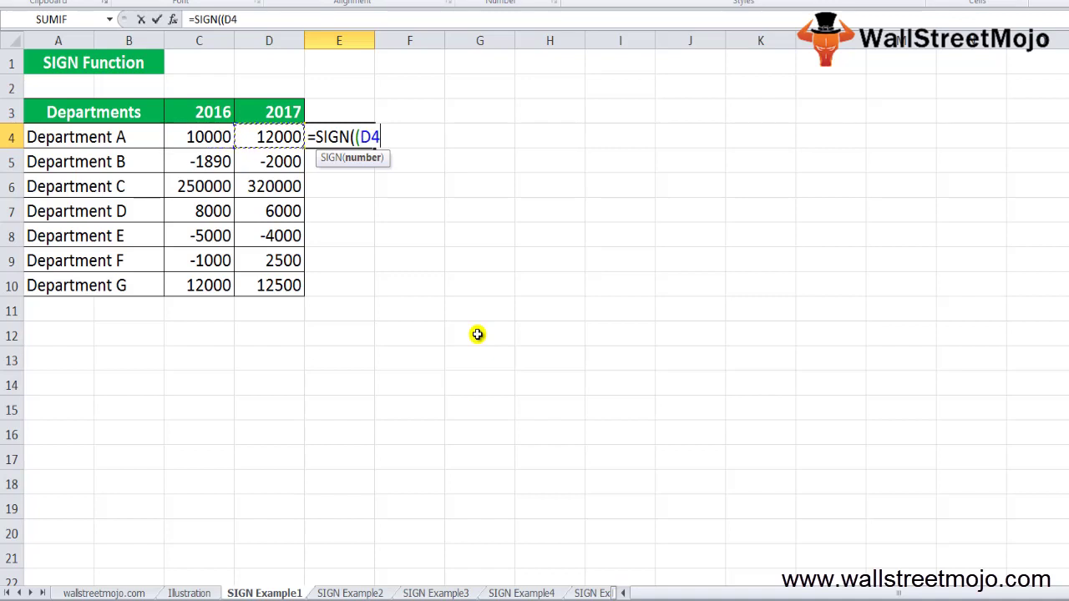
text(-c)
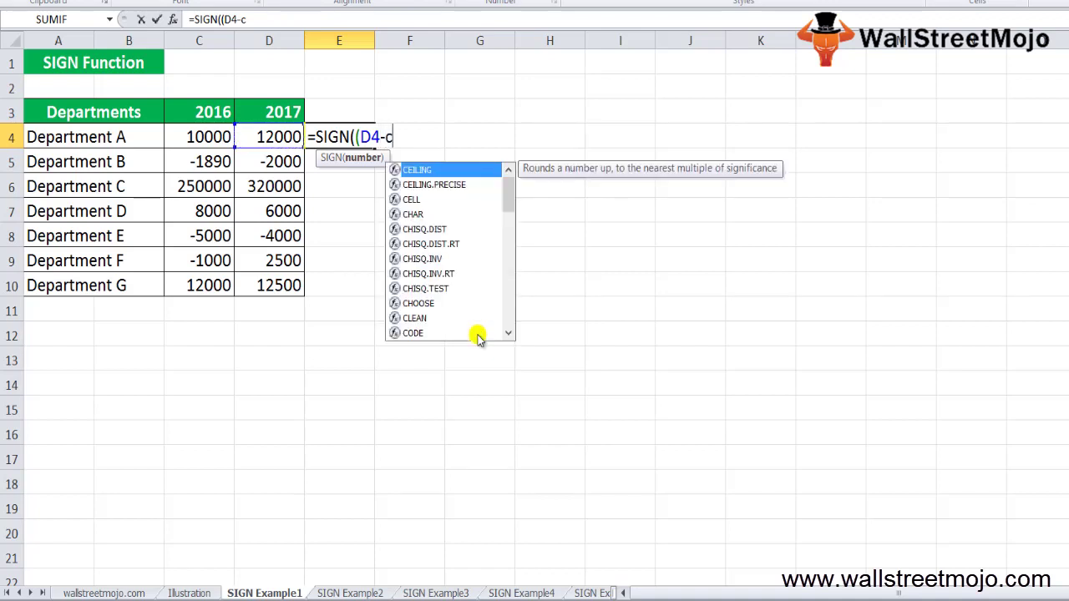
text(4))
key(Return)
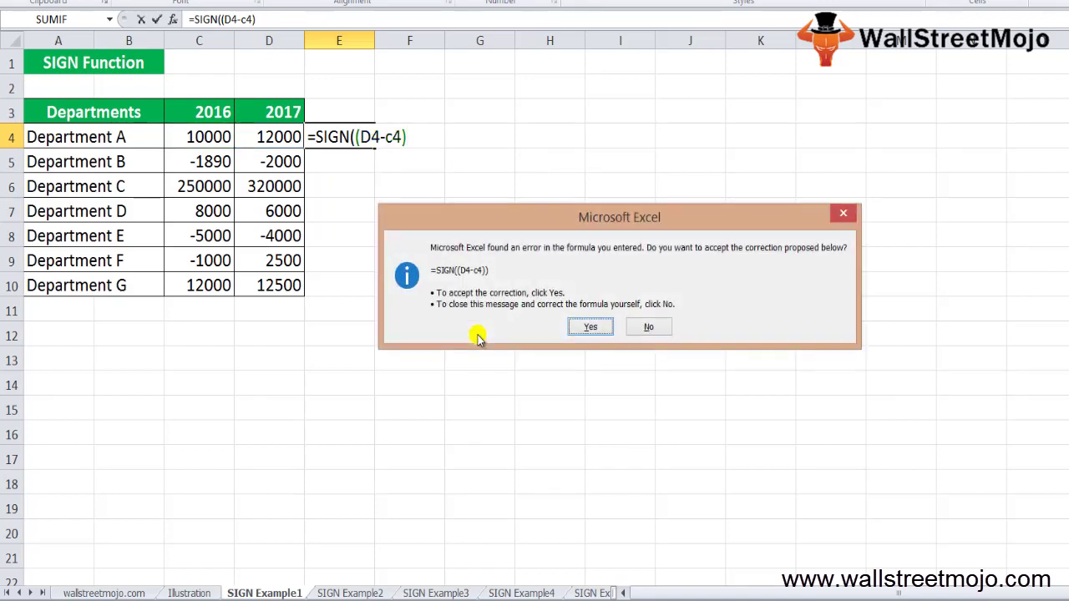
- Reject the proposed correction and remove the extra opening parenthesis so that E4 holds =SIGN(D4-C4)
key(n)
key(Return)
key(Left)
key(Left)
key(Left)
key(Left)
key(Left)
key(Left)
key(Left)
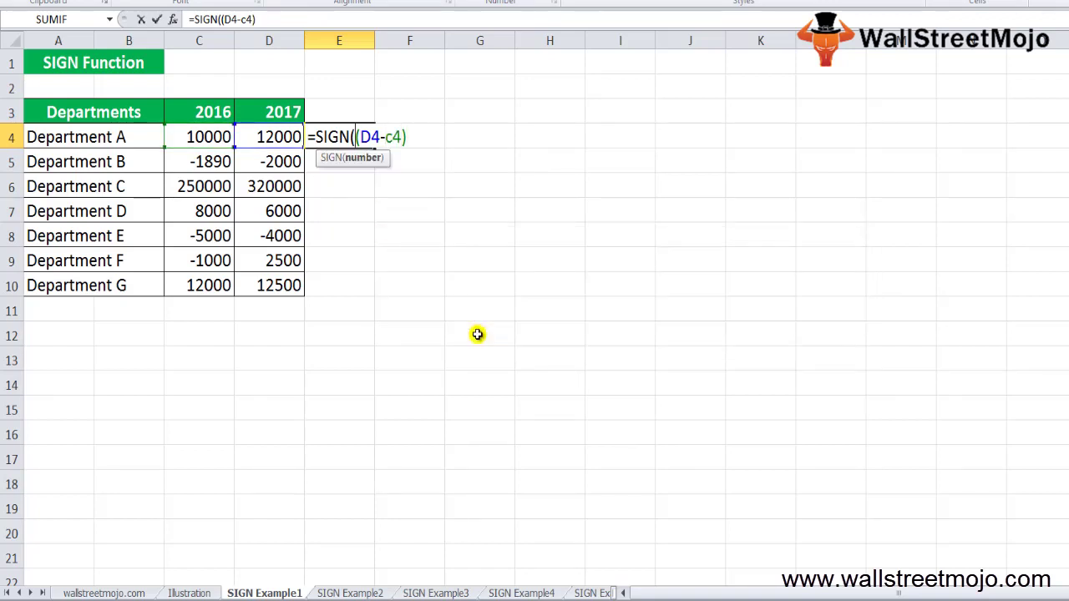
key(BackSpace)
key(Return)
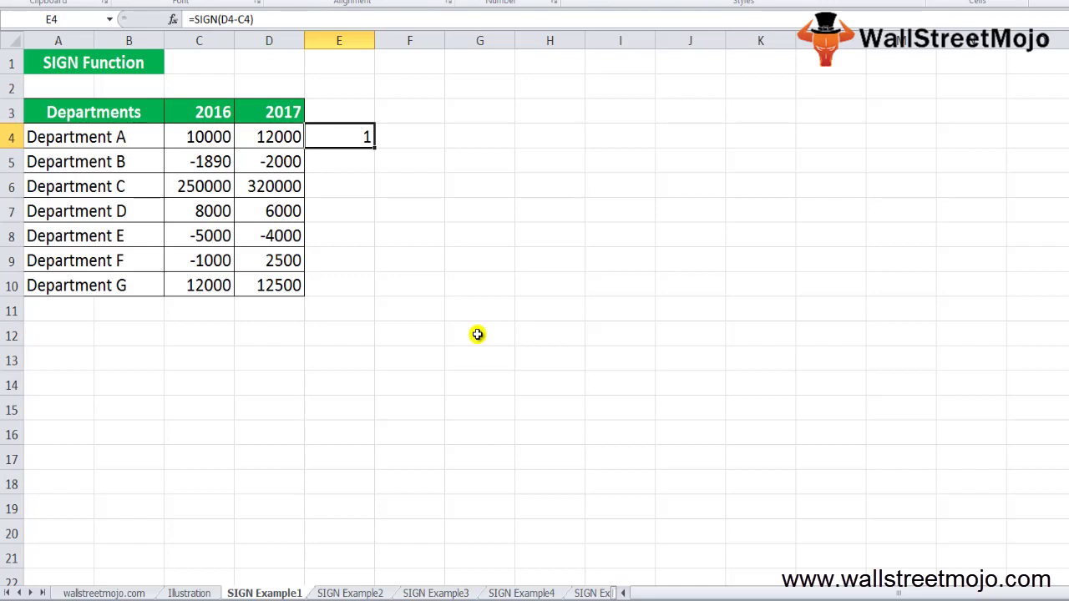
- Fill the SIGN formula from E4 down through E10 for all departments
key(shift+Down)
key(shift+Down)
key(shift+Down)
key(shift+Down)
key(shift+Down)
key(shift+Down)
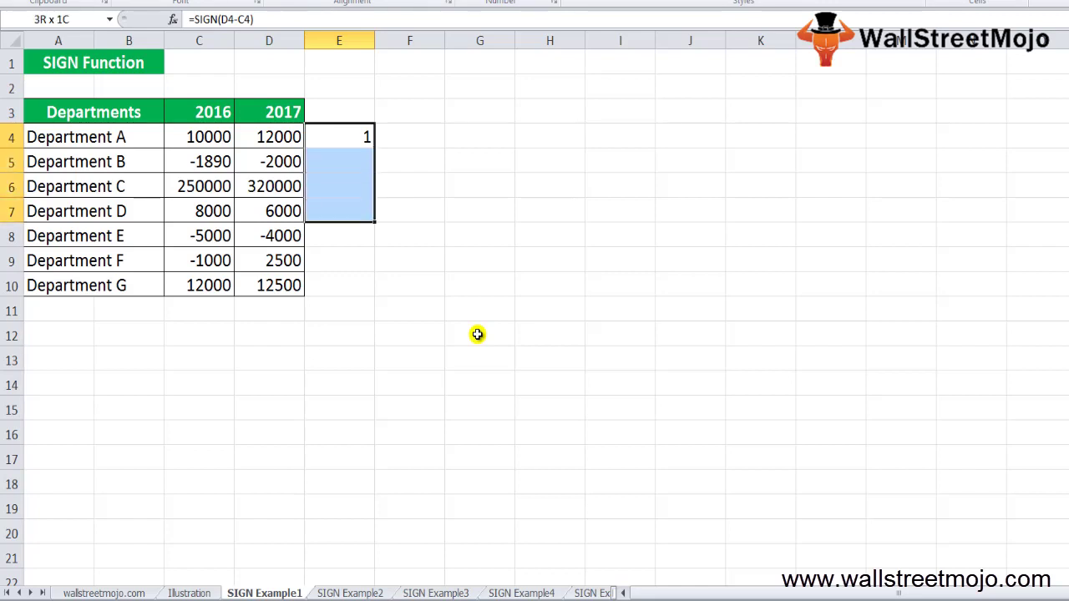
key(ctrl+d)
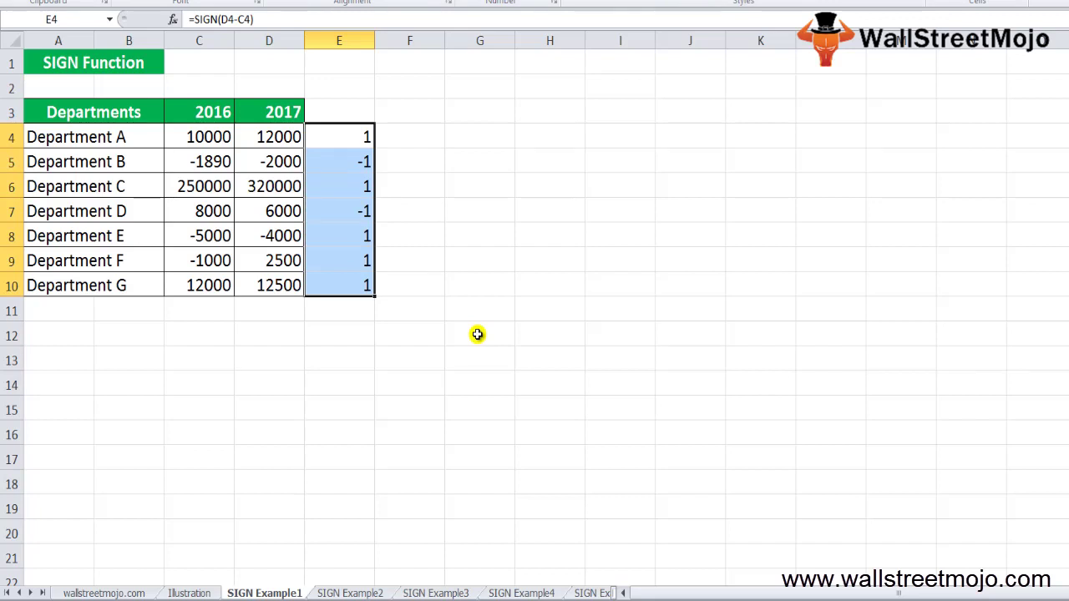
- Examine the SIGN results in column E for Departments B to F
key(Down)
key(Down)
key(Down)
key(Down)
key(Down)
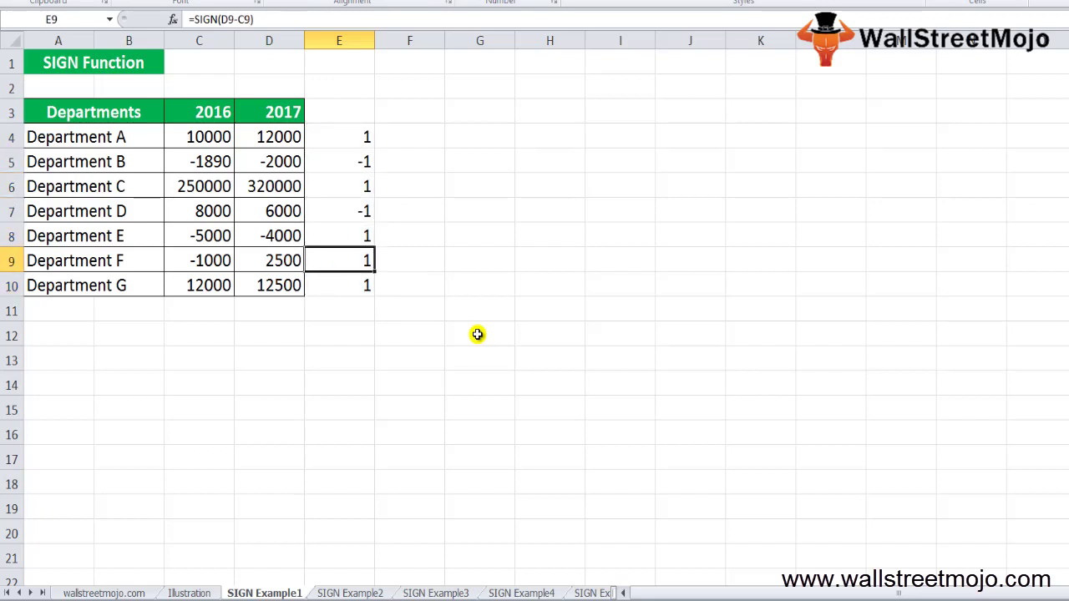
key(Up)
key(Up)
key(Down)
key(Down)
- Switch to the SIGN Example2 sheet and go to cell E4 in Department A's row
key(ctrl+Page_Down)
key(Up)
key(Up)
key(Up)
key(Up)
key(Up)
key(Up)
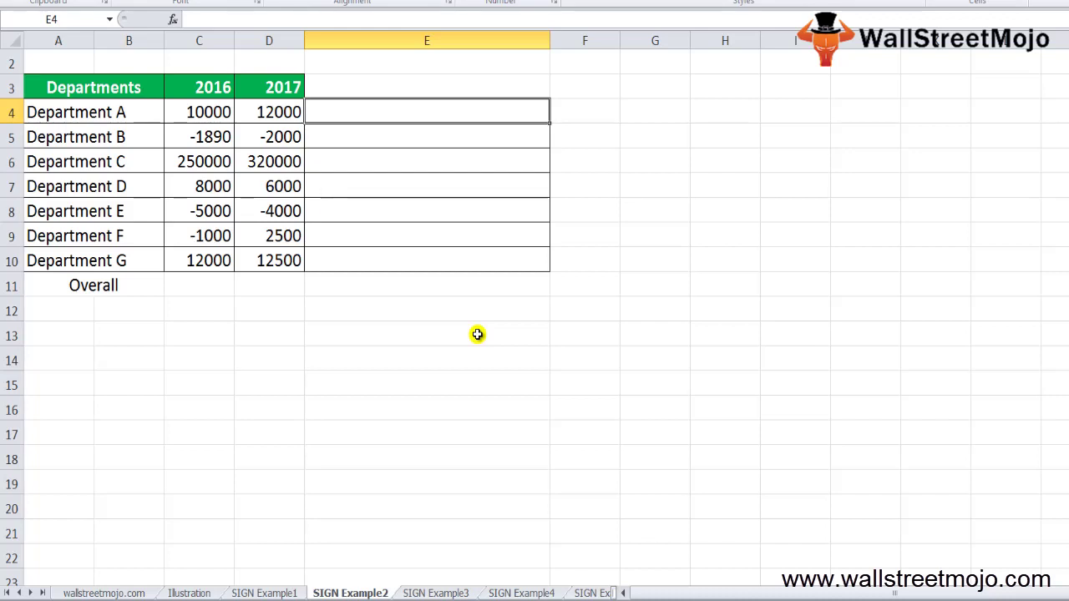
key(Down)
key(Down)
key(Up)
key(Up)
- Start a formula in E4 with Department A's relative change from 2016 to 2017, =(D4-C4)/C4
text(=)
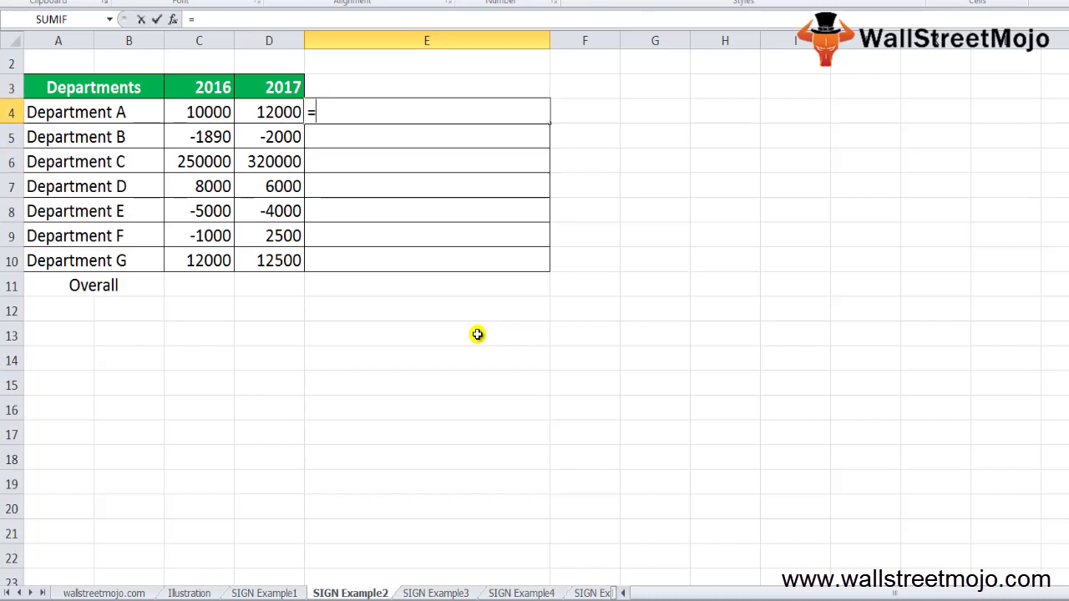
key(Left)
key(BackSpace)
key(BackSpace)
text(*)
key(BackSpace)
text(()
click(266, 117)
text(-)
click(191, 104)
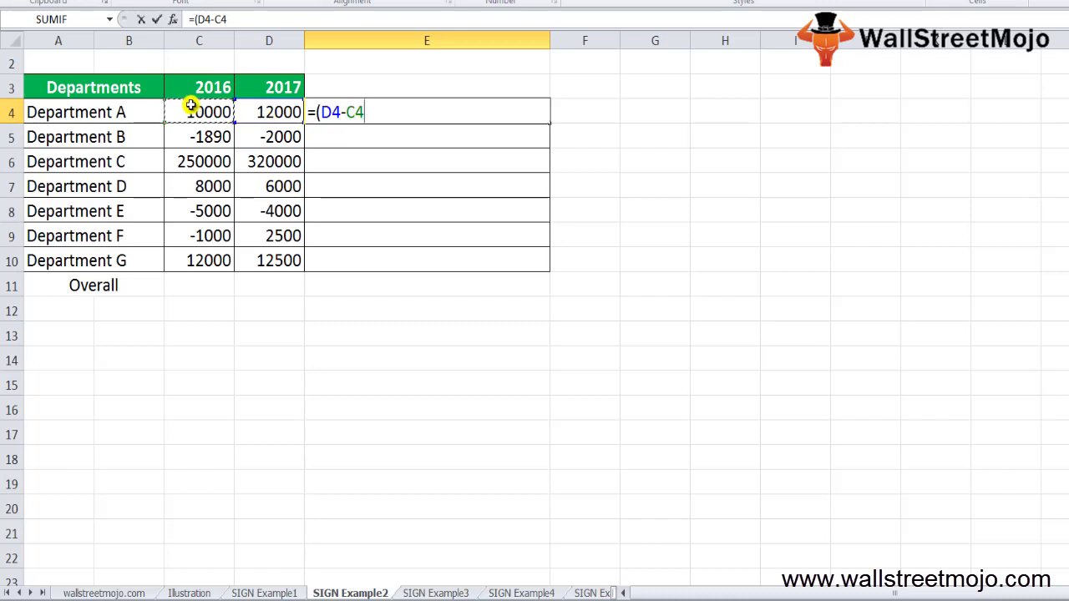
text()/)
click(201, 119)
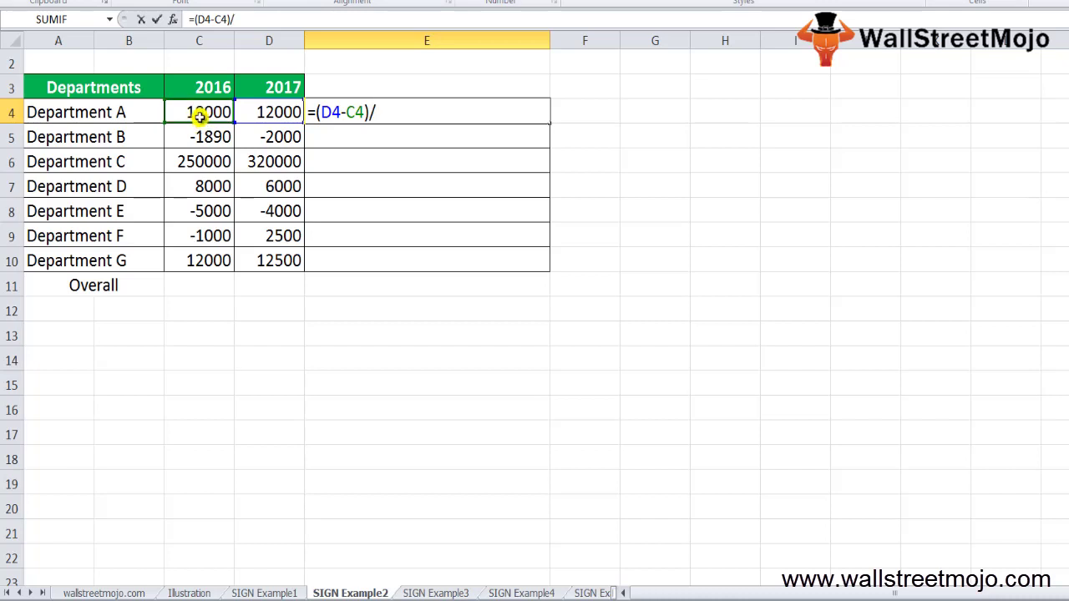
click(198, 112)
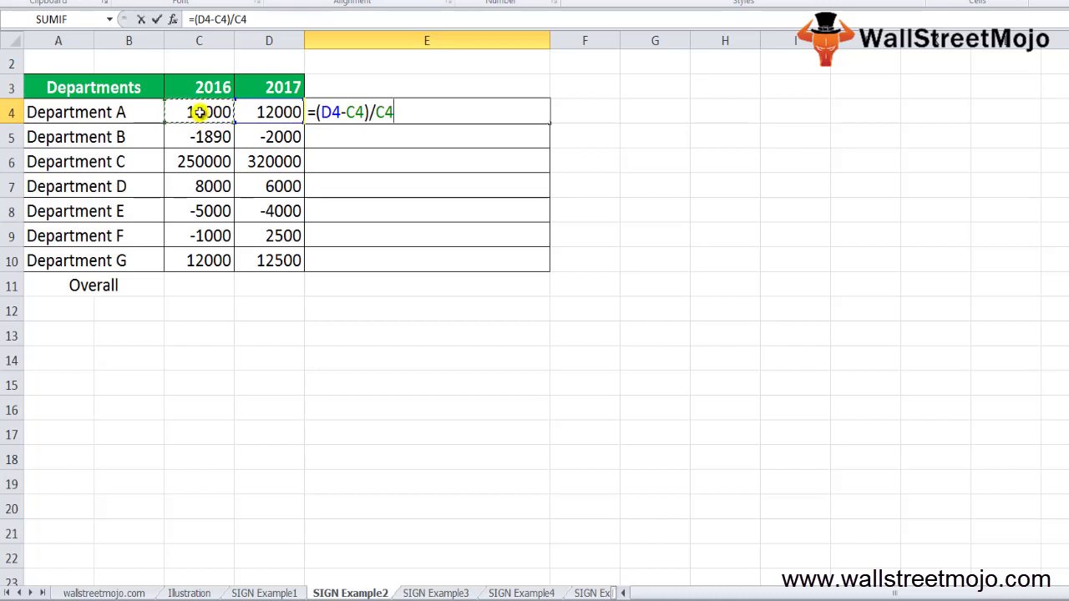
- Multiply the ratio in E4 by SIGN(C4), completing the formula =(D4-C4)/C4*SIGN(C4)
text(*sign)
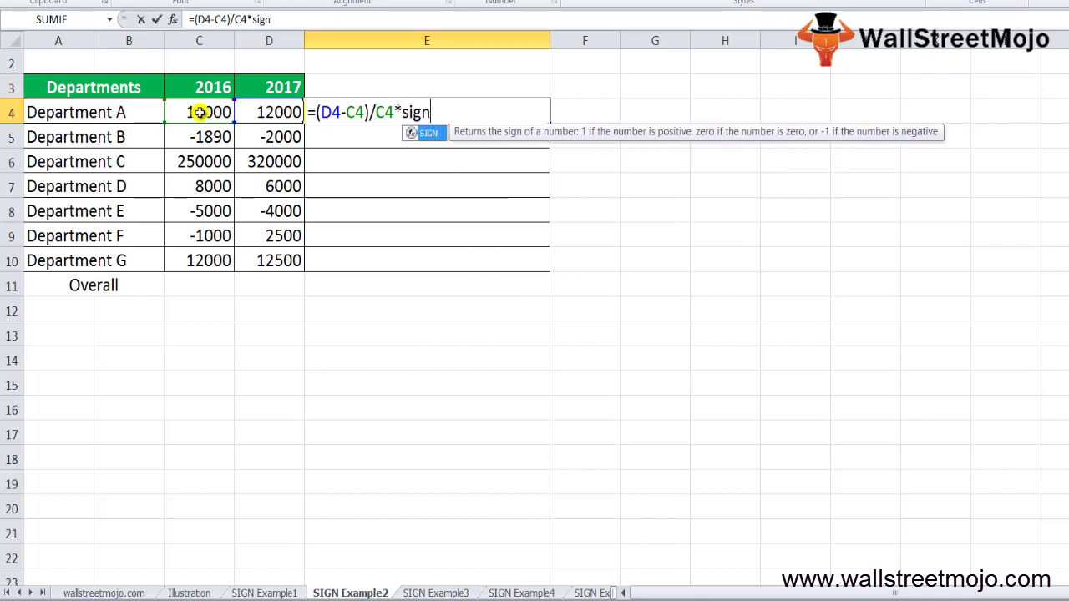
key(Tab)
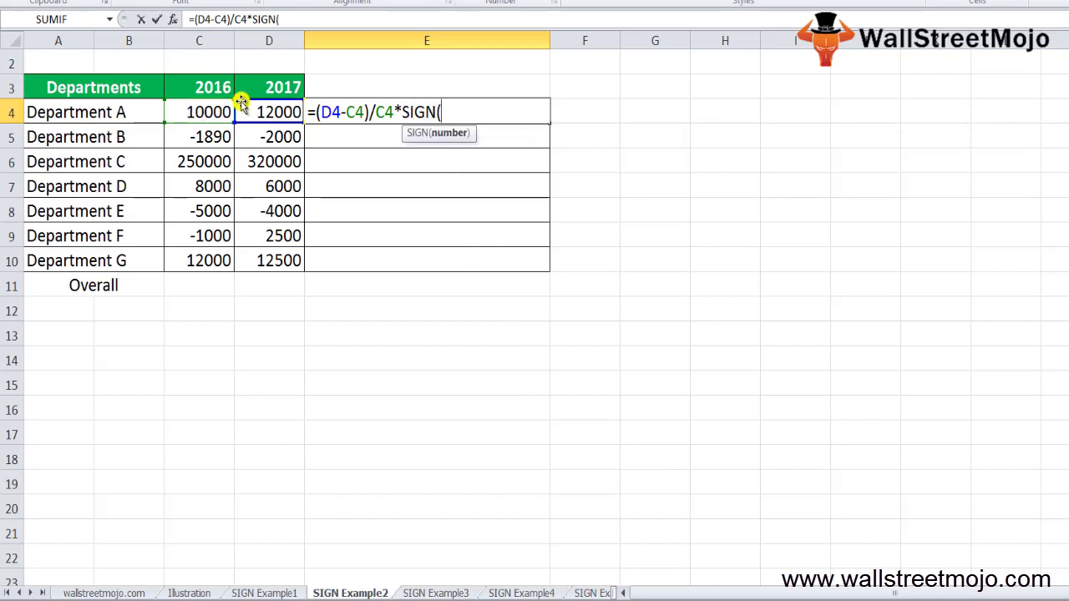
click(207, 107)
text())
key(Return)
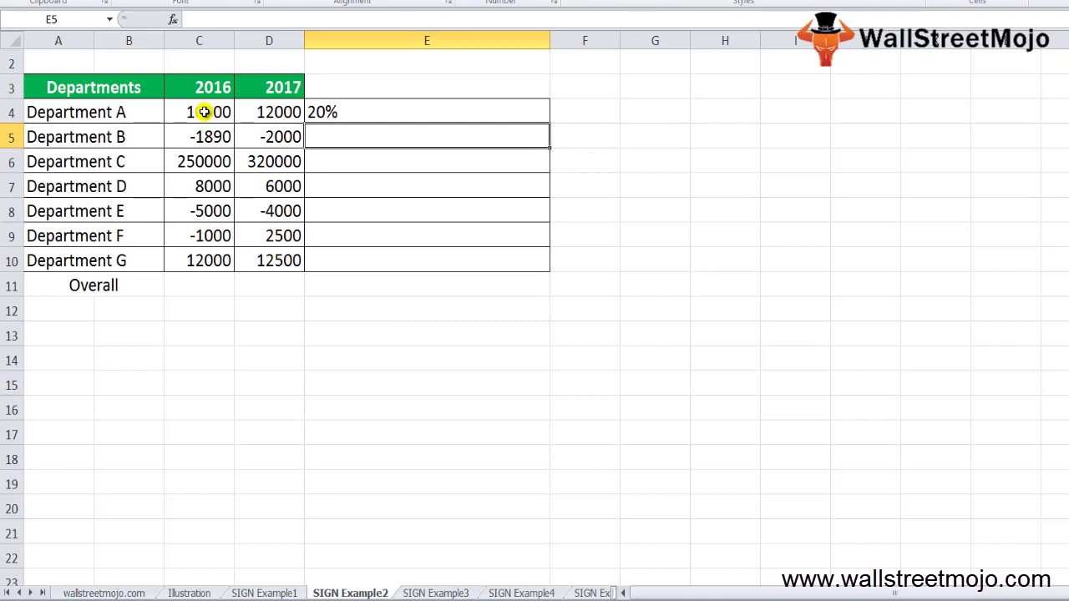
key(Up)
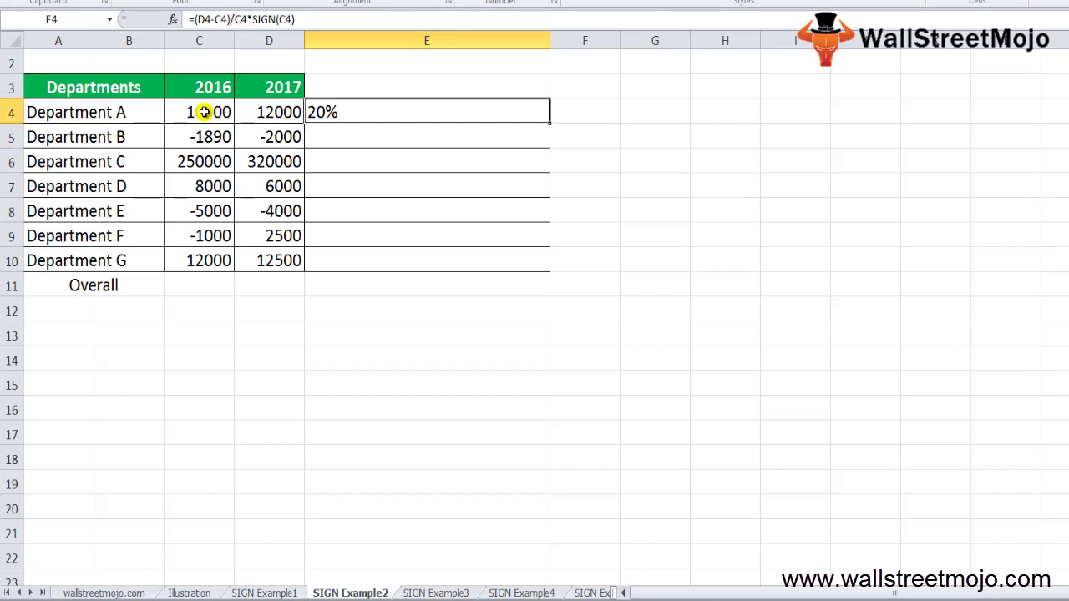
- Fill the percentage change formula from E4 down through E10 for all departments
key(shift+Down)
key(shift+Down)
key(shift+Down)
key(shift+Down)
key(shift+Down)
key(shift+Down)
key(ctrl+d)
- Examine the percentage changes in column E against the departments' 2016 figures
key(Down)
key(Down)
key(Down)
key(Down)
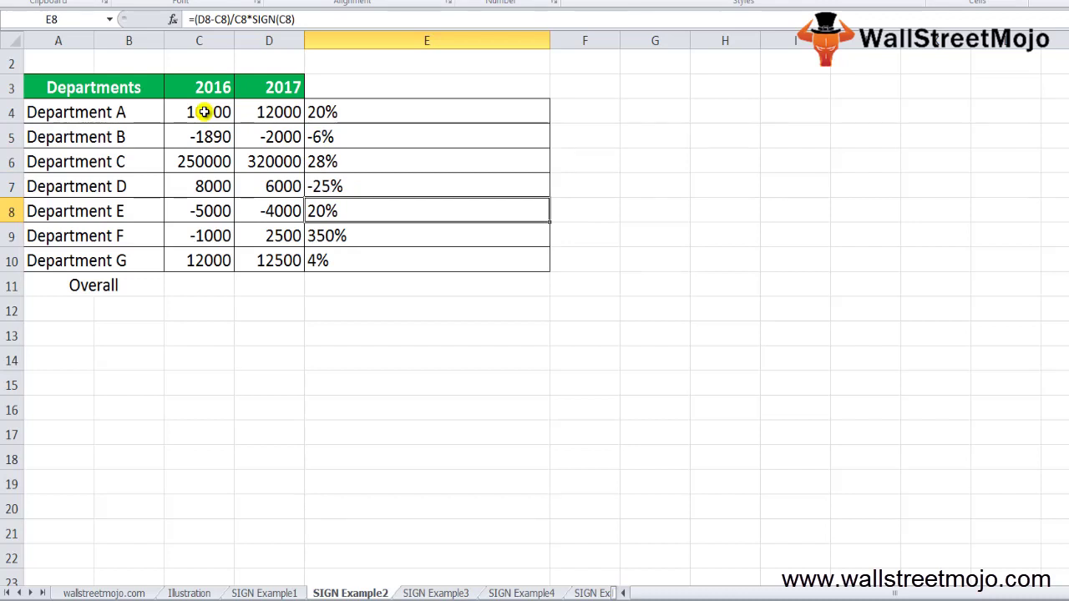
key(Left)
key(Left)
key(Up)
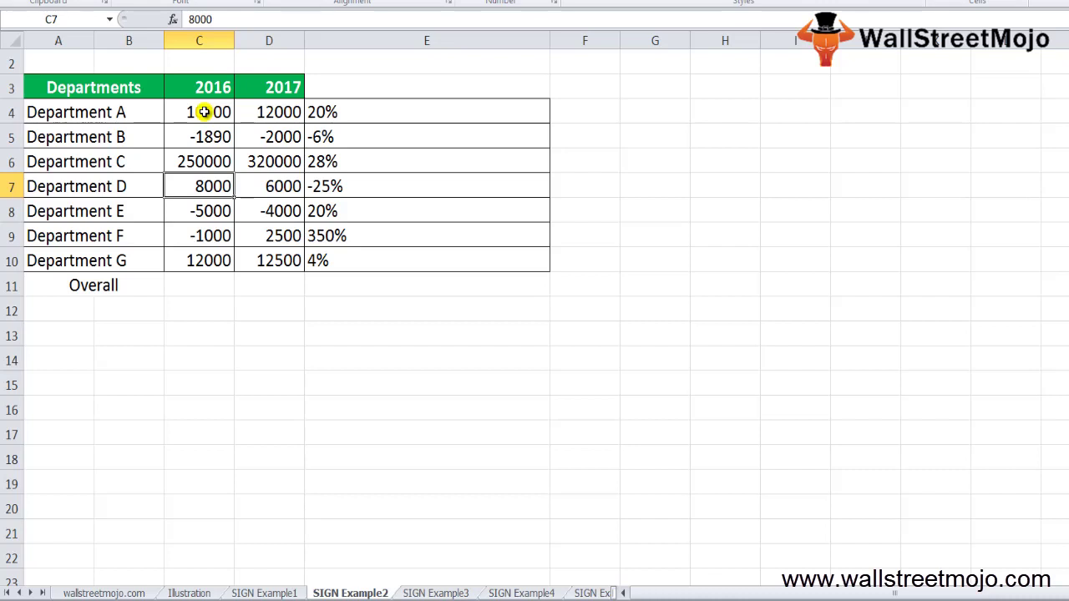
- Change Department G's 2016 figure in C10 to 0
key(Down)
key(Down)
key(Down)
key(Up)
key(Up)
key(Down)
key(Down)
text(0)
key(Return)
- Insert IFERROR right after the equals sign of Department A's percentage change formula in E4
key(Up)
key(Right)
key(Right)
key(Up)
key(Up)
key(Up)
key(Up)
key(Up)
key(Up)
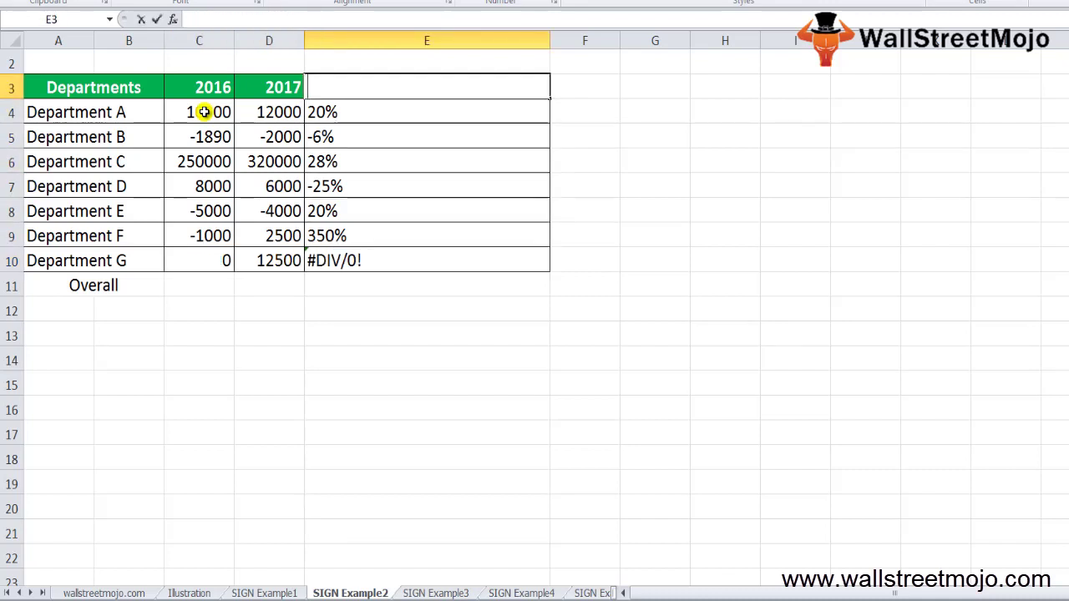
key(F2)
key(Left)
key(Left)
key(Left)
key(Left)
key(Left)
key(Left)
key(Left)
key(Left)
key(Left)
key(Left)
key(Left)
key(Left)
key(Left)
key(Left)
key(Left)
key(Left)
key(Left)
key(Left)
key(Left)
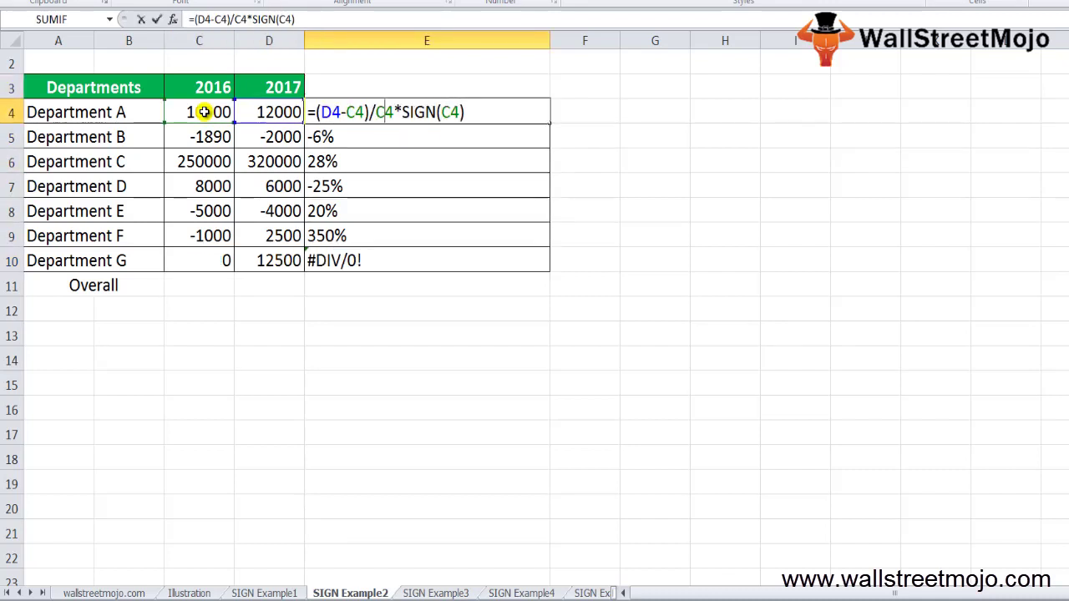
text(IFERROR)
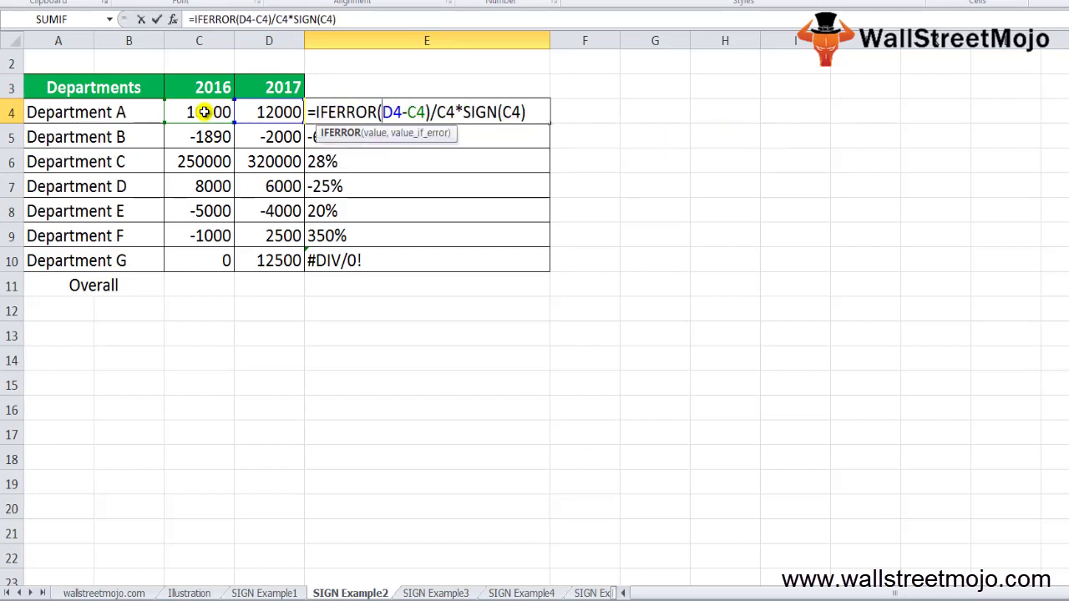
- Append ,0) to the end of the E4 formula so that errors return 0
key(Right)
key(Right)
key(Right)
key(Right)
key(Right)
key(Right)
key(Right)
key(Right)
key(Right)
key(Right)
key(Right)
key(Right)
key(Right)
key(Right)
key(Right)
key(Right)
key(Right)
key(Right)
key(Right)
text(,0))
key(Return)
key(Return)
- Add the missing opening parenthesis before D4-C4 in E4, completing the formula as =IFERROR((D4-C4)/C4*SIGN(C4),0)
key(Right)
key(Right)
key(Right)
key(Right)
key(Right)
key(Right)
key(Right)
key(Right)
key(Right)
key(Right)
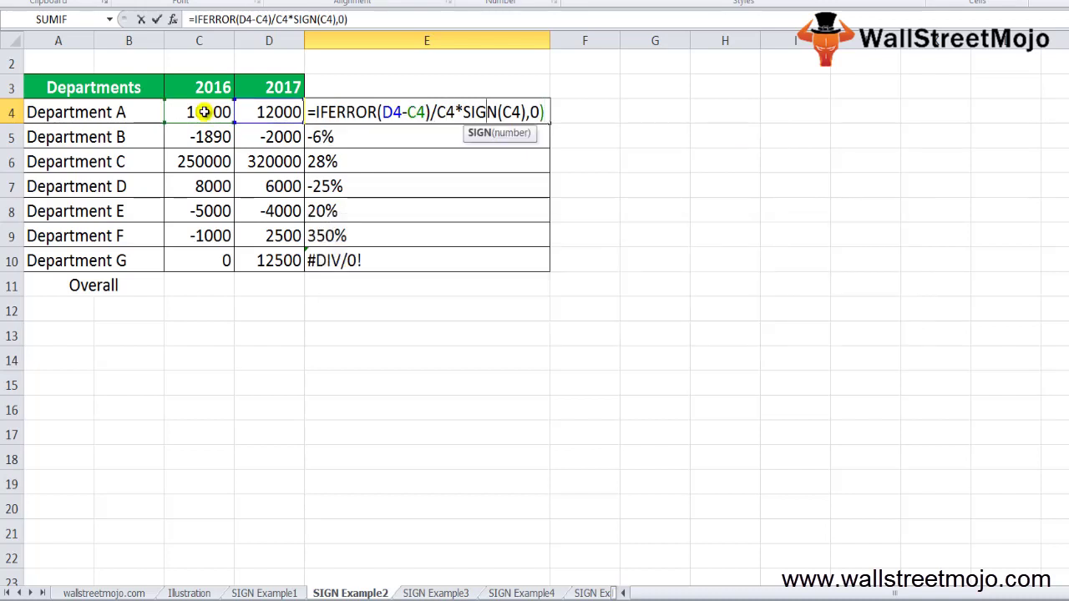
key(Left)
key(Left)
key(Left)
key(Left)
key(Left)
key(Left)
key(Left)
key(Left)
key(Left)
key(Left)
key(Left)
key(Left)
key(Left)
key(Left)
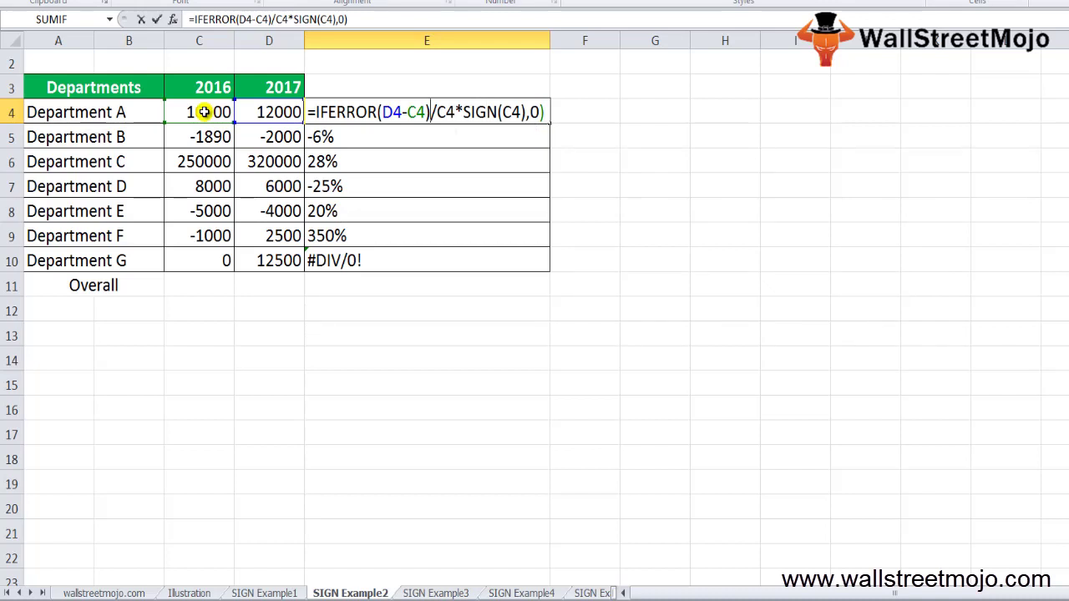
text(()
key(Return)
- Fill the IFERROR percentage change formula from E4 down through E10 for all departments
key(Up)
key(shift+Down)
key(shift+Down)
key(shift+Down)
key(shift+Down)
key(shift+Down)
key(shift+Down)
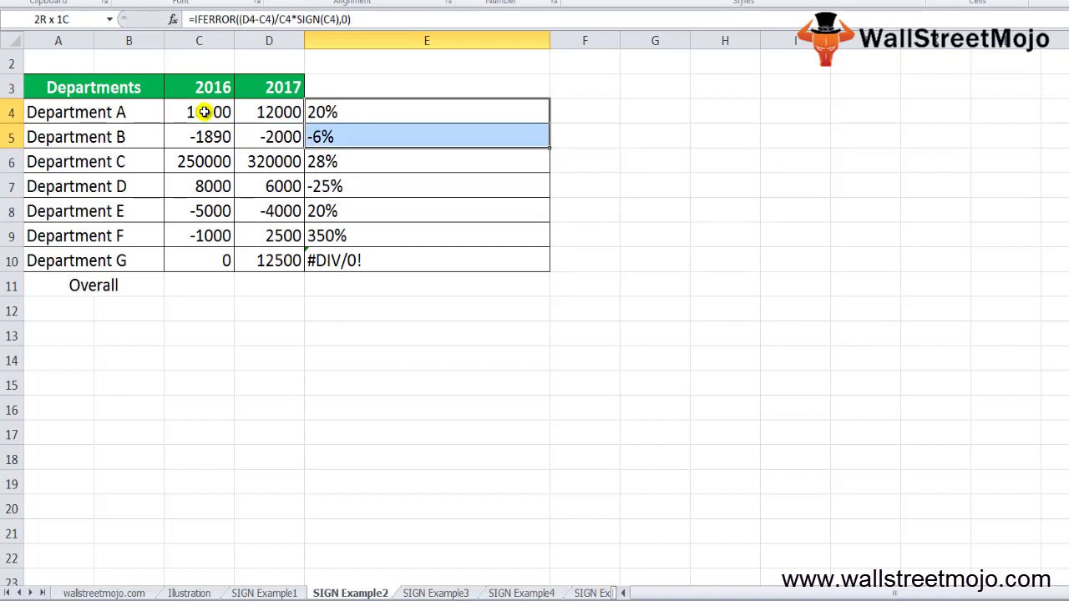
key(ctrl+d)
key(Down)
key(Down)
key(Down)
key(Down)
key(Down)
key(Down)
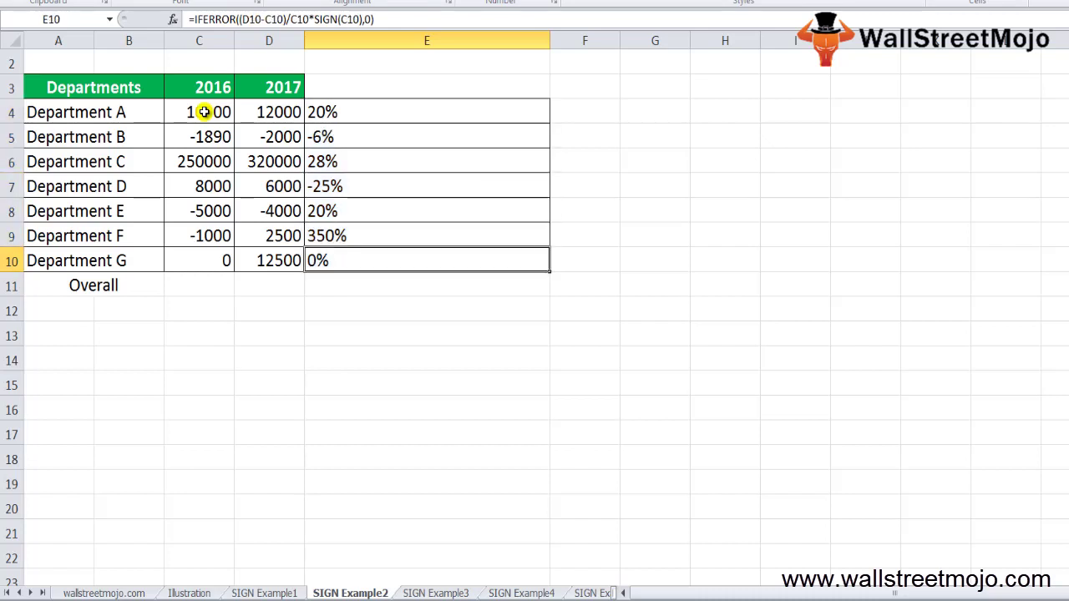
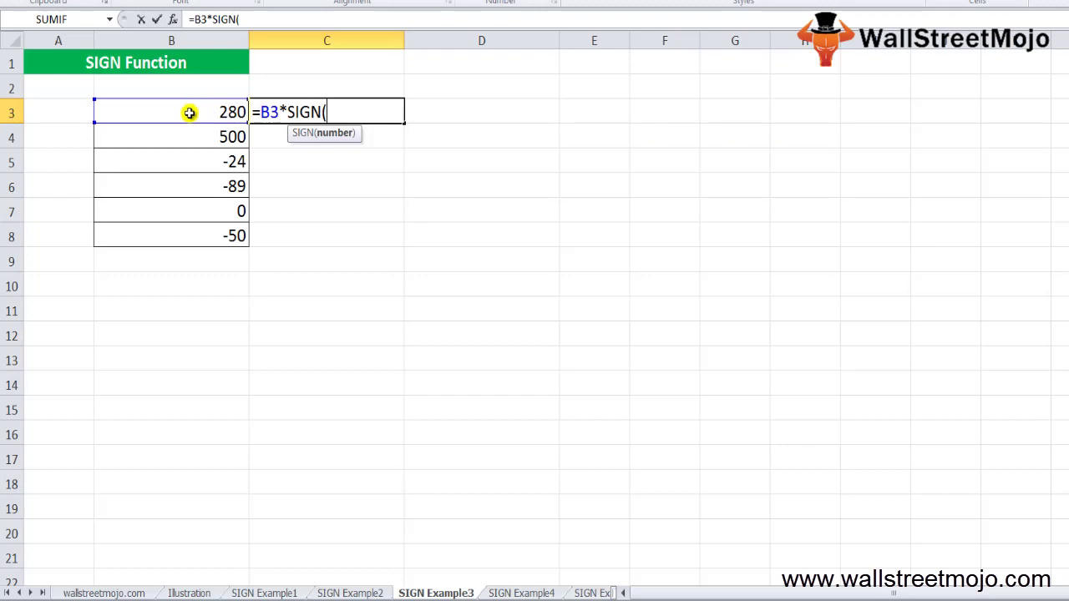
- Complete the formula in C3 of the SIGN Example3 sheet as =B3*SIGN(B3)
click(192, 112)
text())
key(Return)
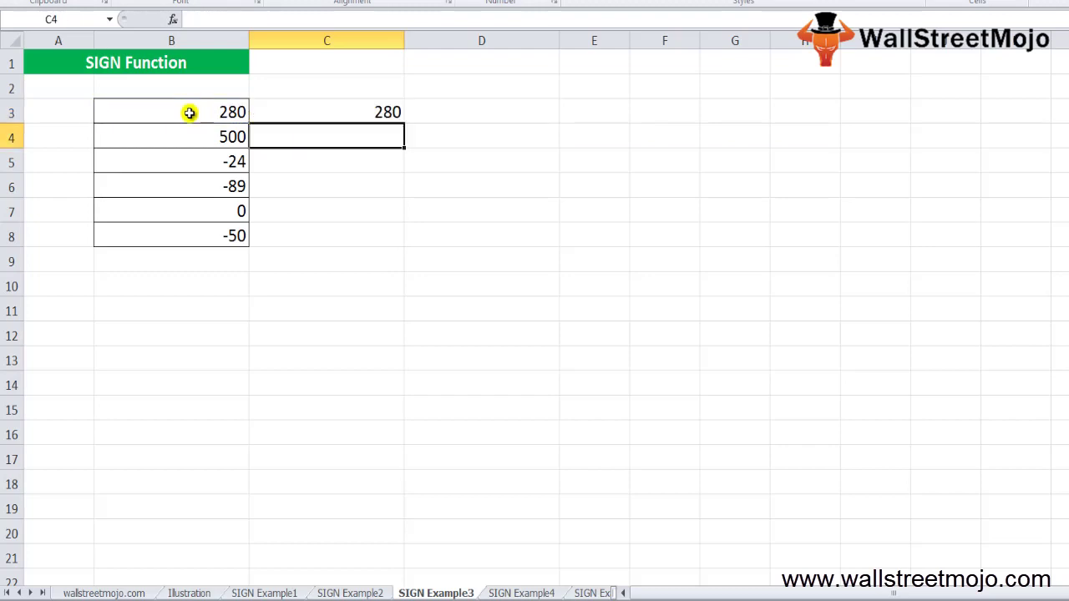
- Examine the formula in C3 and the number in B3 that it refers to
key(Up)
key(shift+Down)
key(shift+Down)
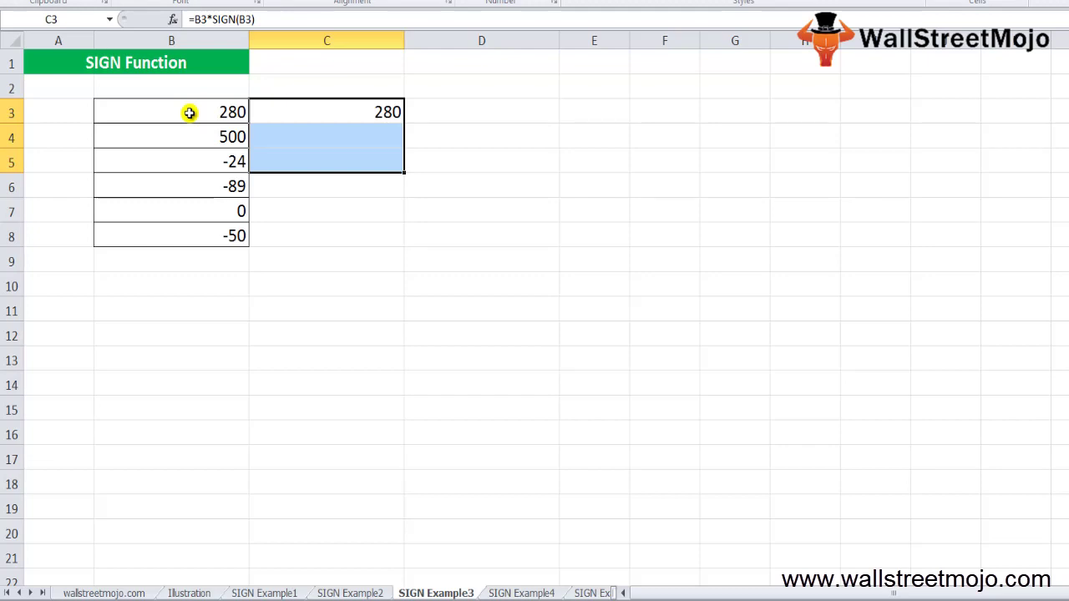
key(Down)
key(Up)
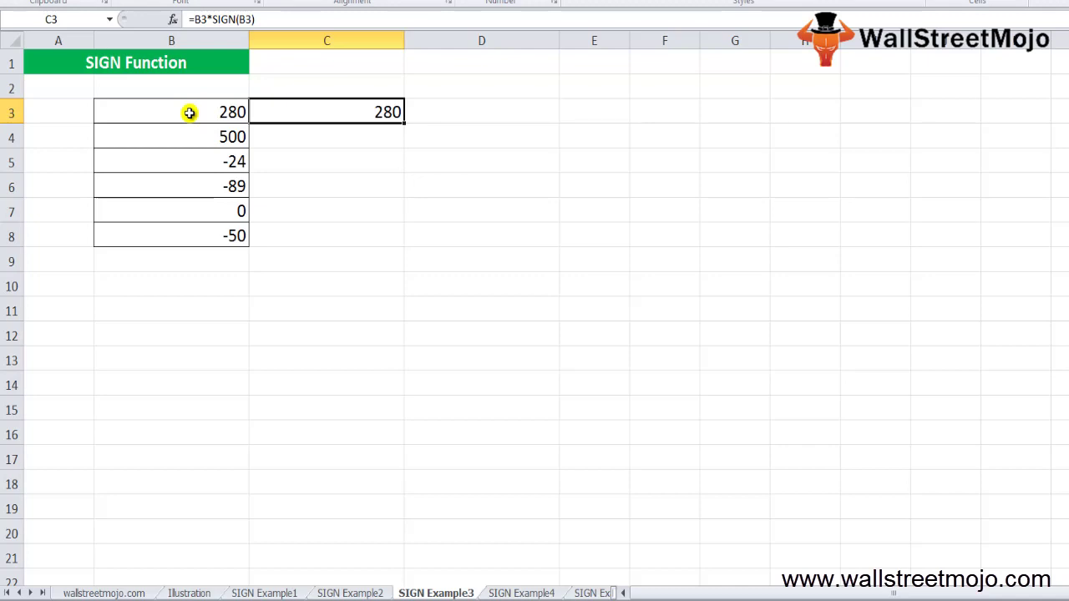
click(189, 113)
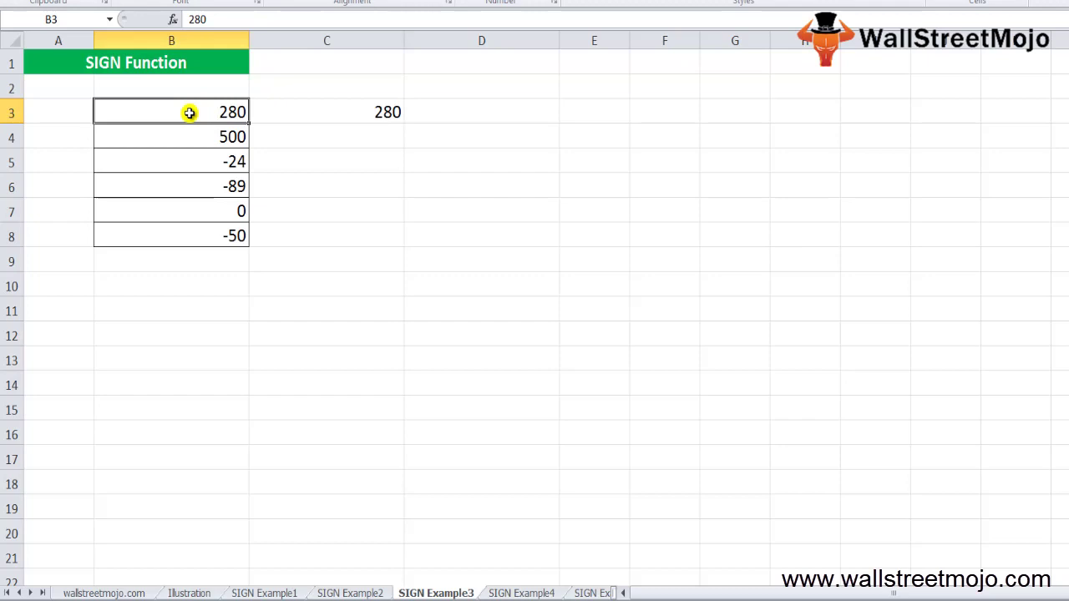
key(Right)
key(F2)
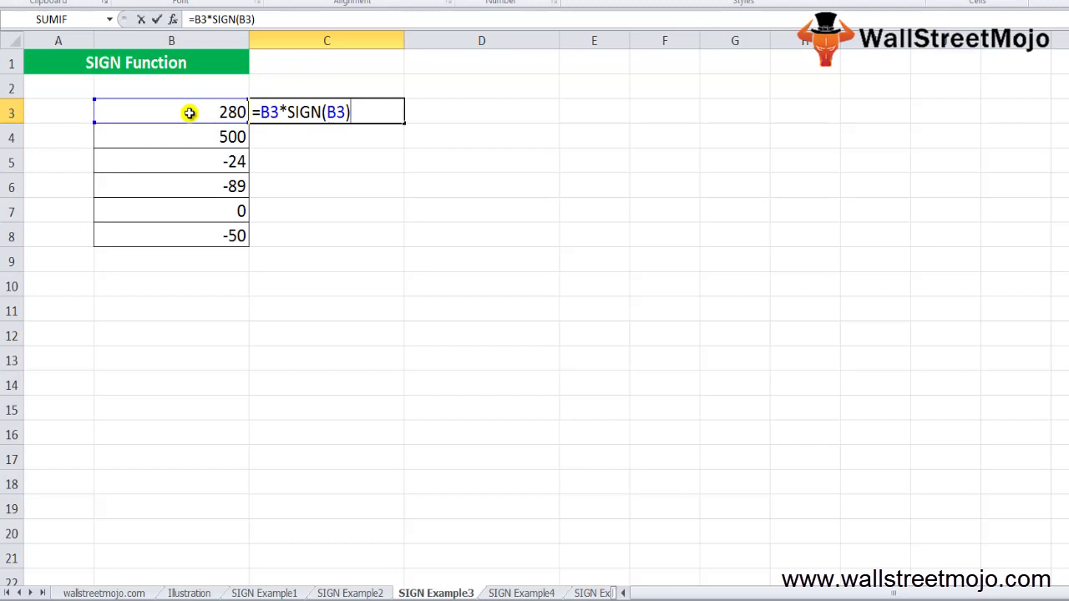
key(ctrl+Return)
- Fill the =B3*SIGN(B3) formula from C3 down through C8 for all listed numbers
key(shift+Down)
key(shift+Down)
key(shift+Down)
key(shift+Down)
key(shift+Down)
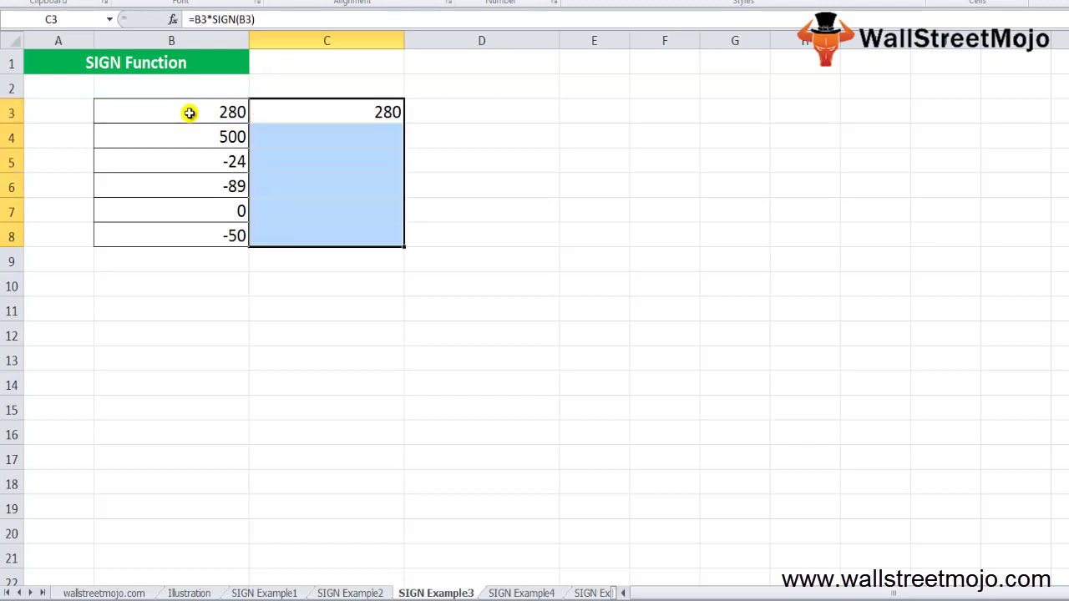
key(ctrl+d)
key(Down)
key(Down)
key(Down)
key(Down)
key(Down)
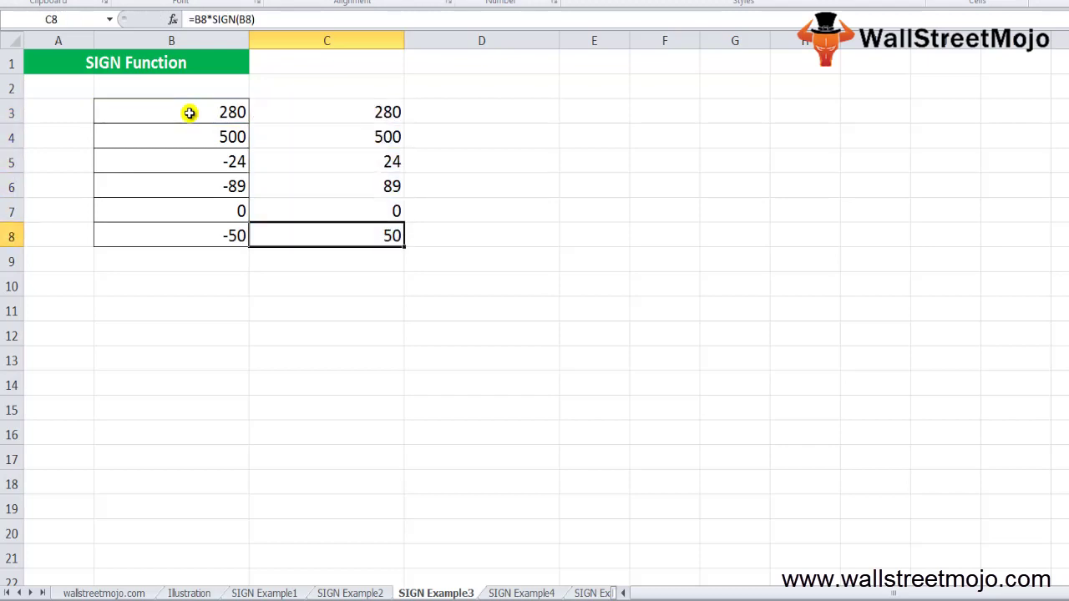
- Compare the results in column C with the original negative numbers in column B
key(Up)
key(Down)
key(Up)
key(Up)
key(Left)
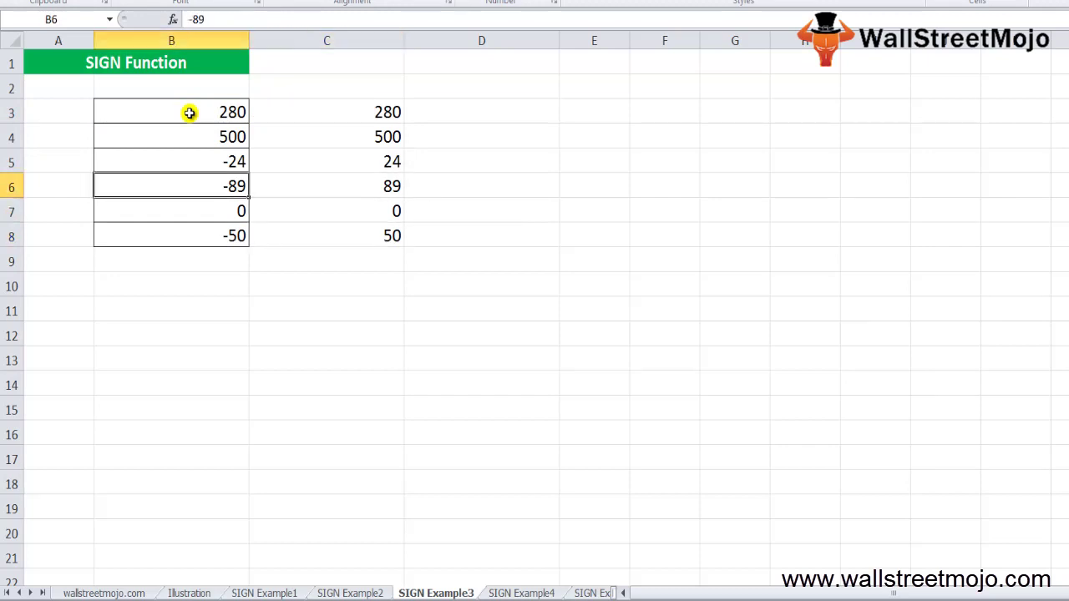
key(Right)
key(Up)
key(Left)
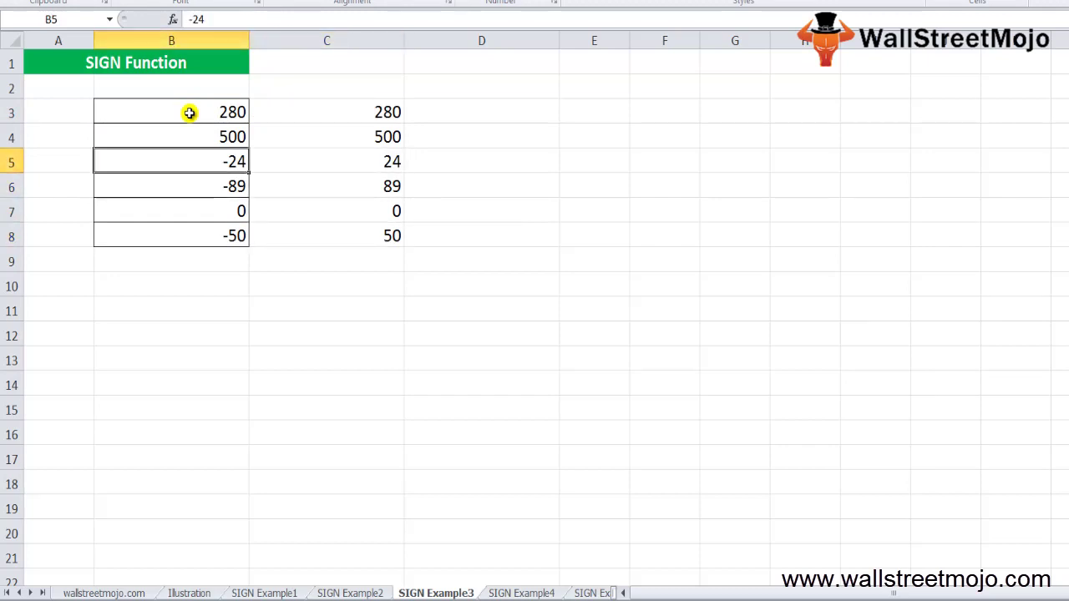
- Switch to the SIGN Example4 sheet and look over its table of dates and sales
key(ctrl+Page_Down)
key(Up)
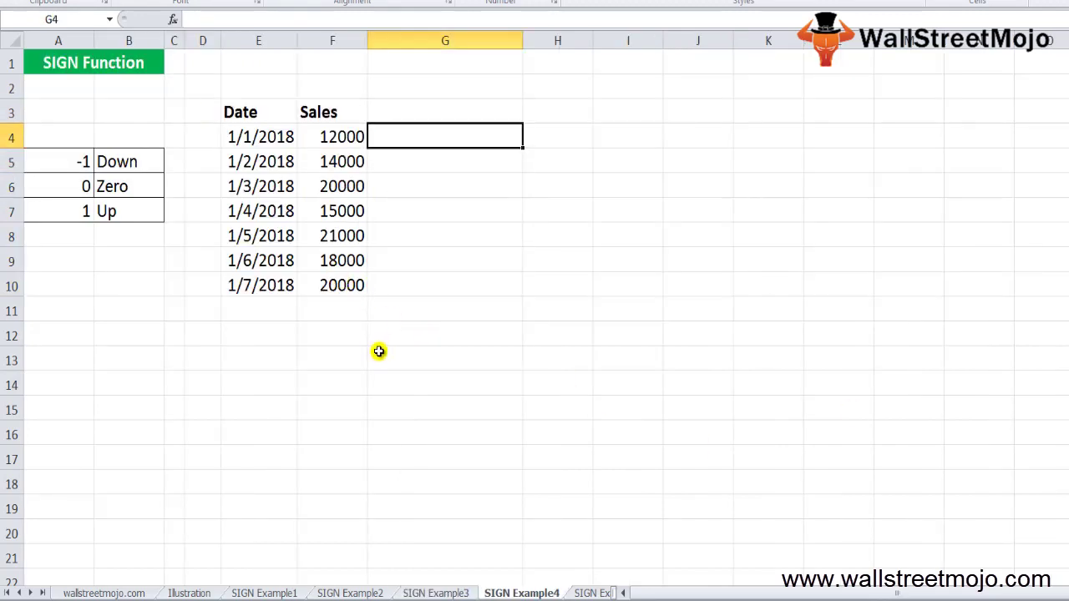
click(355, 304)
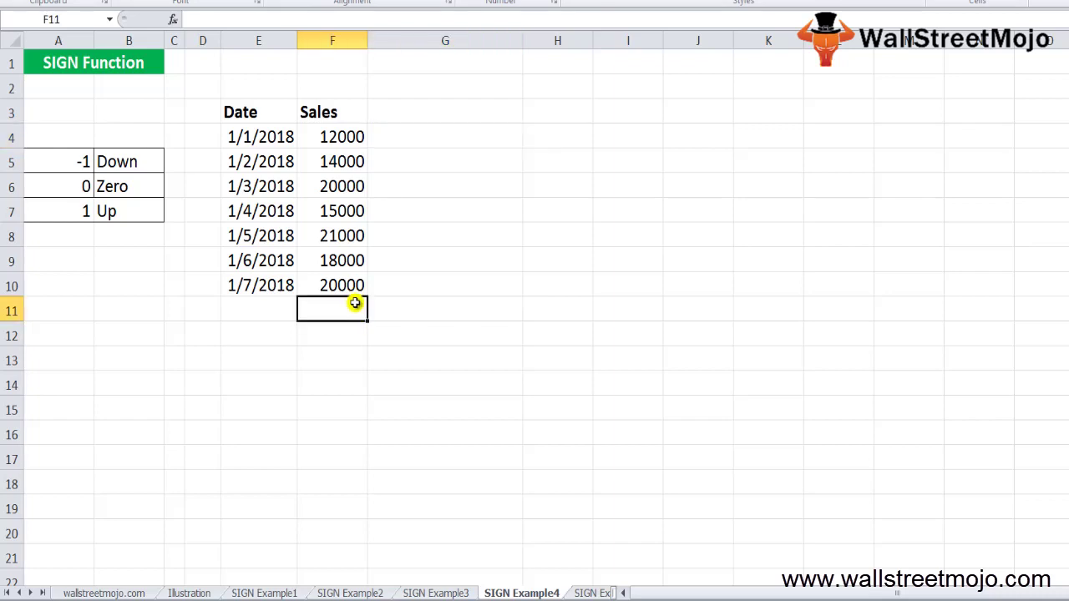
key(Up)
key(Left)
key(Up)
key(Up)
key(Right)
key(Up)
key(Up)
key(Up)
key(Up)
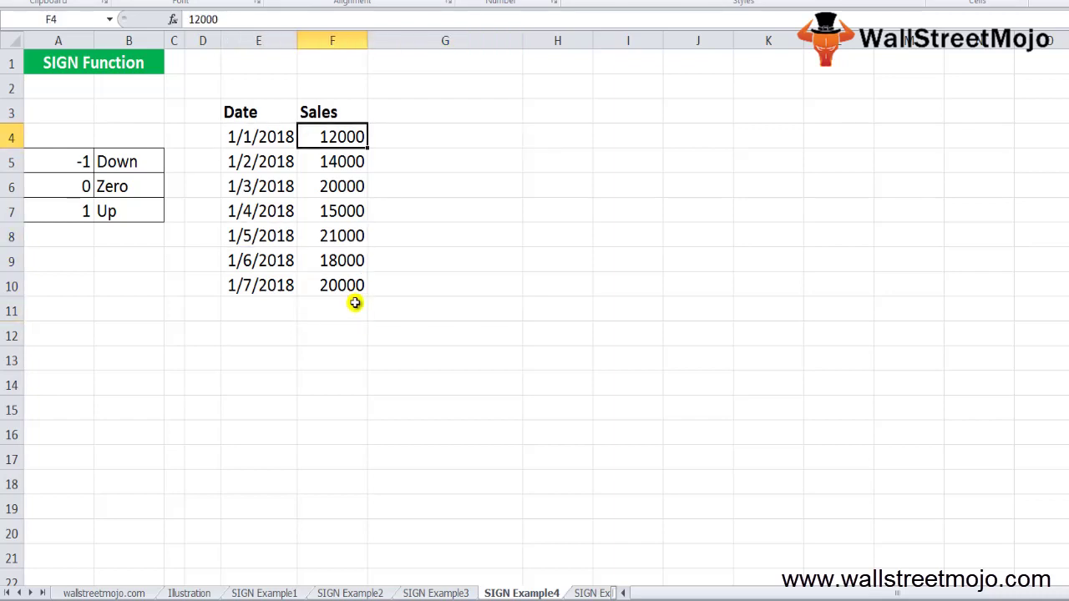
- Examine the daily sales figures in F4:F10 from the first date to the last
key(shift+Down)
key(shift+Down)
key(shift+Down)
key(shift+Down)
key(shift+Down)
key(shift+Down)
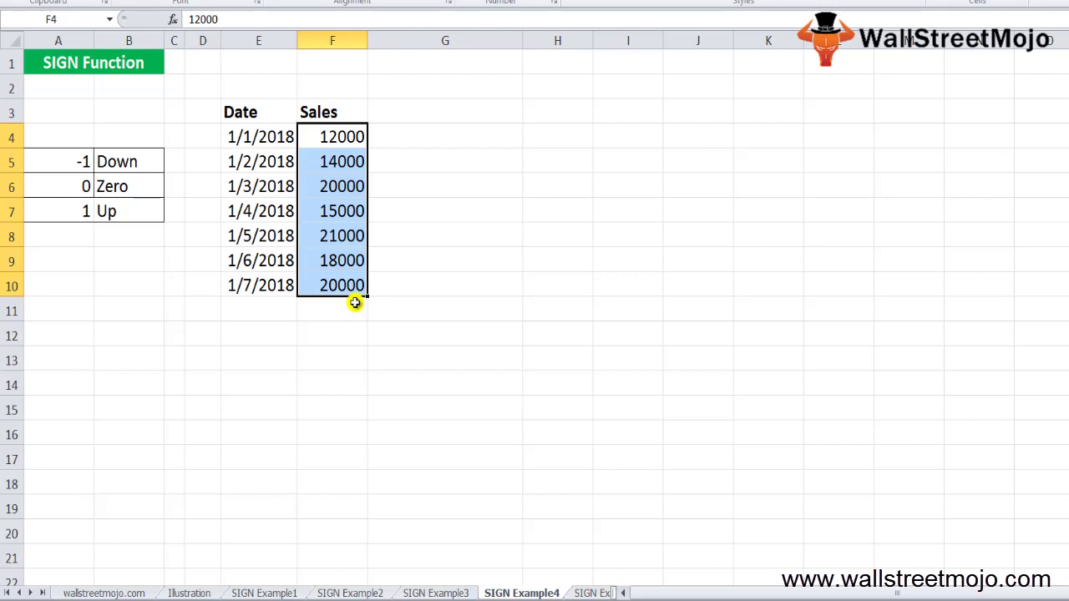
key(Down)
key(Down)
key(Down)
key(Down)
key(Down)
key(Down)
key(Down)
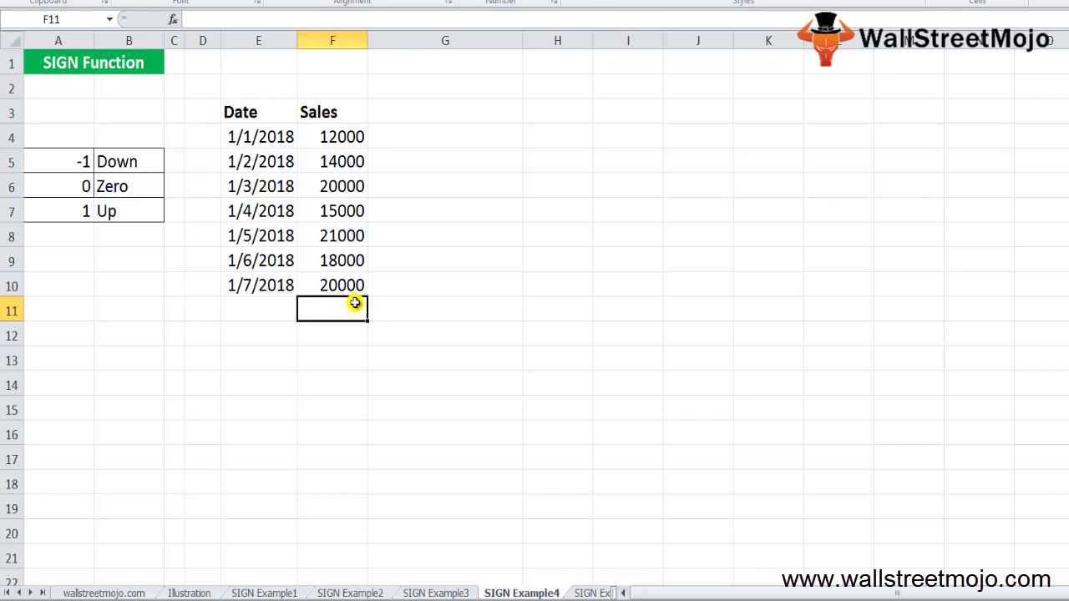
- Enter the incomplete formula =vl in F11 below the sales figures
text(=vl)
key(Up)
key(Up)
key(Up)
key(Up)
key(Up)
key(Up)
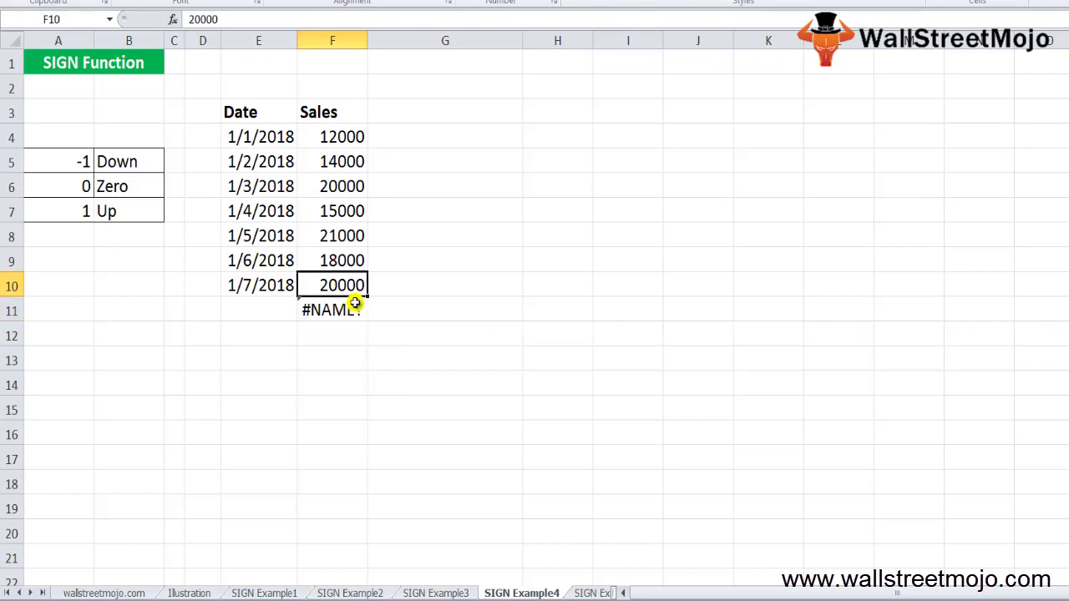
- Start a VLOOKUP formula in G4 with SIGN(F5-F4) as its lookup value
key(Up)
key(Right)
text(=vloo)
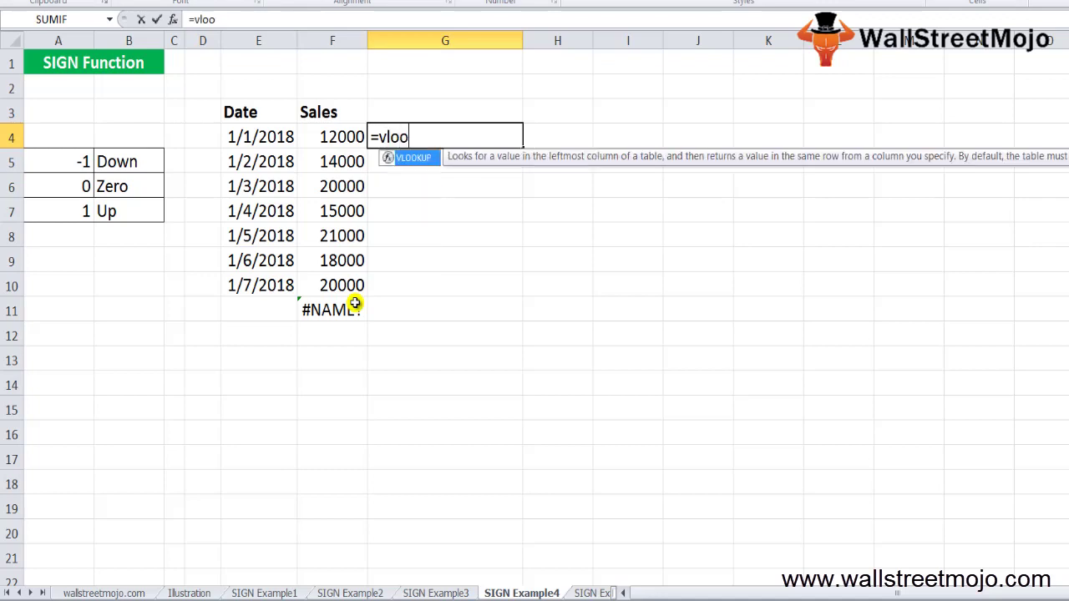
key(Tab)
key(Left)
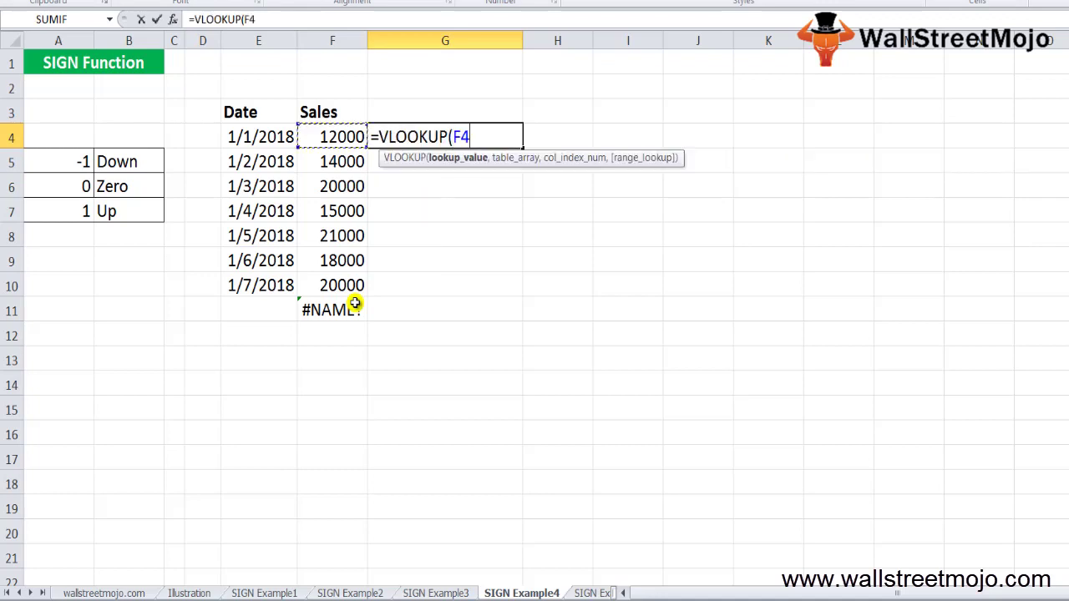
key(BackSpace)
key(BackSpace)
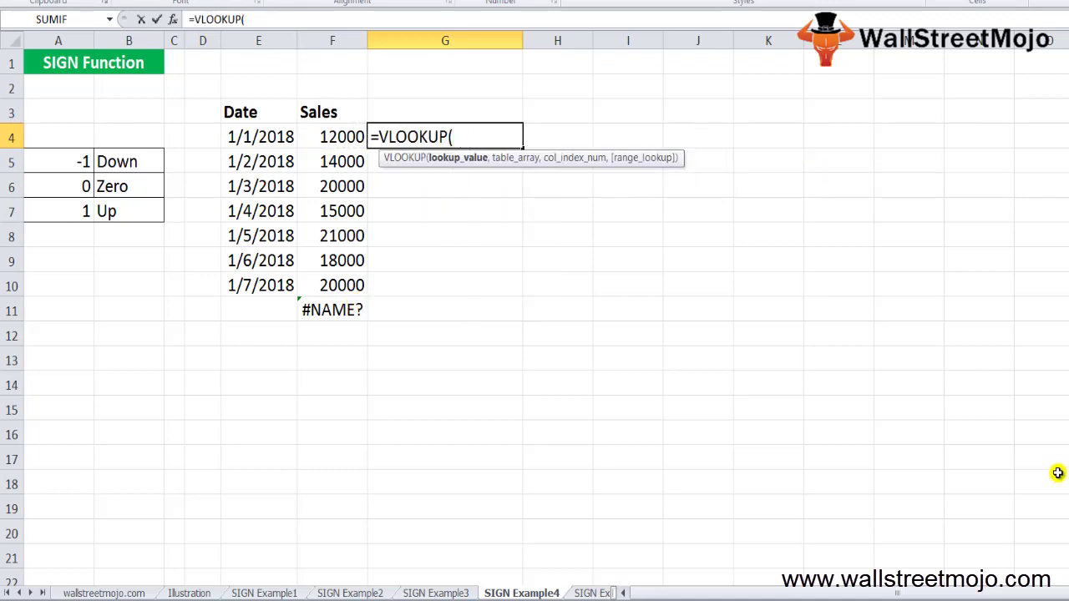
text(sign)
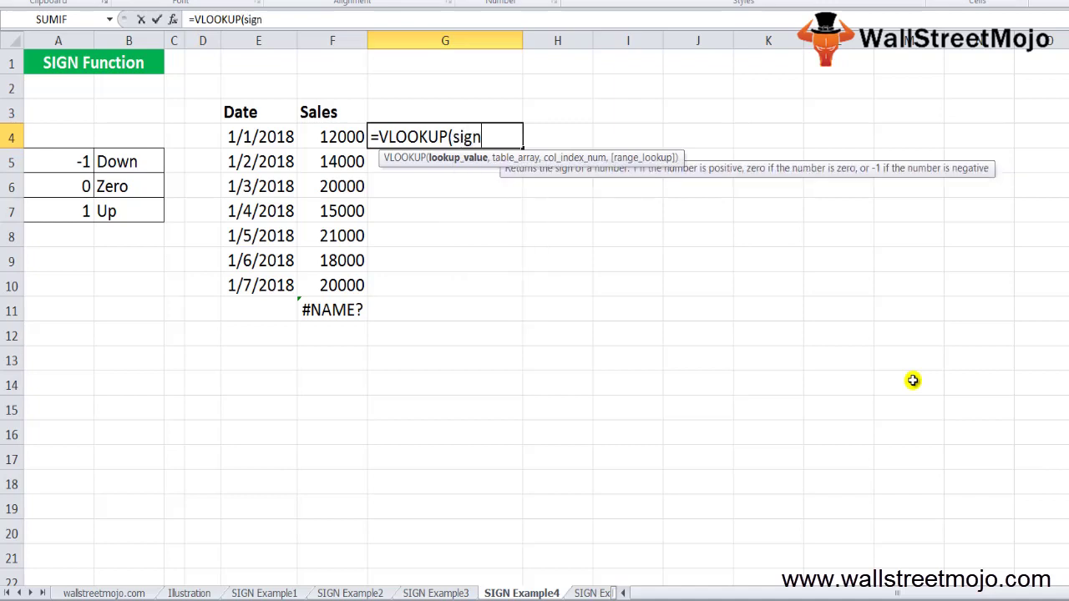
key(Tab)
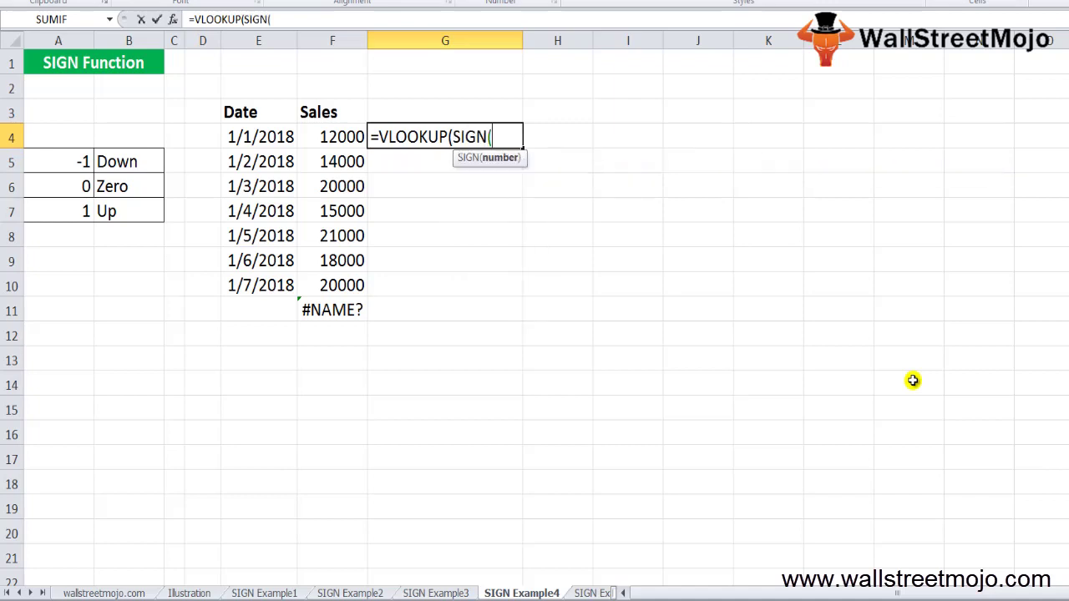
click(299, 139)
key(Down)
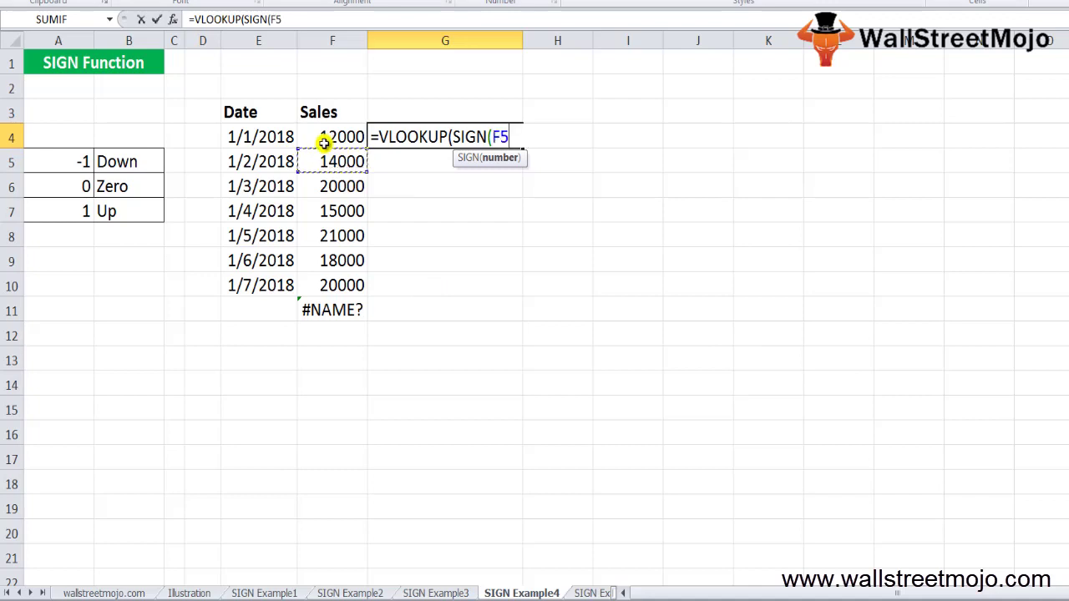
key(Up)
key(Down)
text(-)
click(340, 134)
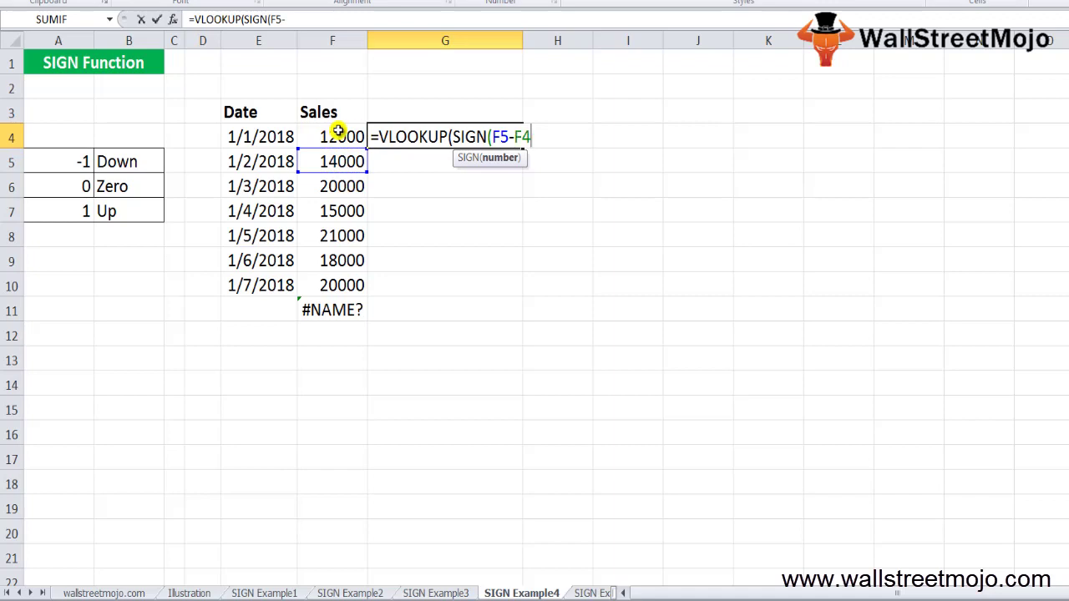
text())
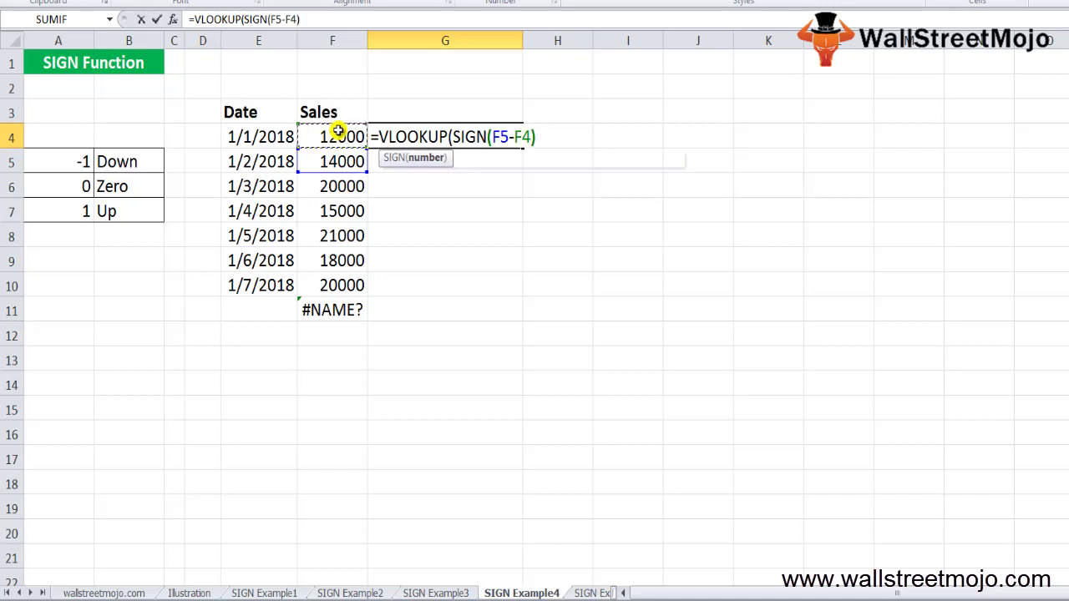
text(,)
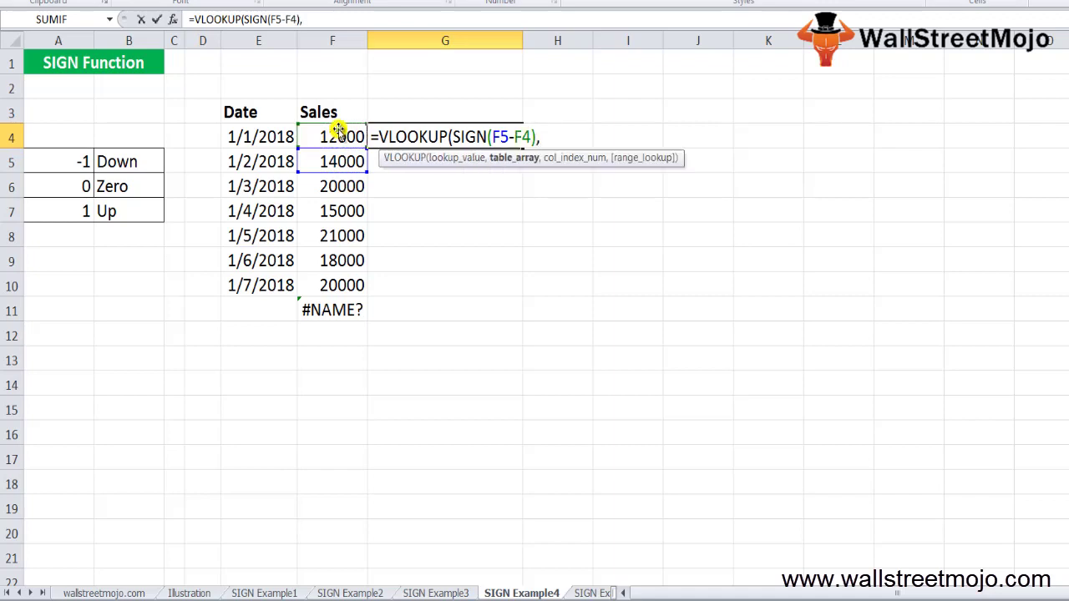
- Set A5:A7 as the table array of the VLOOKUP formula in G4
click(259, 137)
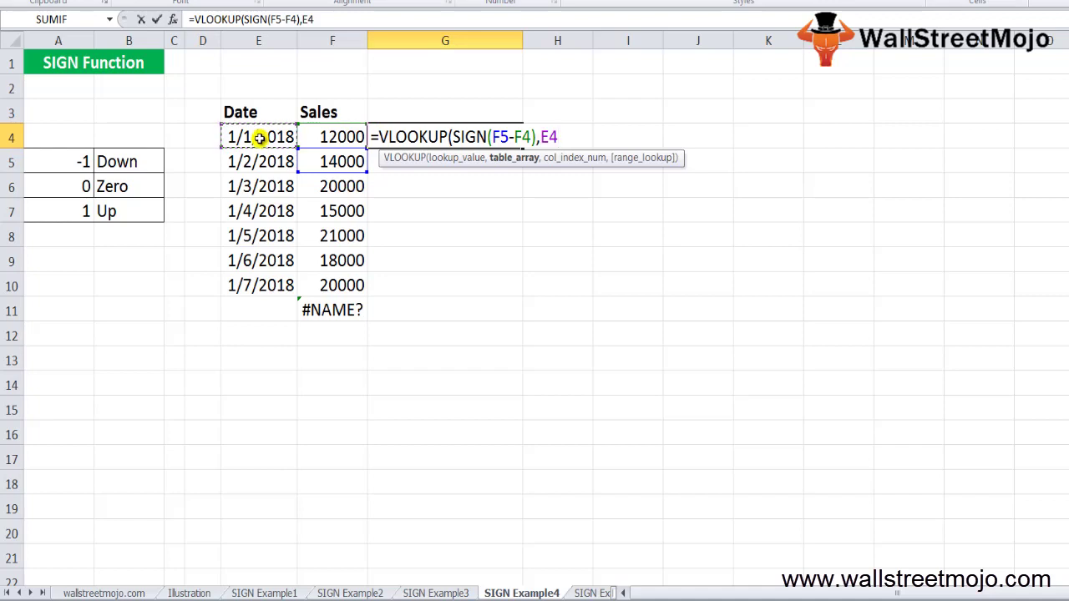
key(Left)
key(Left)
key(Left)
key(Left)
key(Down)
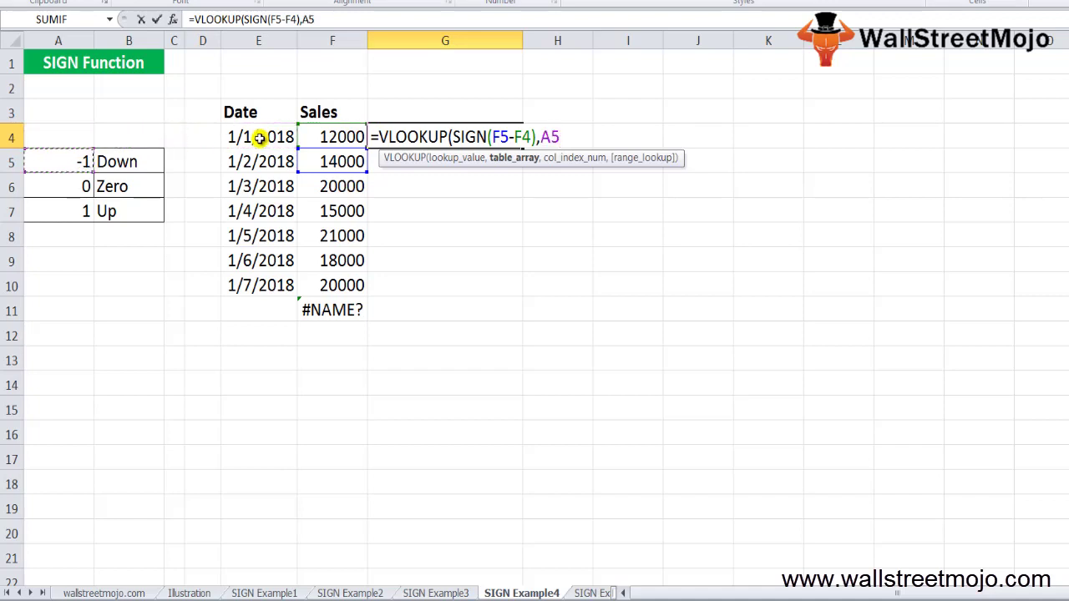
key(shift+Down)
key(shift+Down)
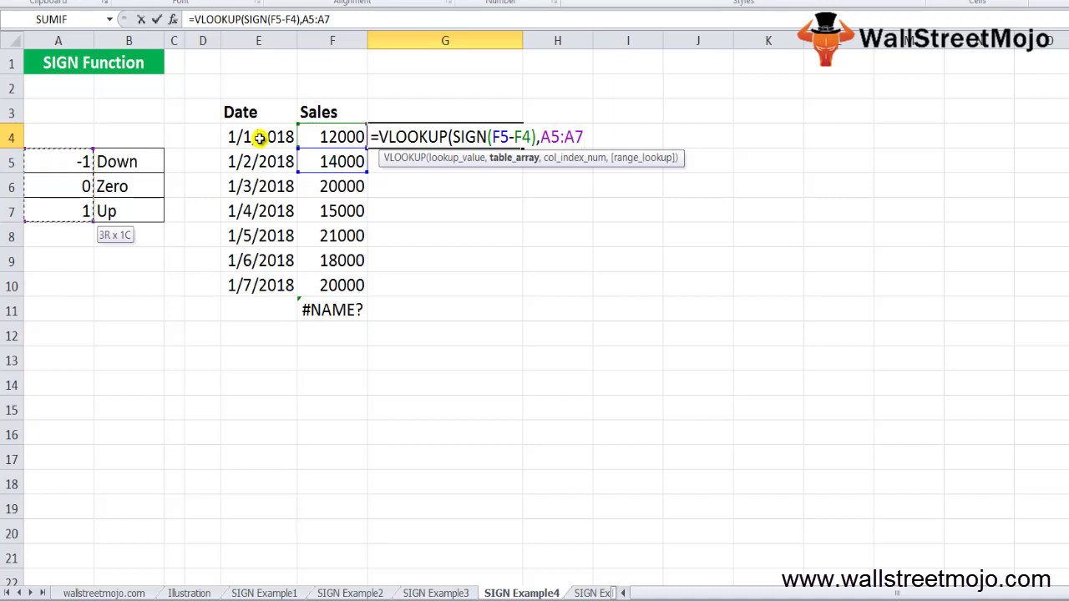
text(,)
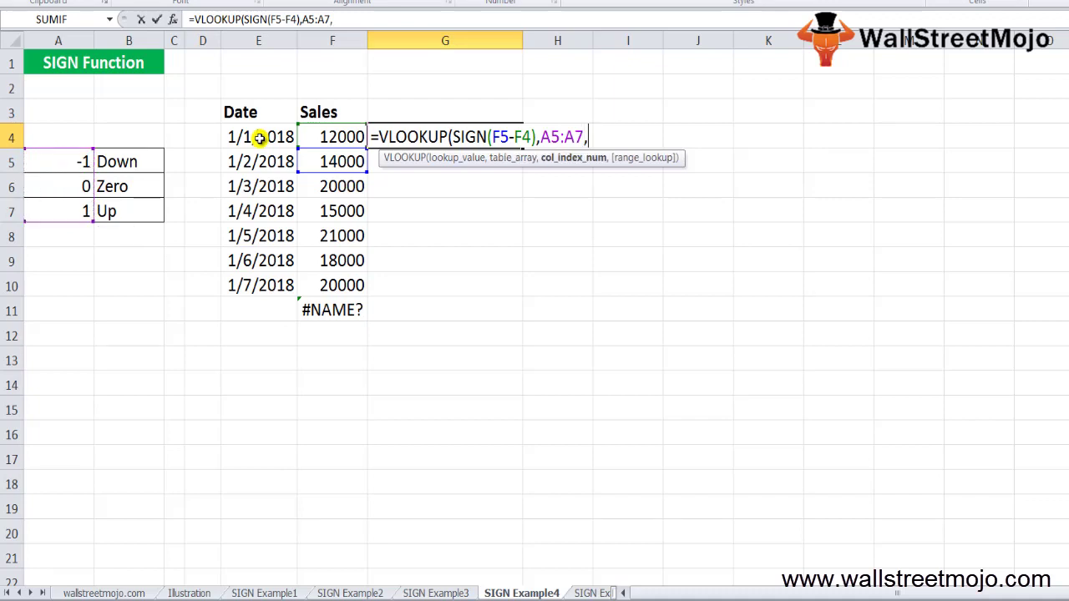
- Complete the G4 formula as =VLOOKUP(SIGN(F5-F4),A5:A7,2,FALSE), with column index 2 and an exact match
text(2)
key(Return)
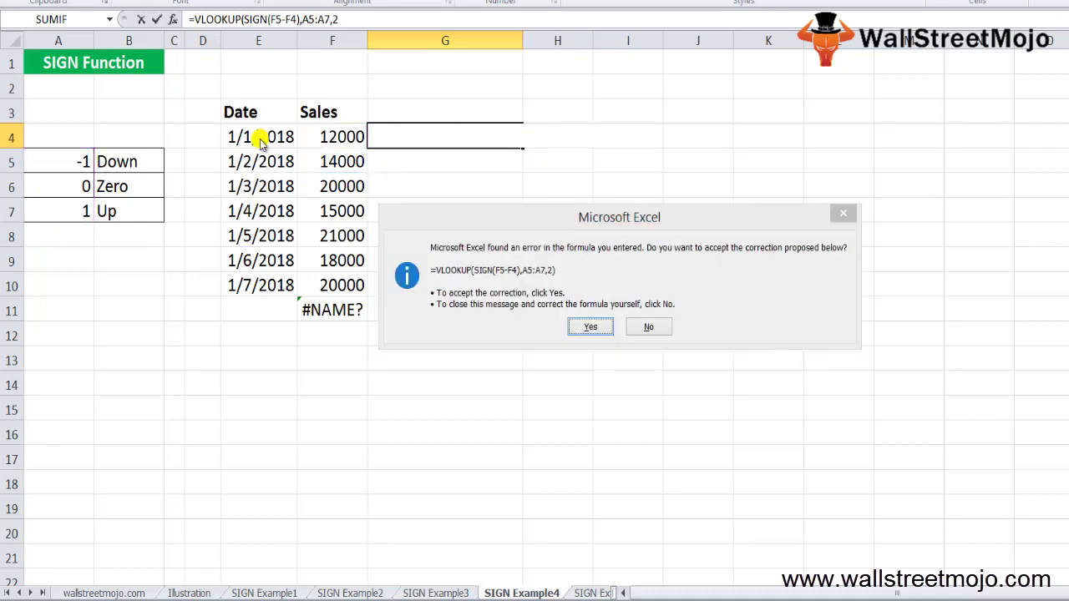
key(n)
key(Return)
text(,)
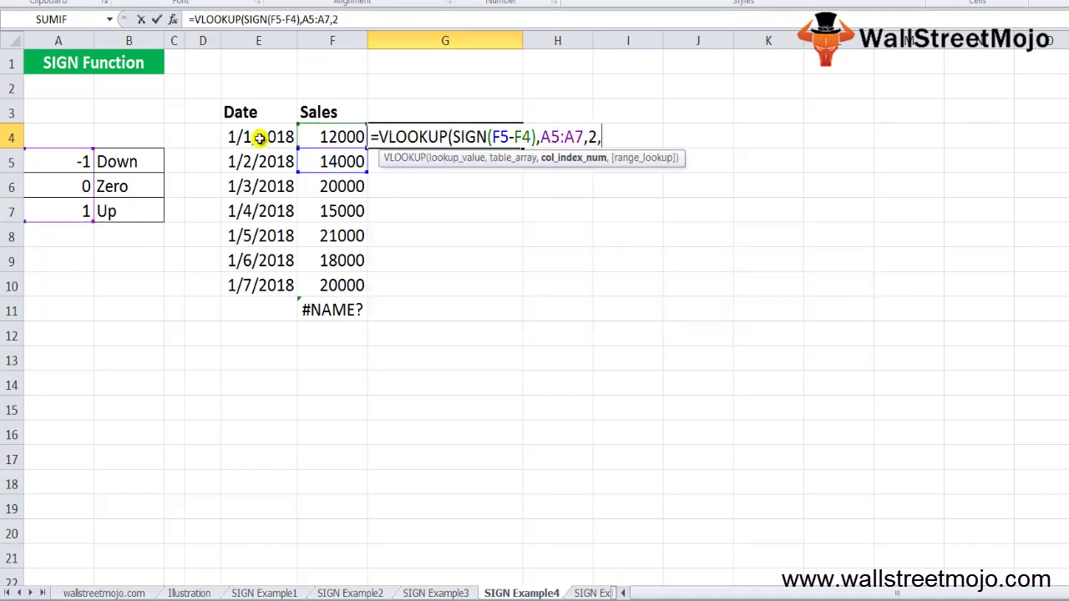
key(Down)
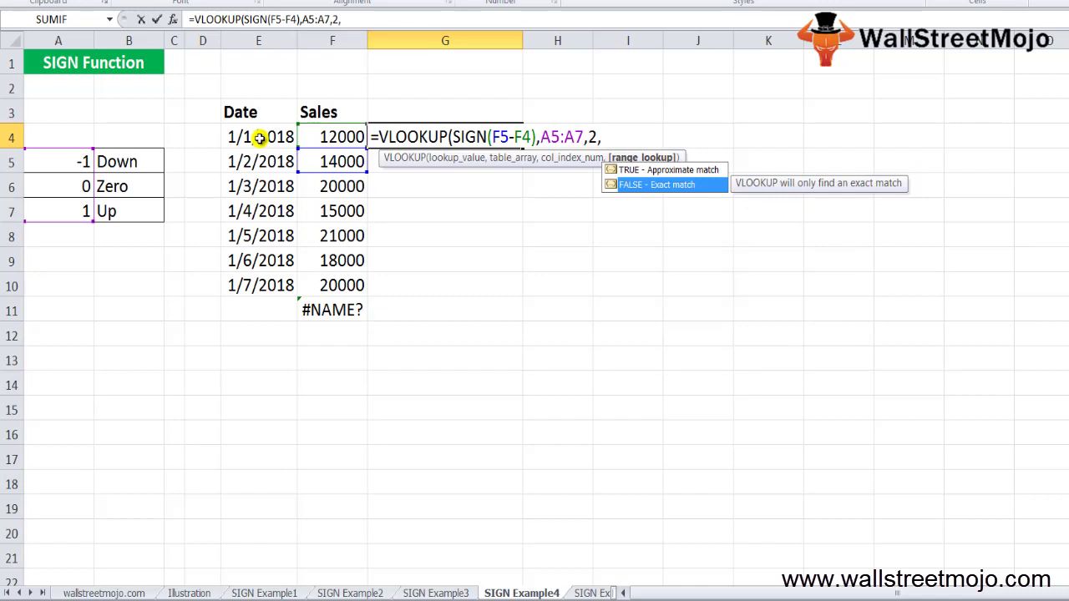
key(Tab)
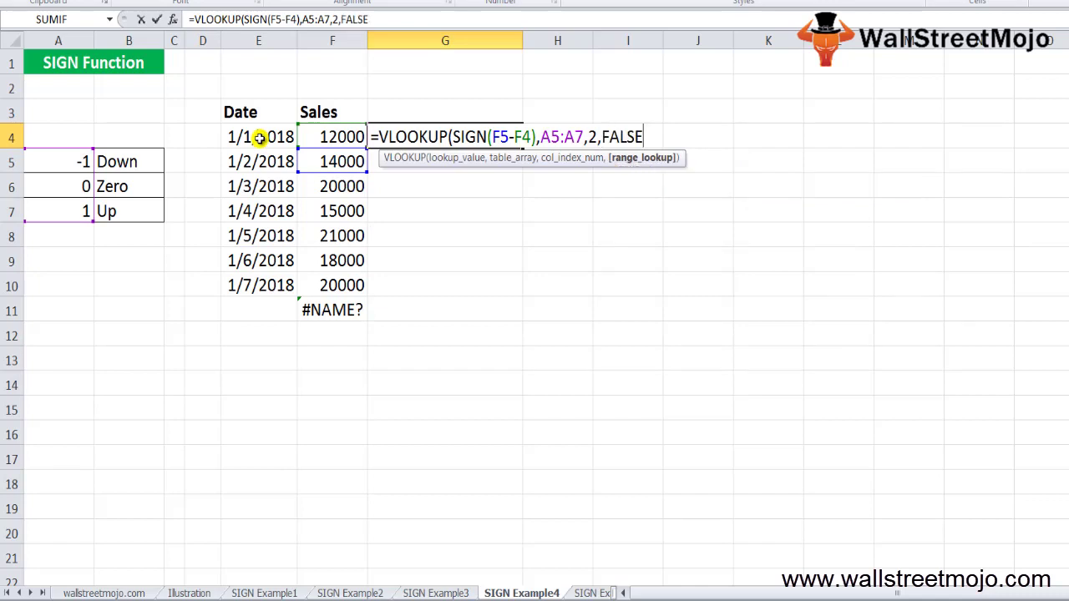
text())
key(Return)
- Check the VLOOKUP formula in G4 against the sales figures and the sign lookup table in A5:B7
key(Up)
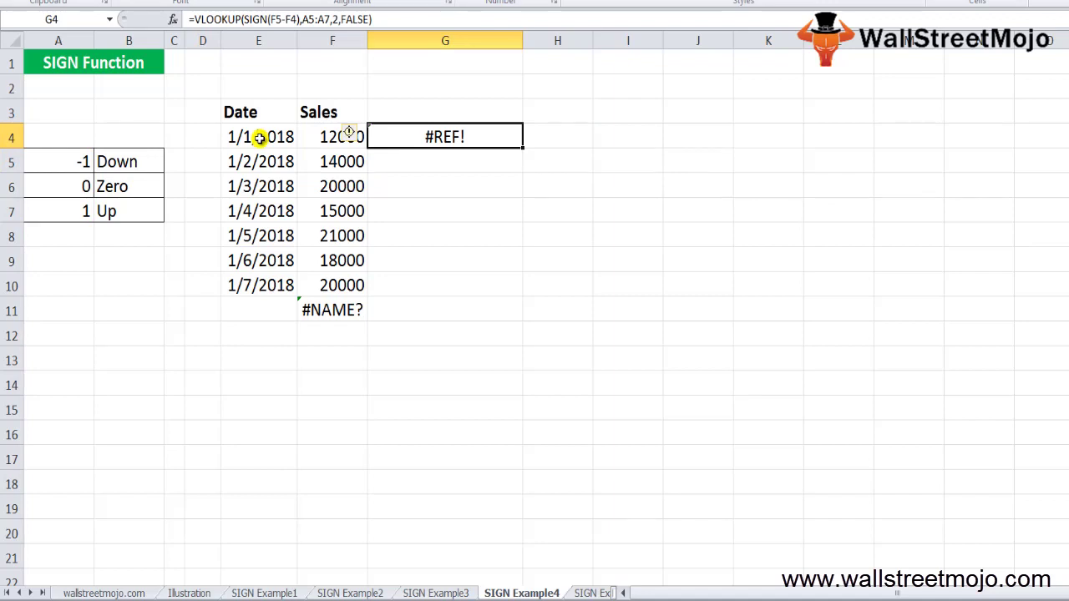
key(Left)
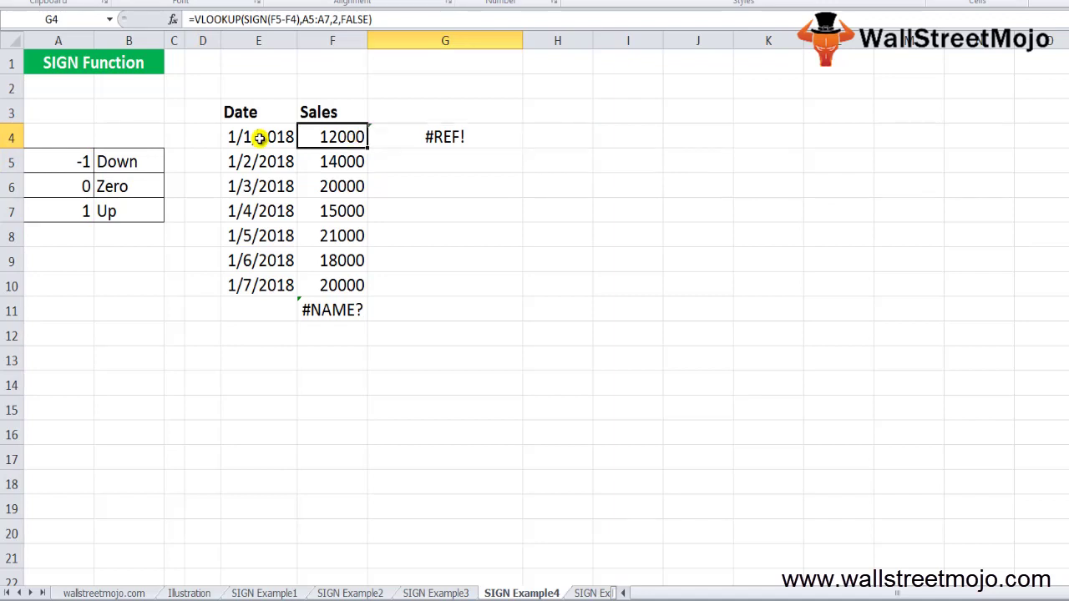
key(Left)
key(Left)
key(Down)
key(Left)
key(Left)
key(Left)
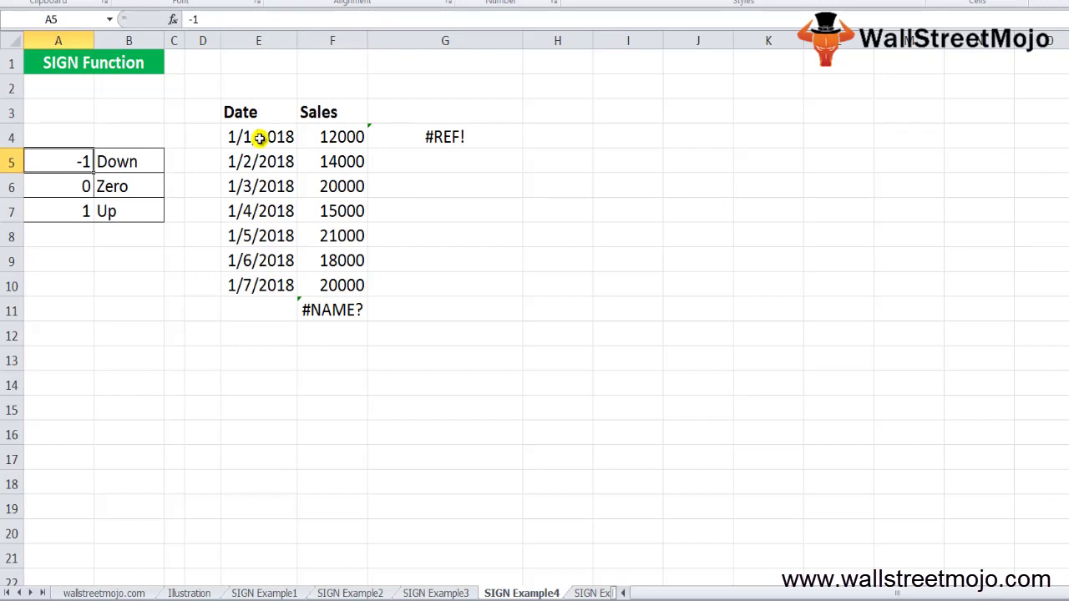
key(Right)
key(Left)
key(Right)
key(Right)
key(Right)
key(Right)
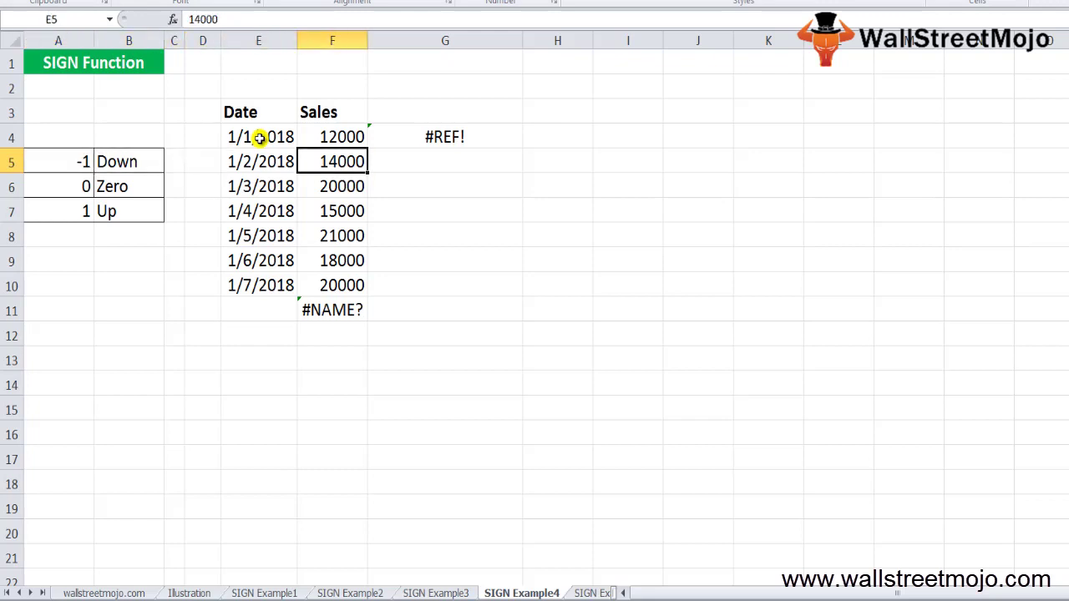
- Fill the VLOOKUP formula from G4 down through G10 for all listed dates
key(Up)
key(Right)
key(shift+Down)
key(shift+Down)
key(shift+Down)
key(shift+Down)
key(shift+Down)
key(shift+Down)
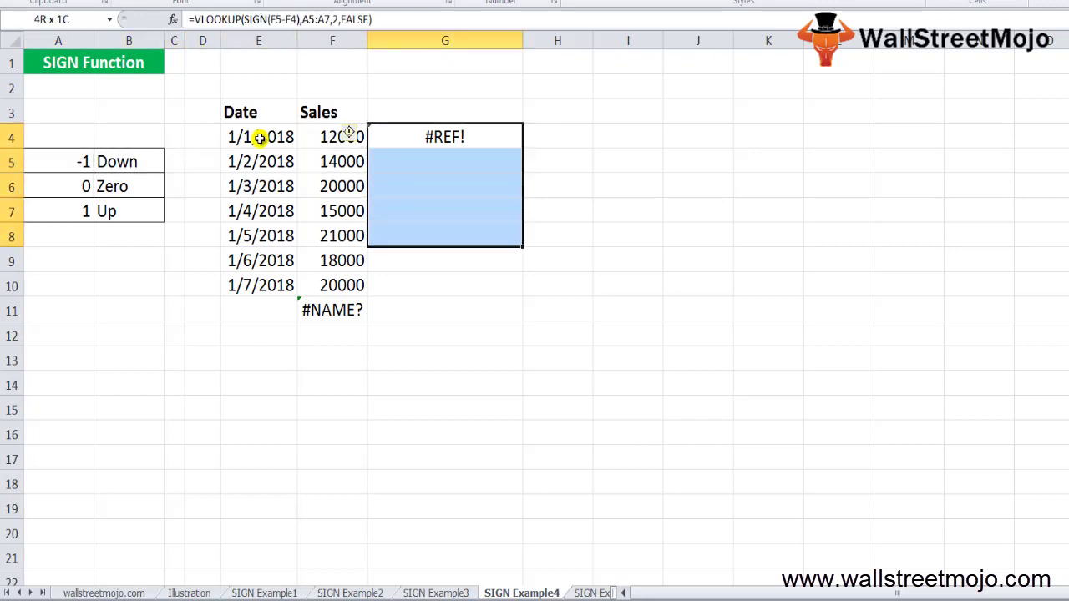
text(d)
key(Escape)
key(ctrl+d)
- Clear the VLOOKUP formulas from G4:G10
key(Down)
key(Down)
key(Down)
key(Down)
key(Down)
key(Down)
key(shift+Up)
key(shift+Up)
key(shift+Up)
key(shift+Up)
key(shift+Up)
key(shift+Up)
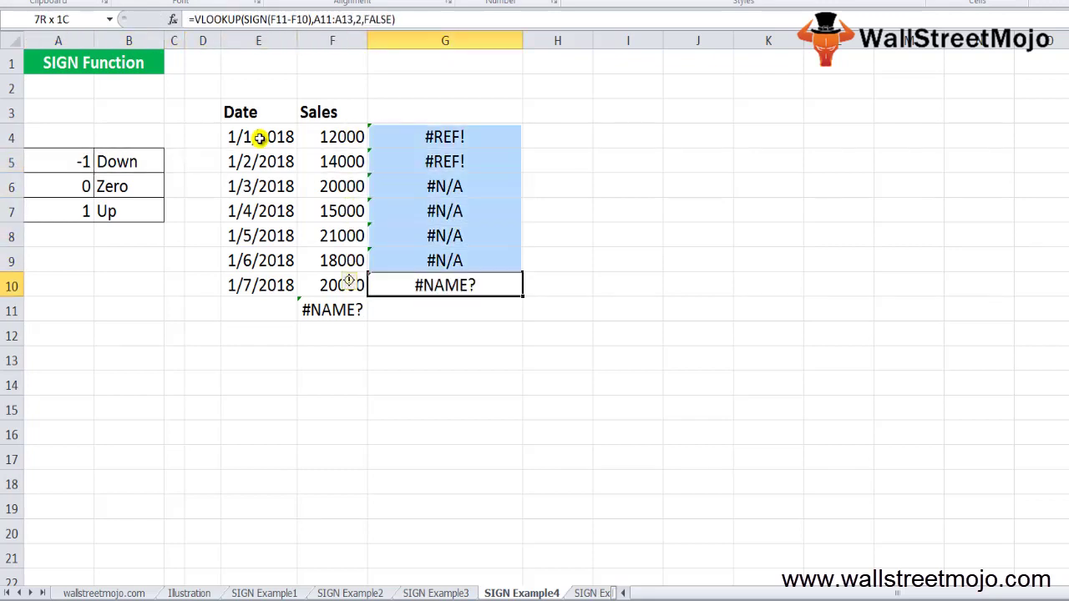
key(Delete)
key(Up)
key(Up)
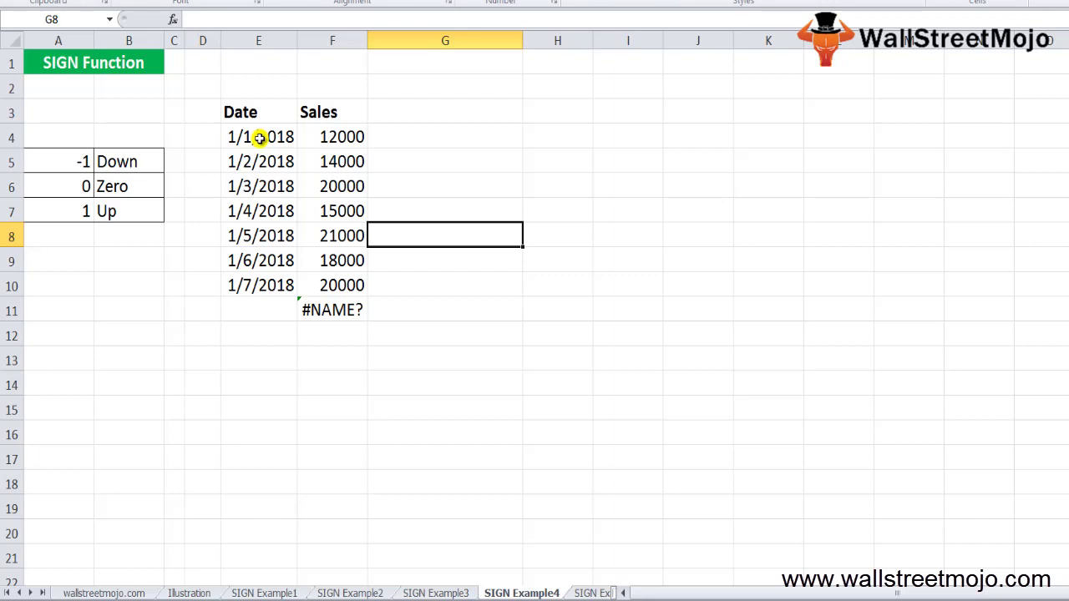
- Enter the heading "Sign funtion" in G31, in the empty area below the sales table
key(Page_Down)
click(449, 276)
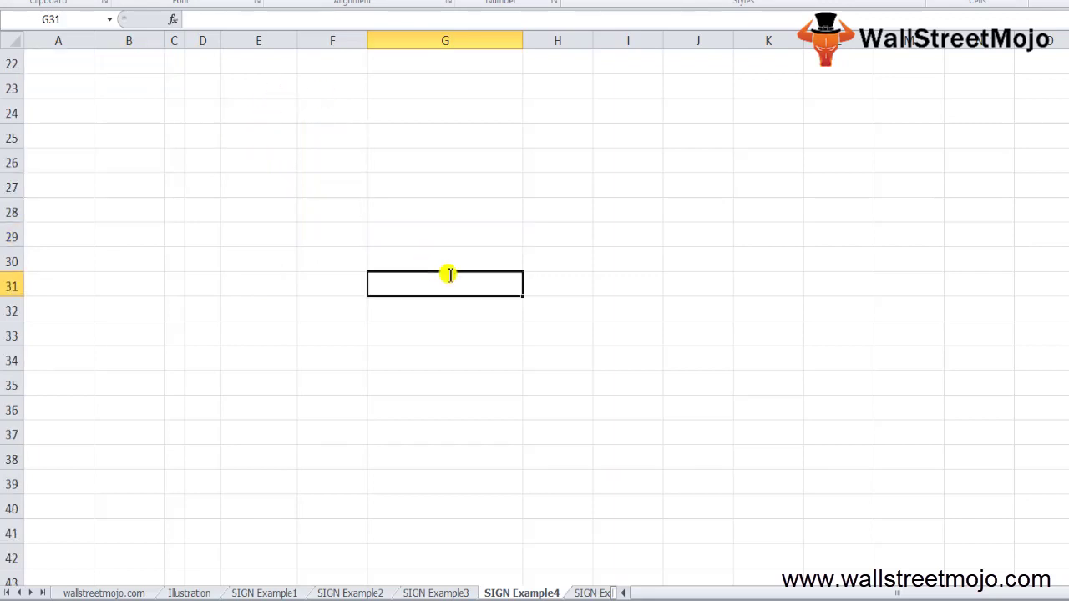
text(Sign fu)
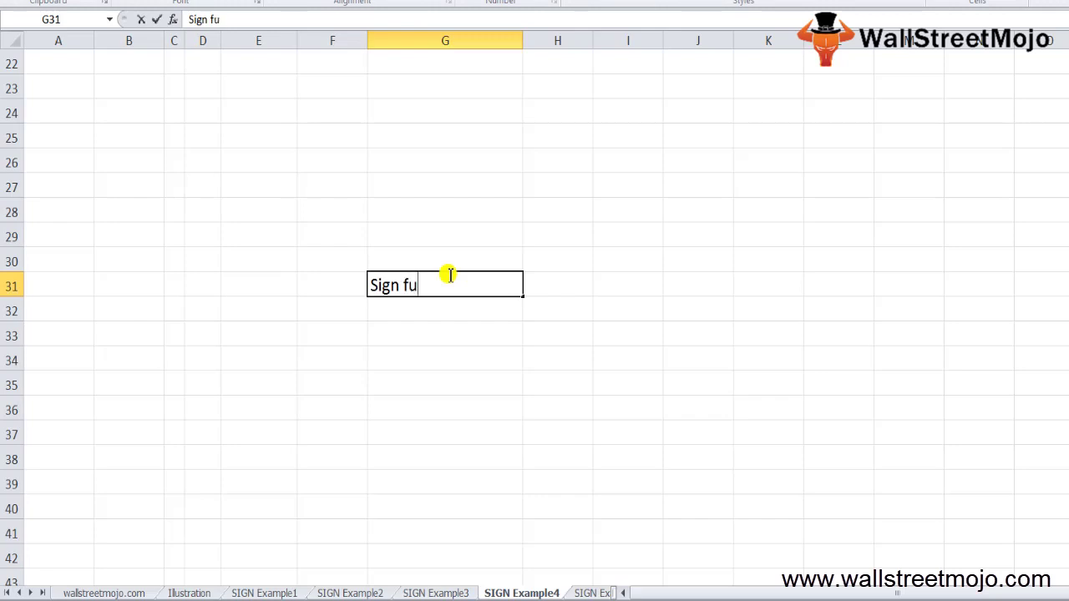
text(ntion)
key(Return)
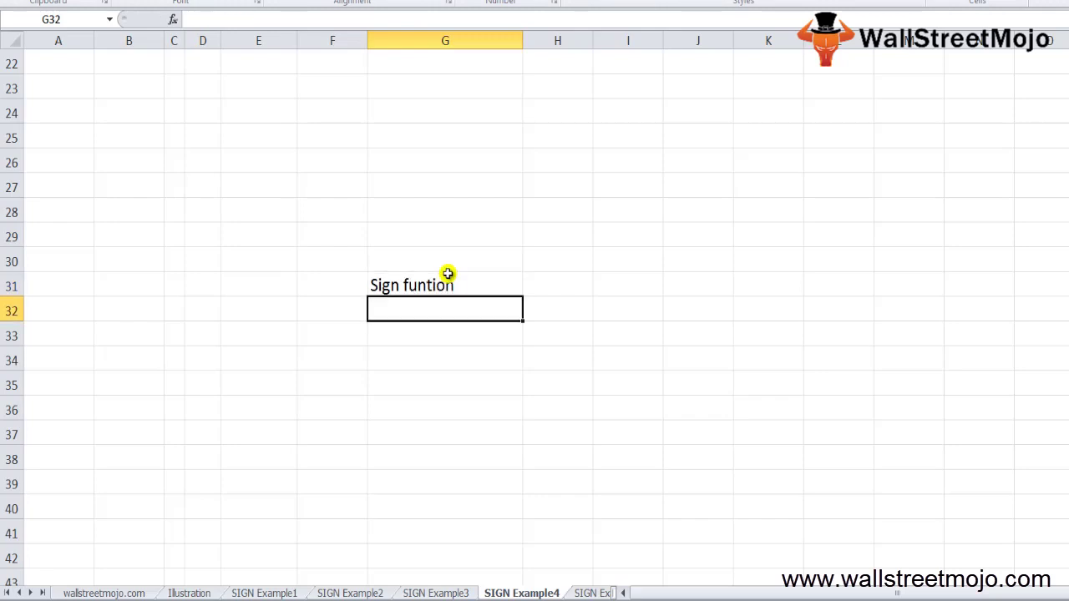
- Enter the first note, "1. The sign of the given input number", in G32 under the heading
text(1. )
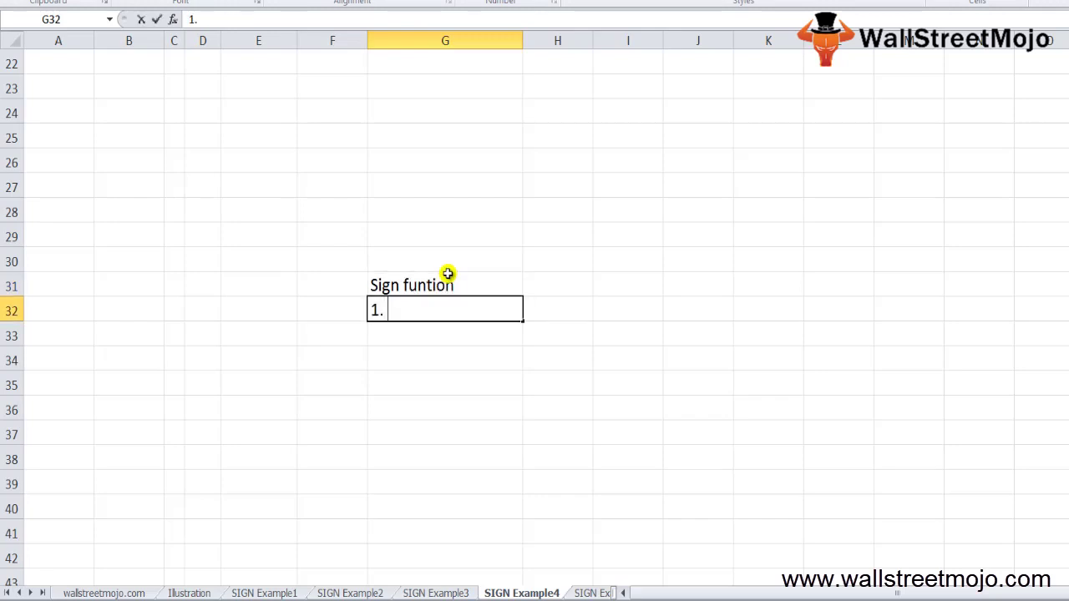
text(The sign)
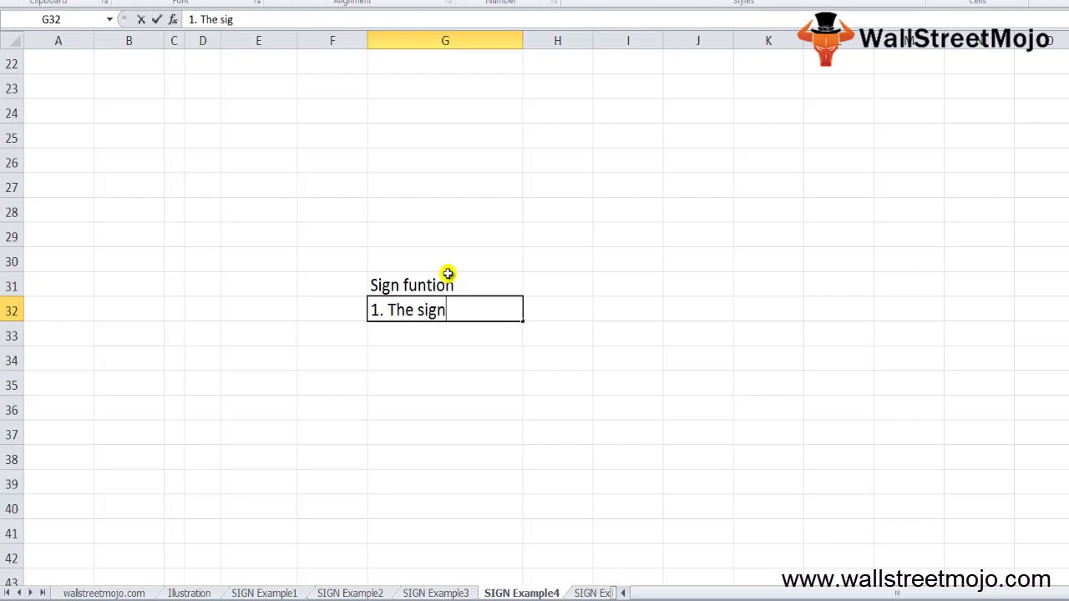
text( of the giv)
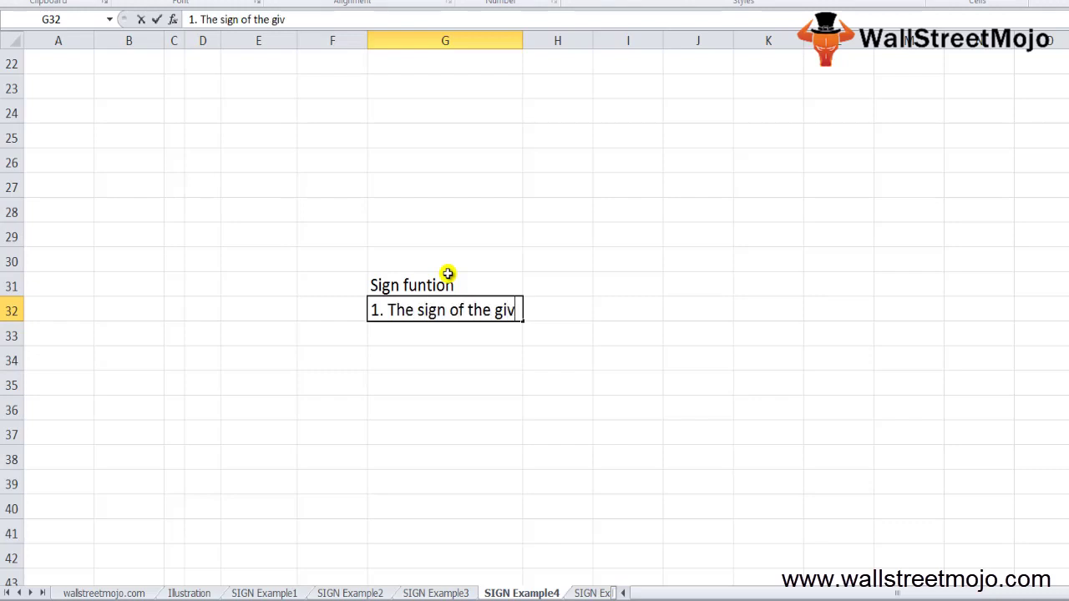
text(en numner)
key(BackSpace)
key(BackSpace)
key(BackSpace)
key(BackSpace)
key(BackSpace)
key(BackSpace)
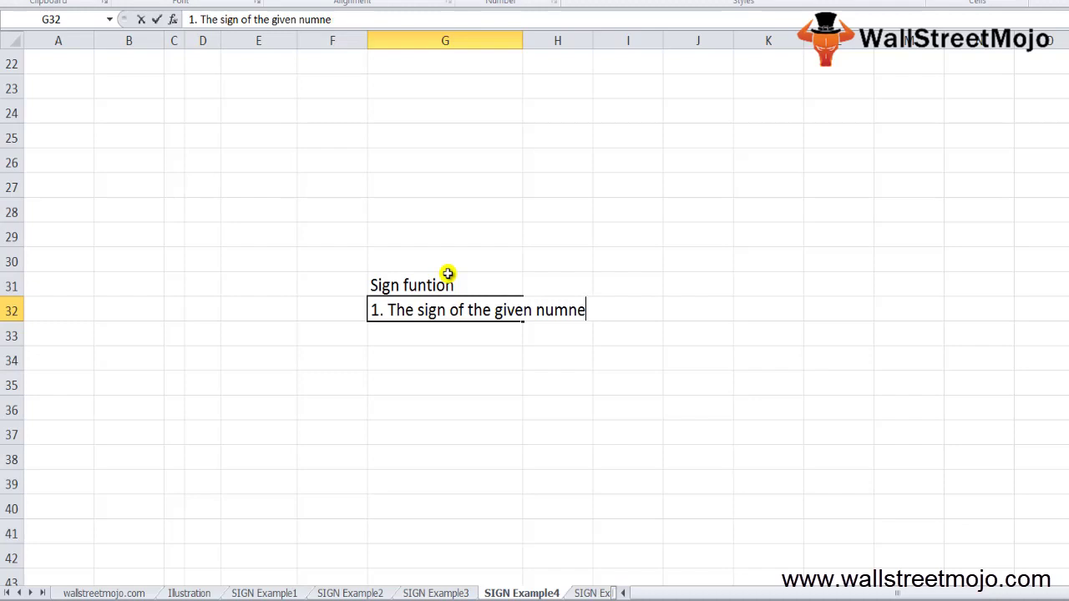
text(input number)
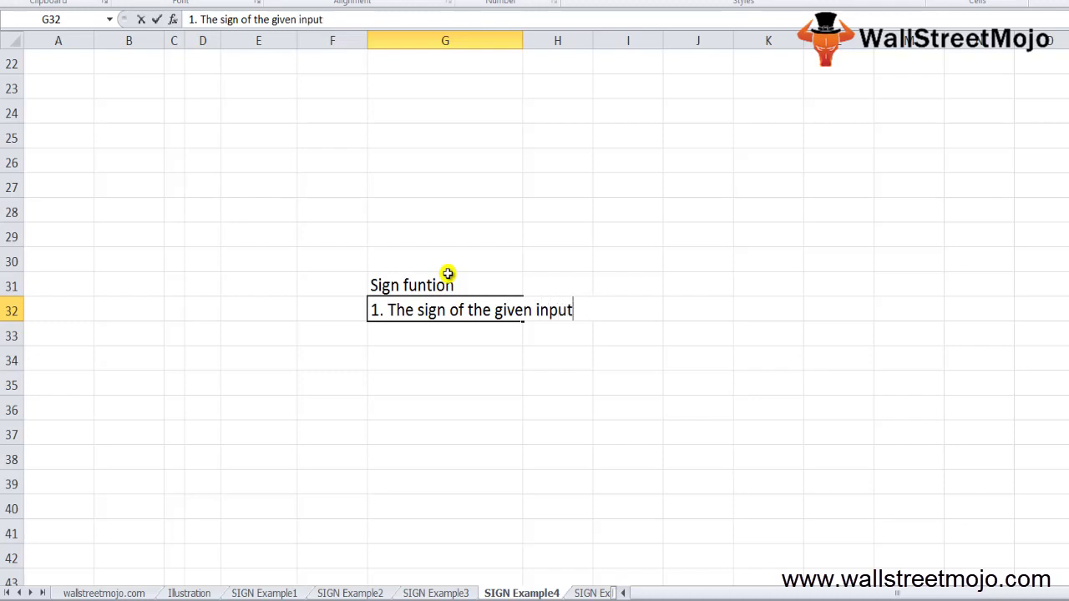
key(Return)
- Enter the second note, "2. Input only a numer cell refrecnes or a output", in G34, leaving a blank row above it
key(Return)
text(2.)
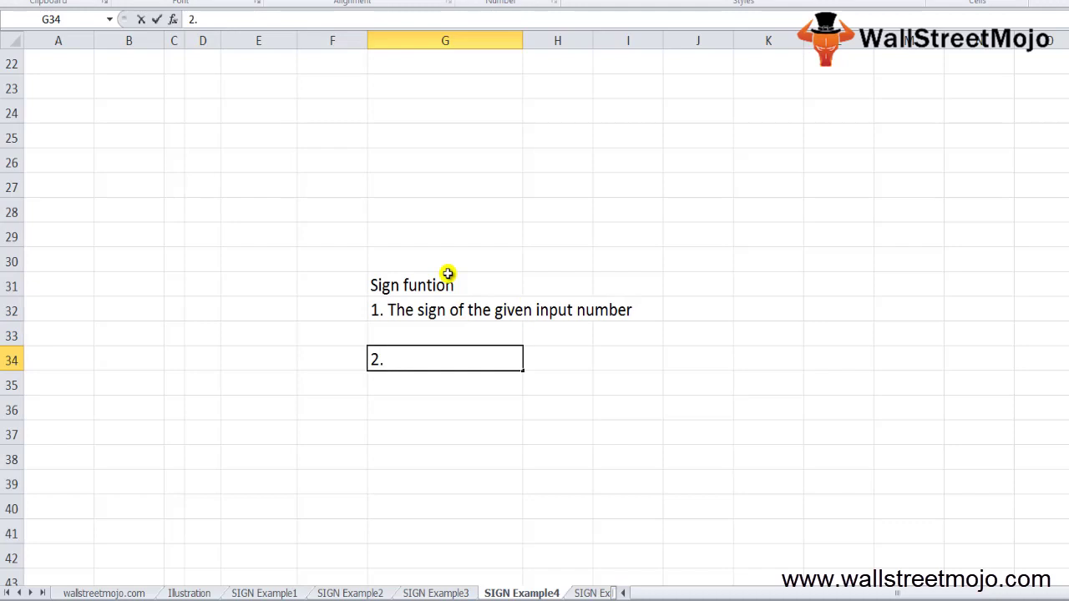
text( Input o)
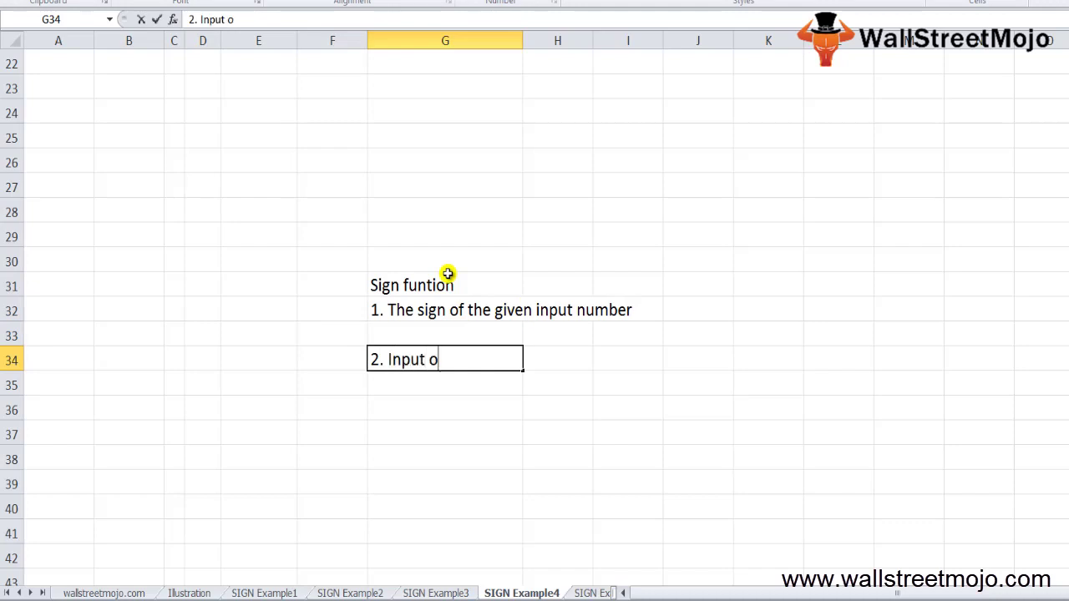
text(nly a num)
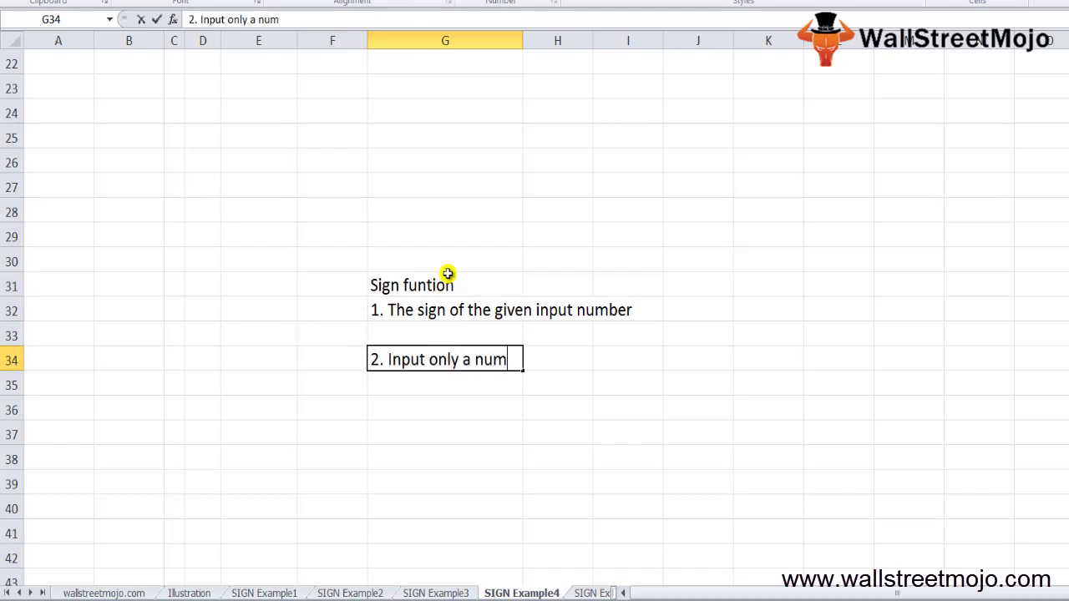
text(er cell refre)
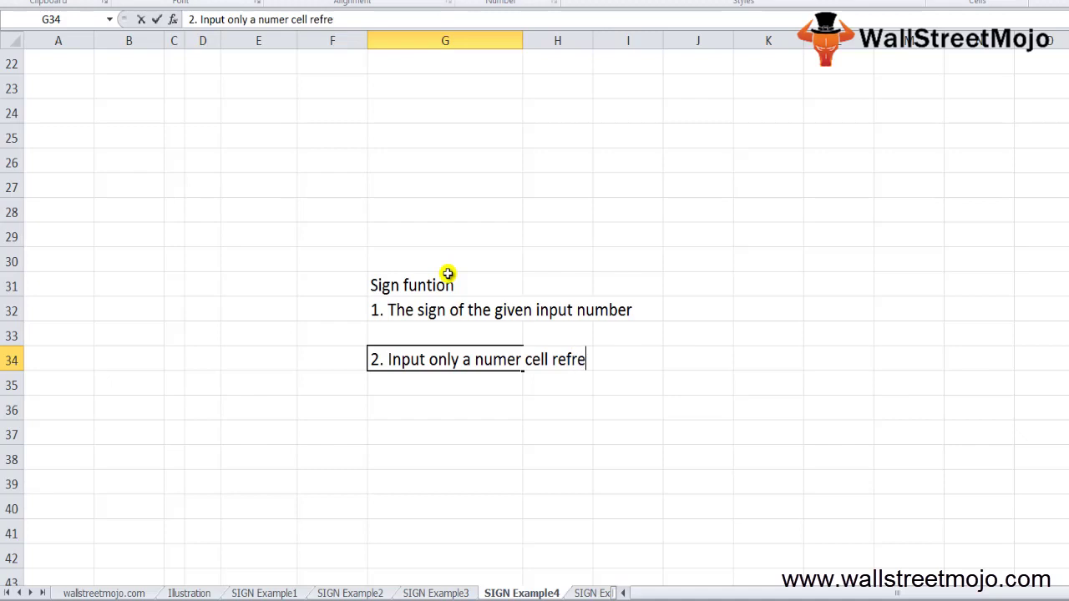
text(cnes or)
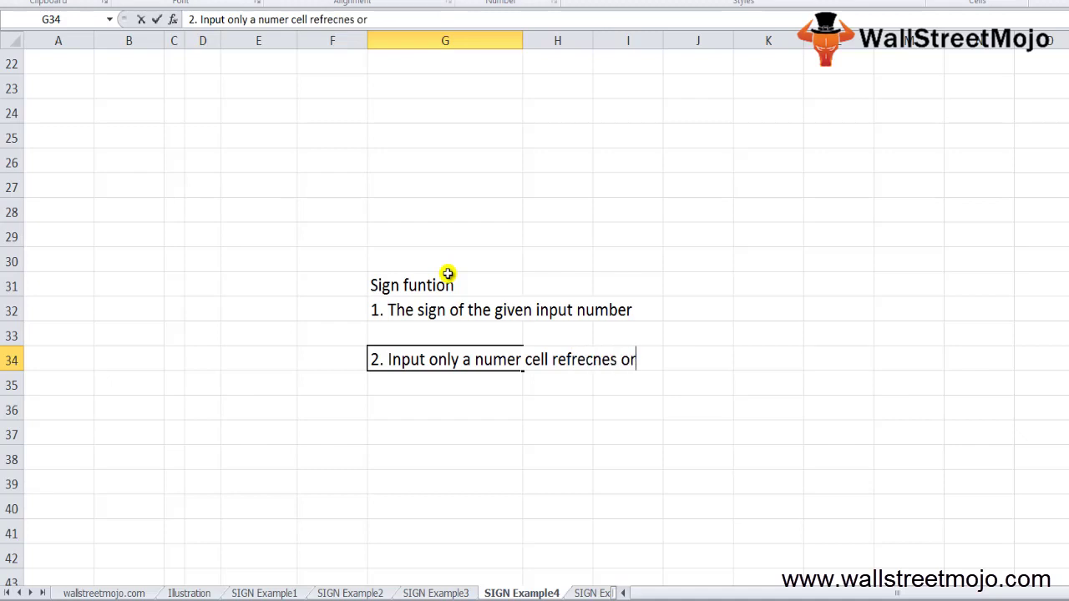
text( a output)
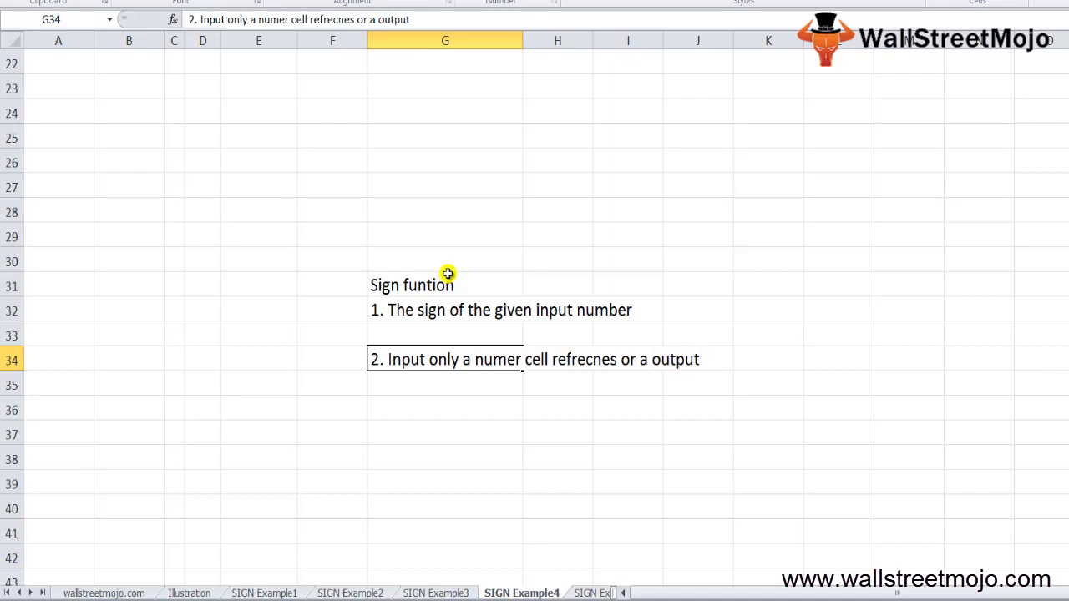
key(Return)
- Enter the third note, "3. (+1,0-1)", in G36
key(Return)
text(3.)
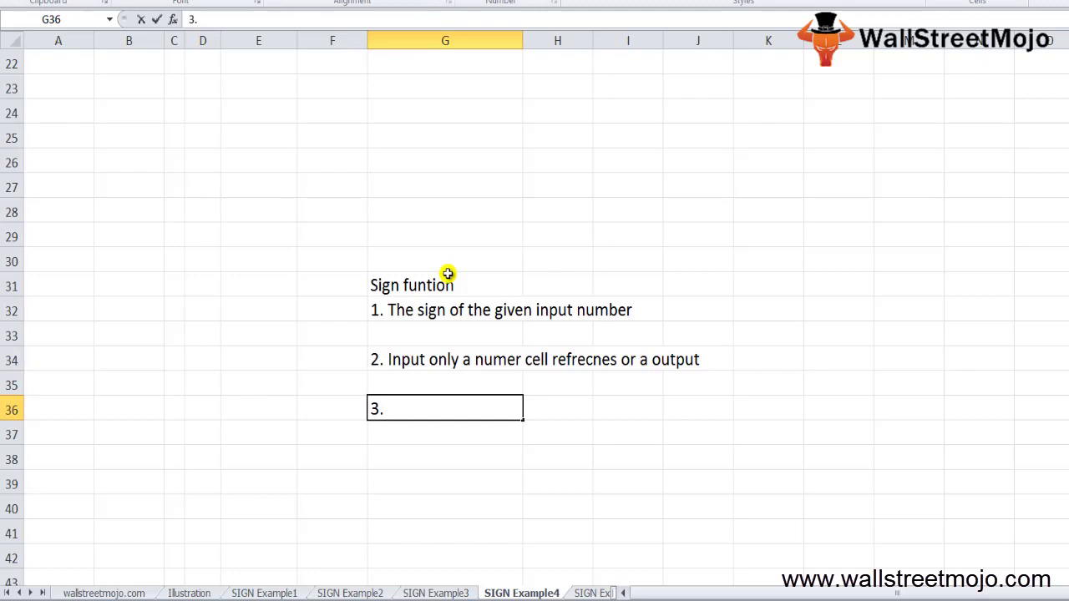
text( (+1,0-1))
key(Return)
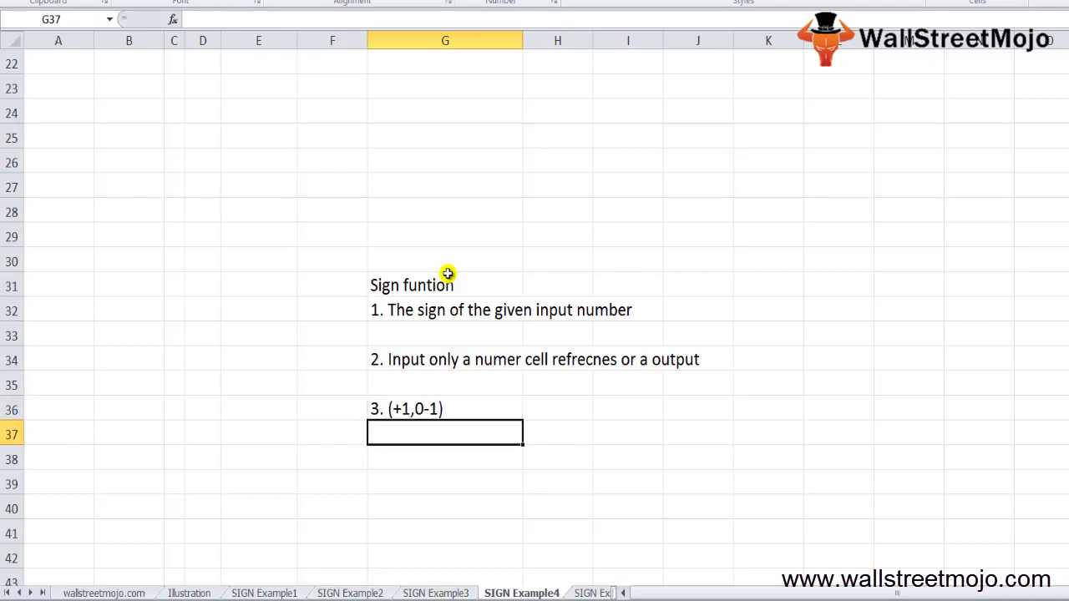
- Enter the fourth note, "4. Positive +1", in G39
key(Return)
key(Return)
text(4. )
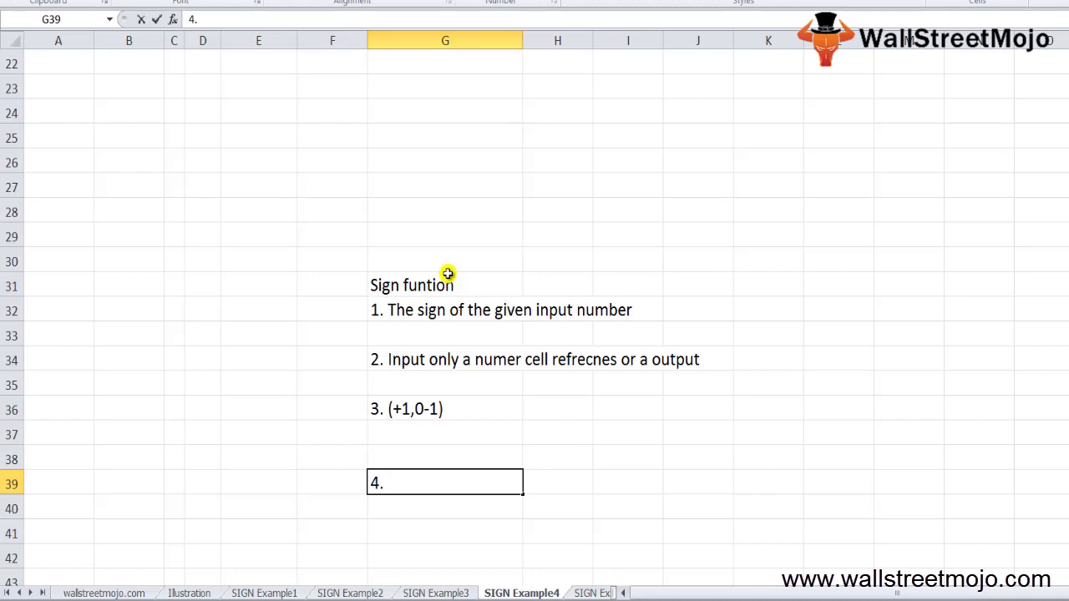
text(Positive)
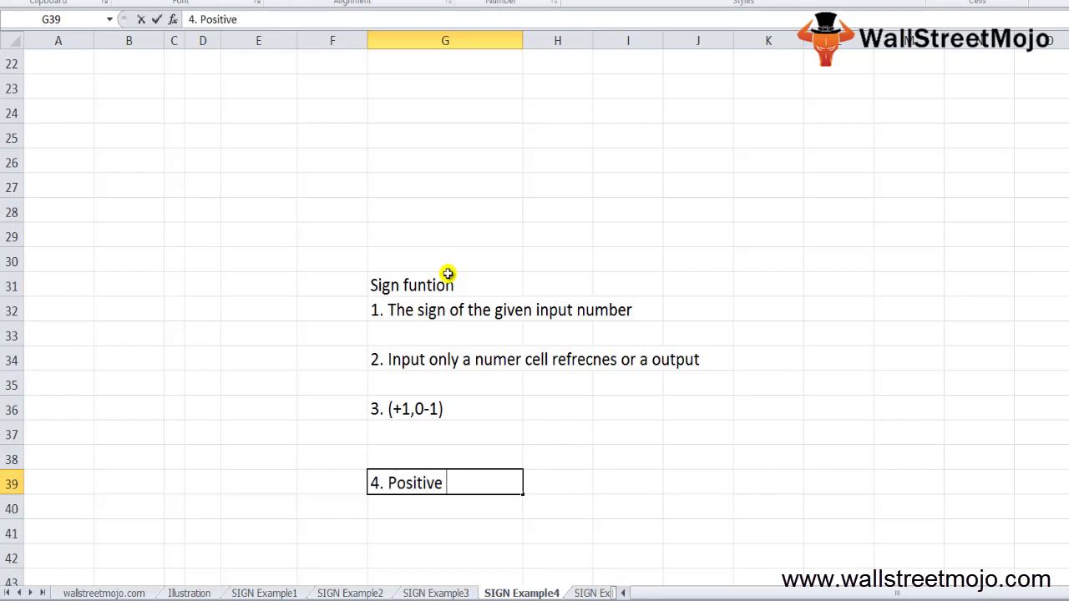
text(+1)
key(Return)
- Enter the fifth note, "5. Number is negative -1", in G41
key(Return)
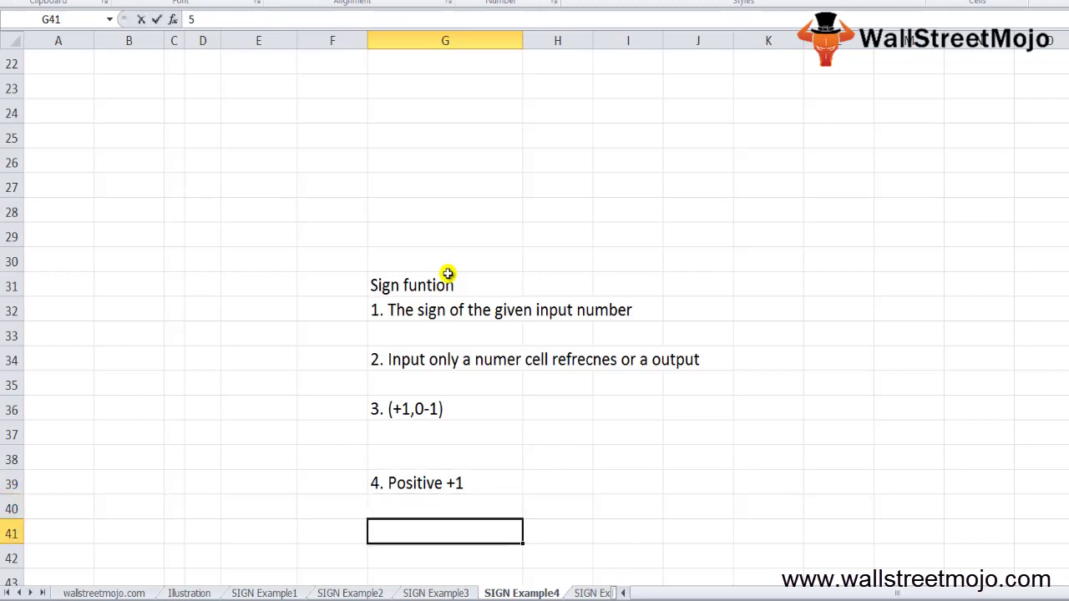
text(5. )
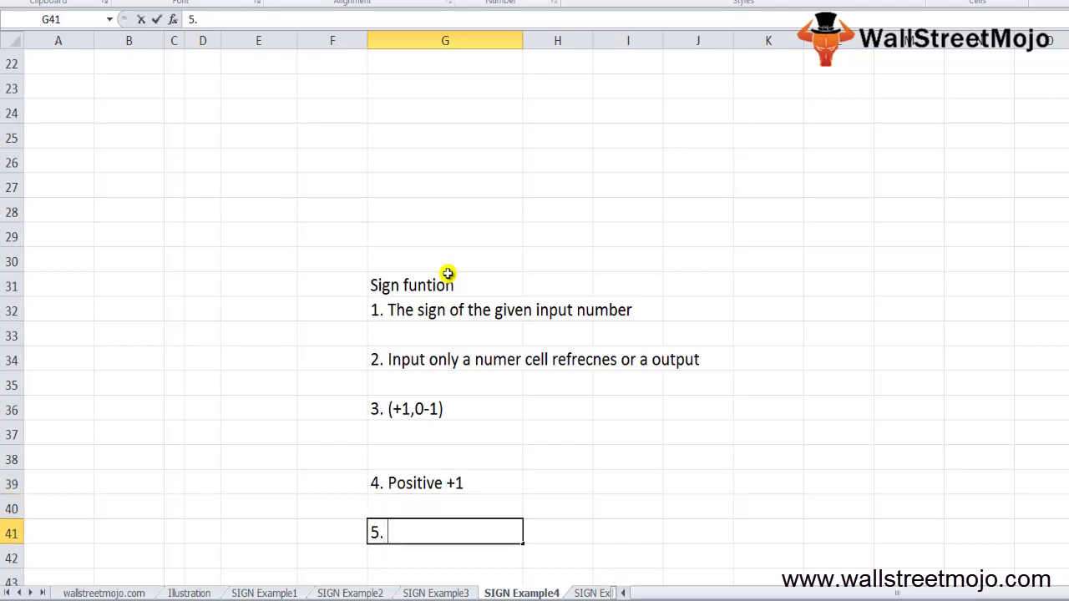
text(Number i)
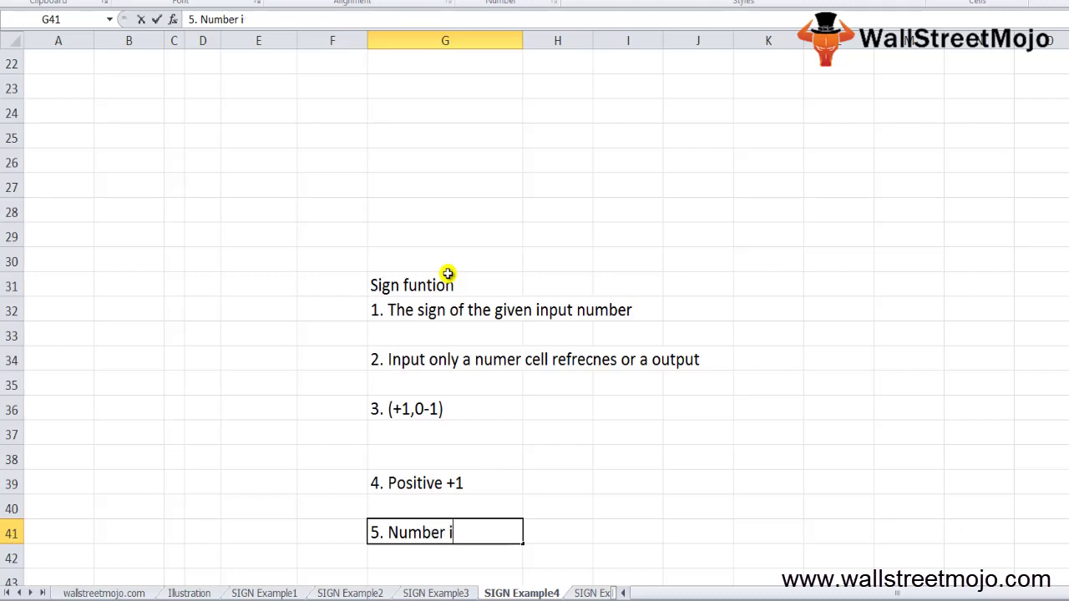
text(s negativce)
key(BackSpace)
text(ce)
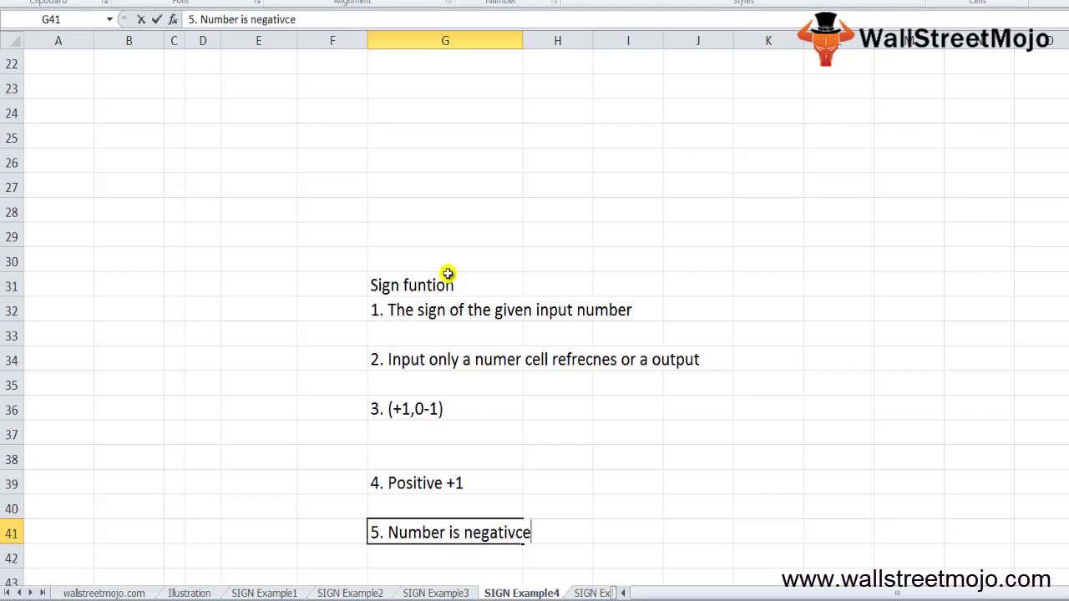
key(BackSpace)
key(BackSpace)
text(e -1)
key(Return)
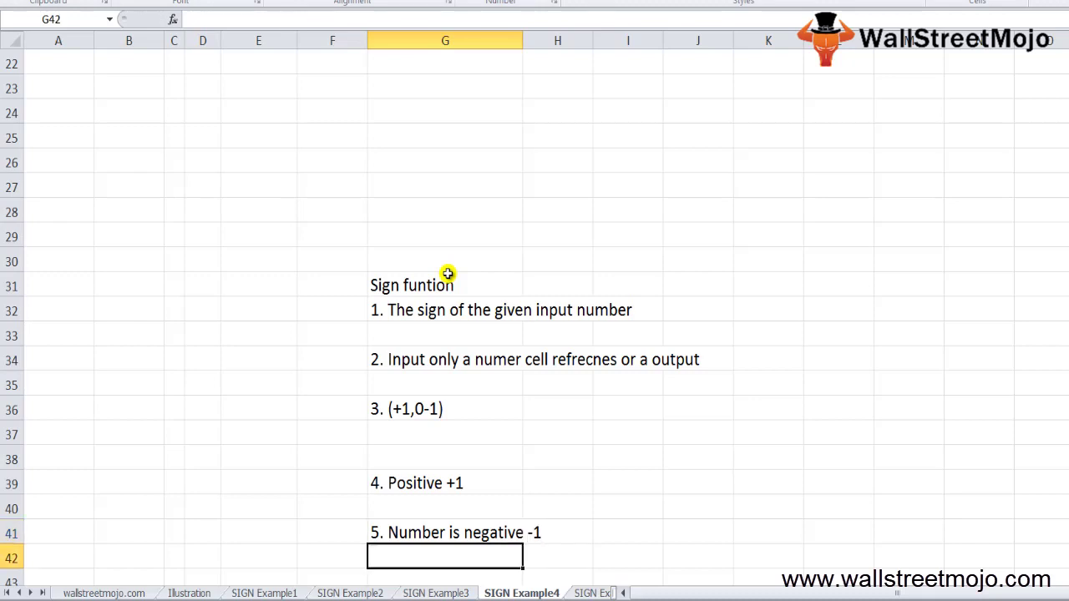
- Enter the sixth note, "6. zero the sign in excel 0", in G43
key(Return)
text(6. )
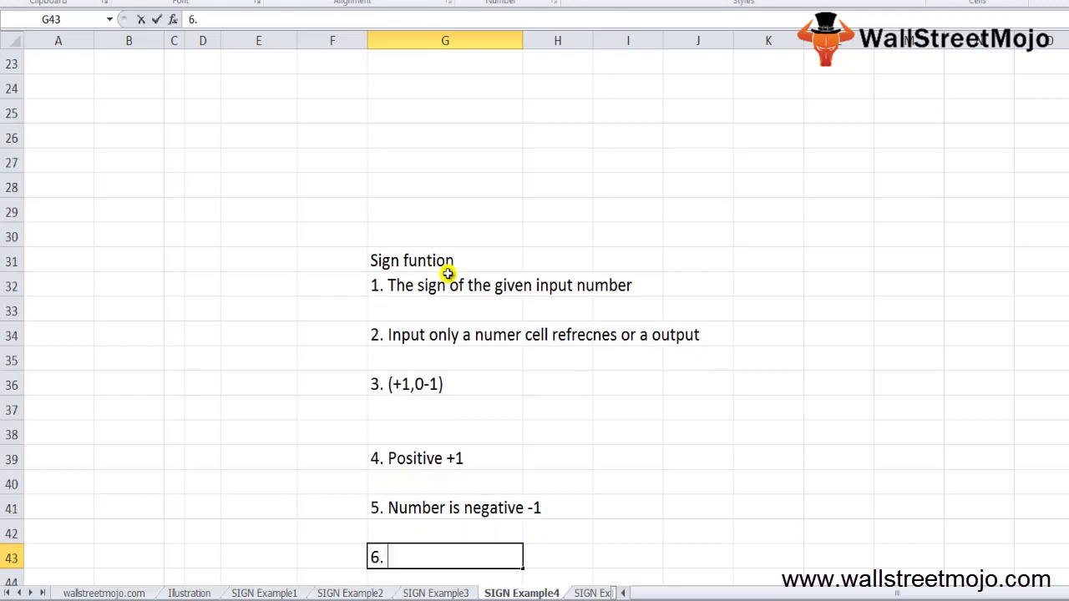
text(zero the )
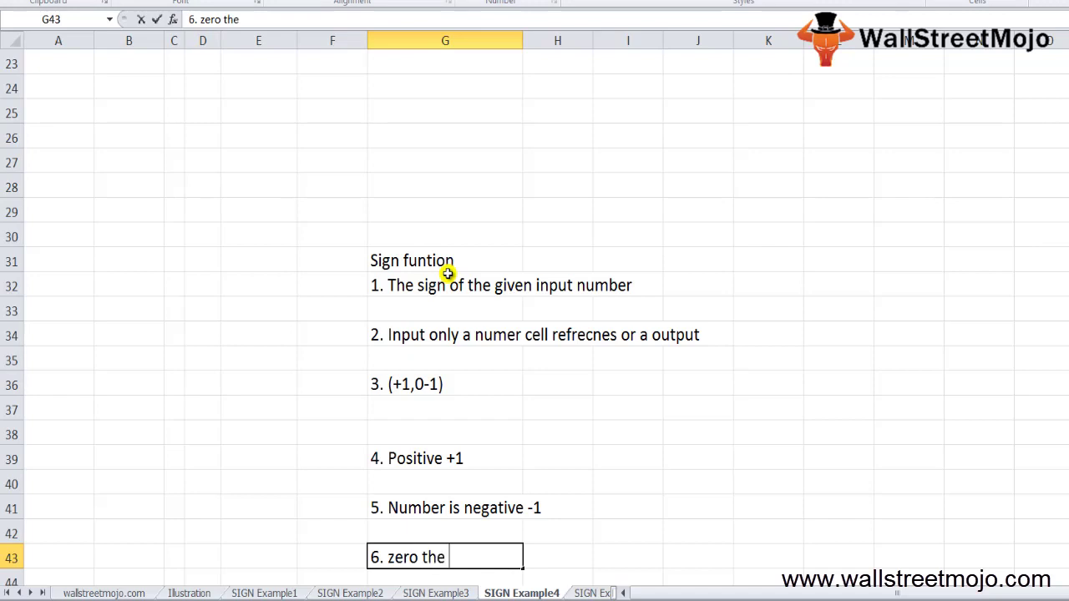
text(sign in excel )
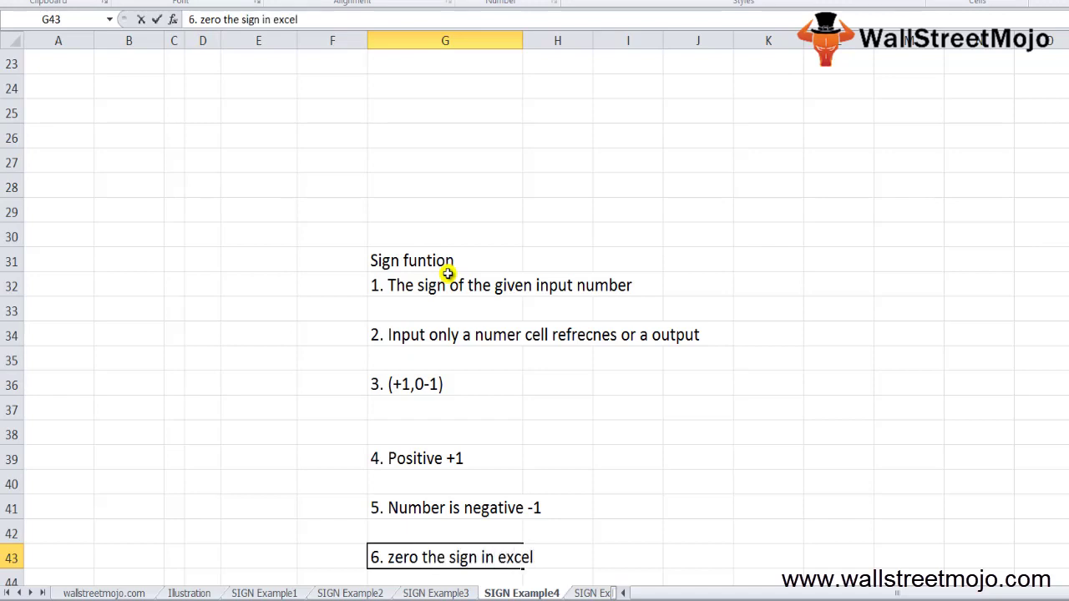
text(0)
key(Return)
- Enter the seventh note, "7.. Non Numeric value #value", in G45
scroll(447, 273, down, 1)
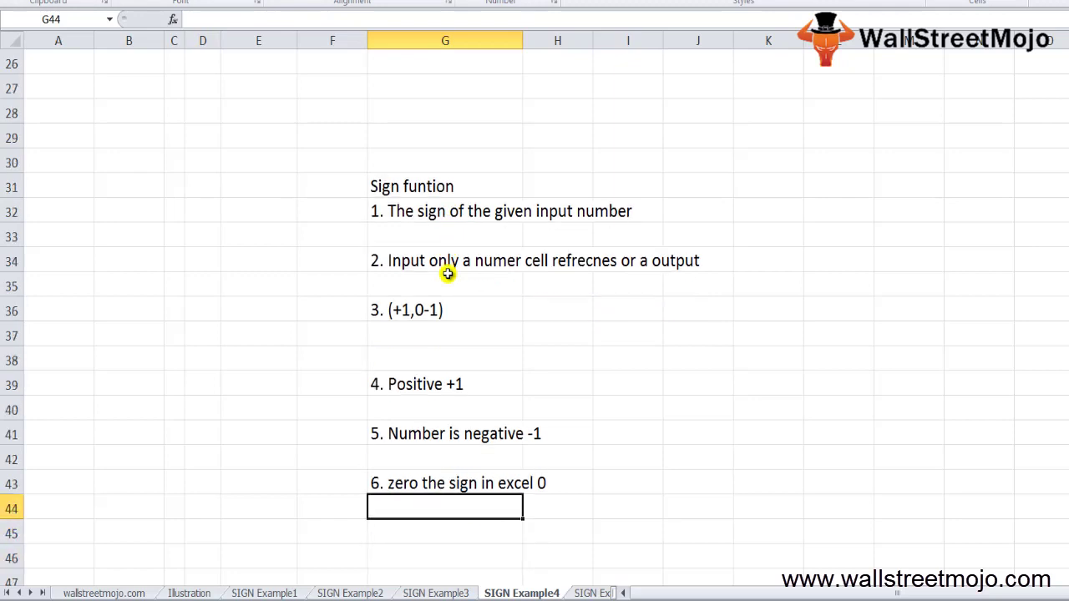
key(Return)
text(7.. )
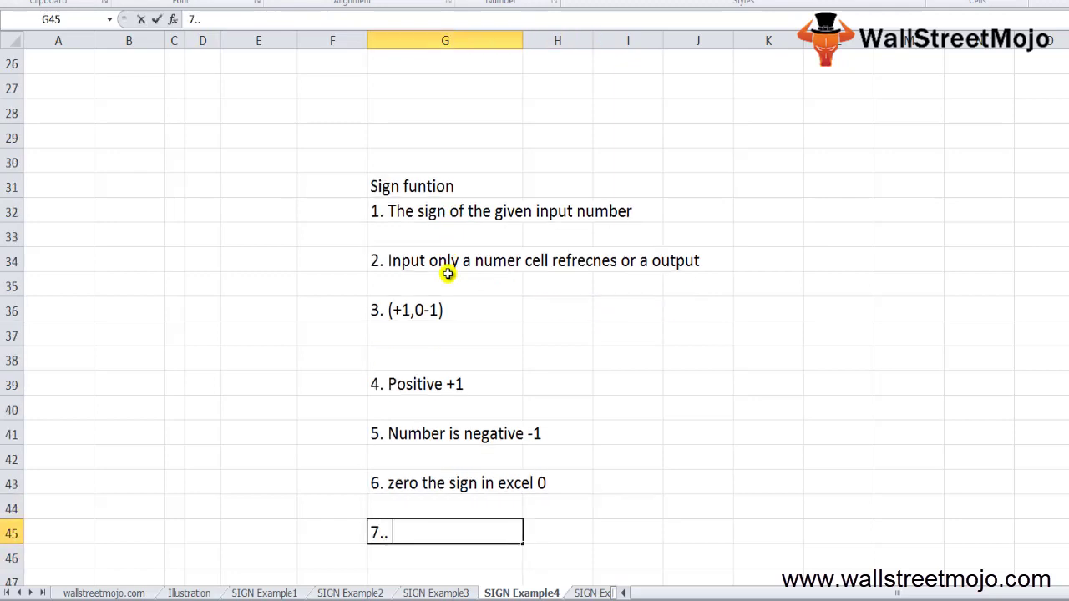
text(Non Nuk)
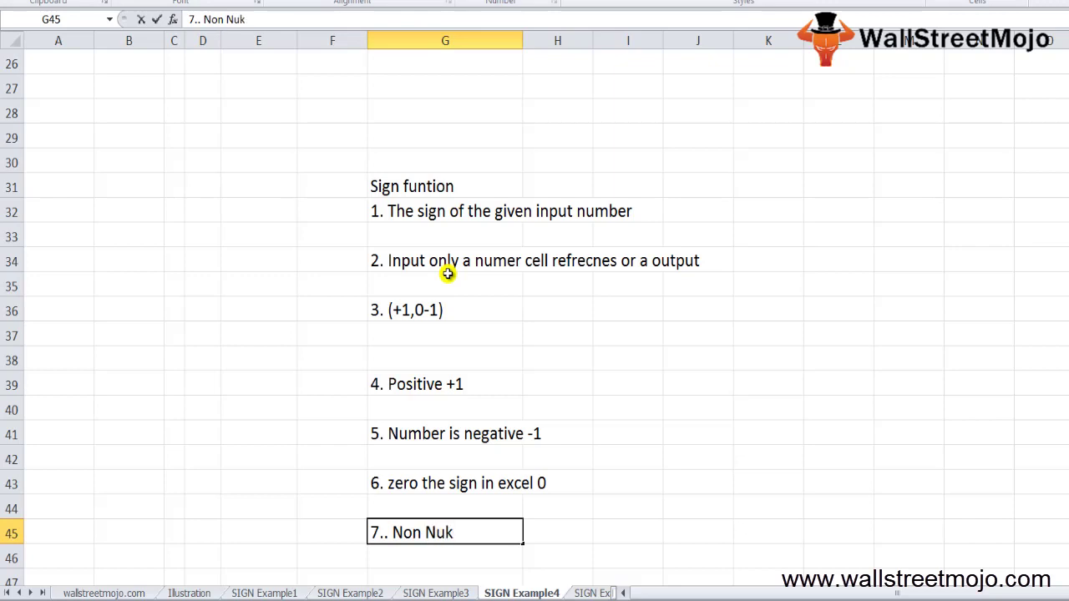
key(BackSpace)
text(meric value )
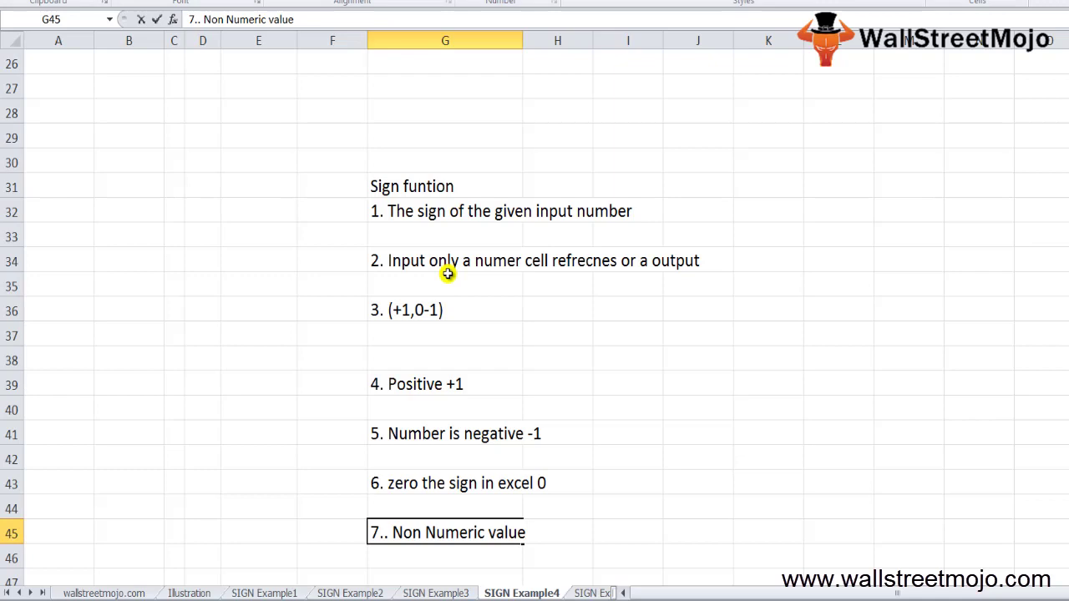
text(#value)
key(Return)
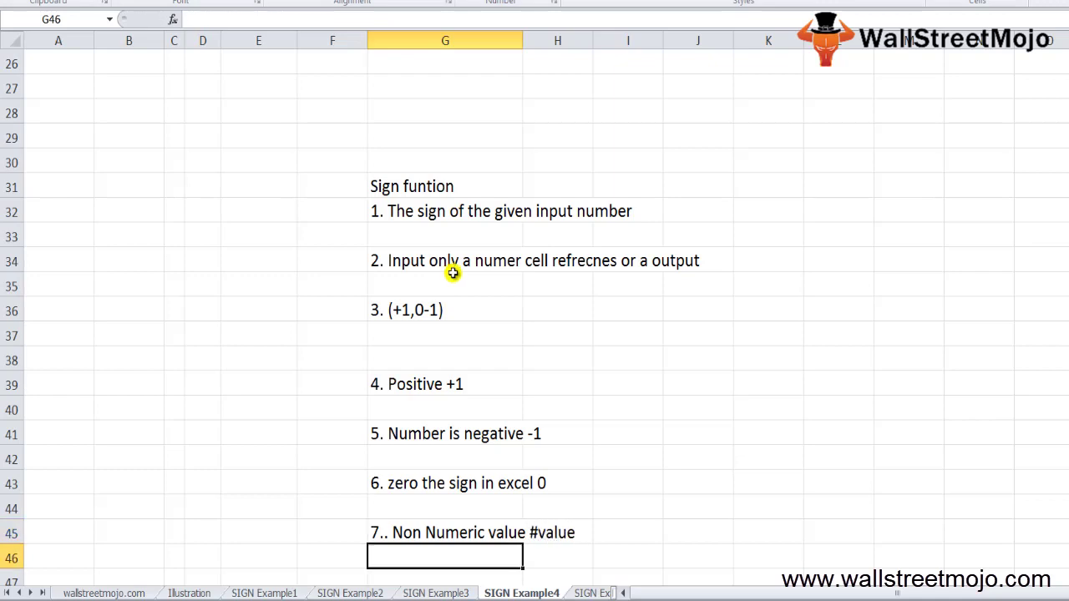